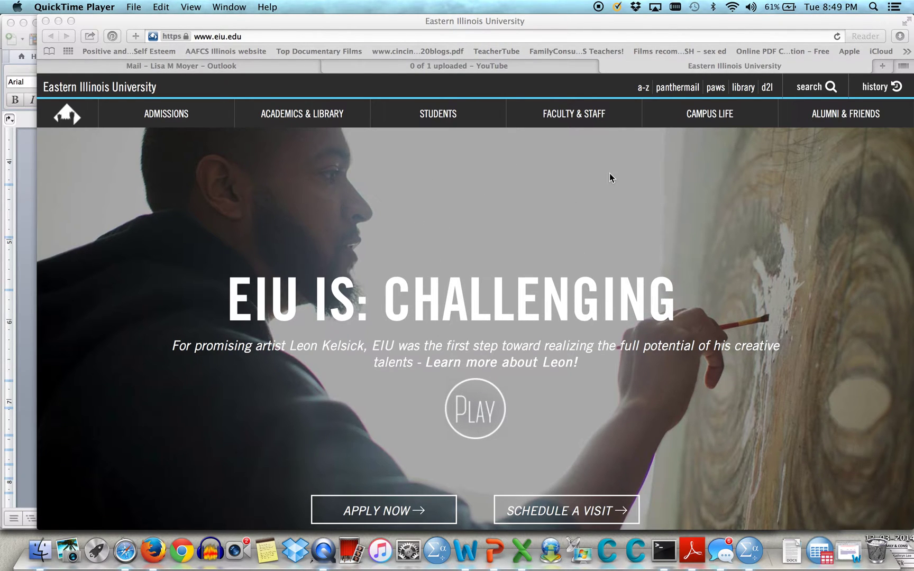
# Step: Search the EIU website for 'qualtrics' and open the Qualtrics @ EIU login page
pyautogui.click(807, 90)
pyautogui.click(808, 89)
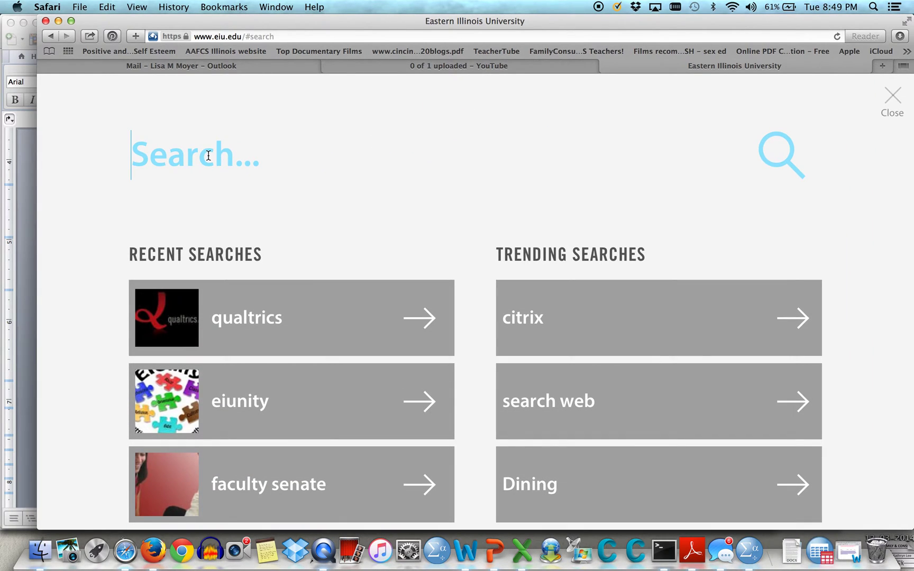
pyautogui.write('qual')
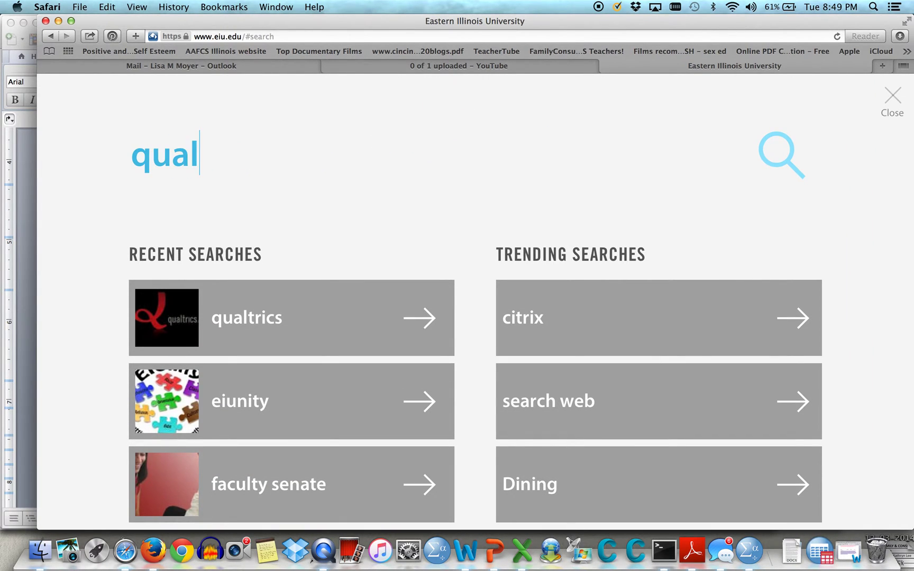
pyautogui.write('trics')
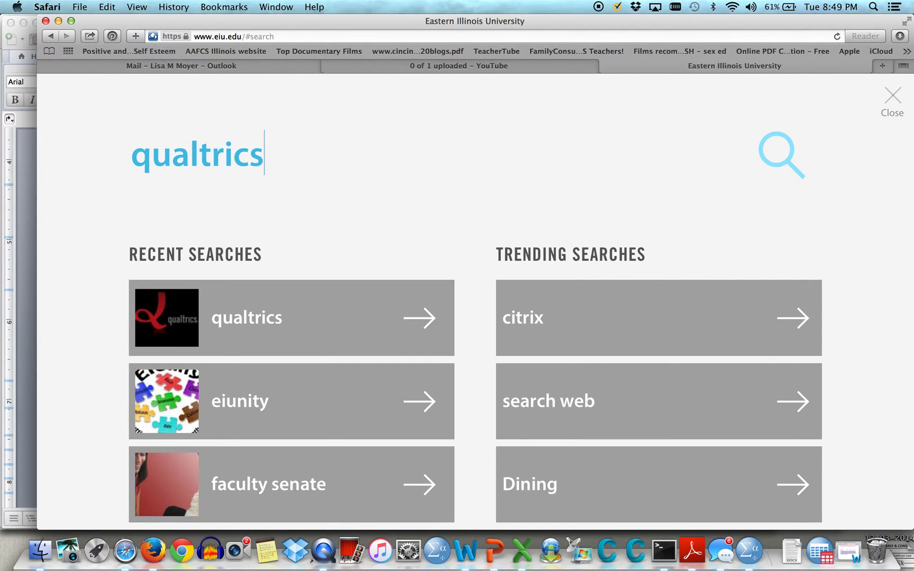
pyautogui.press('Return')
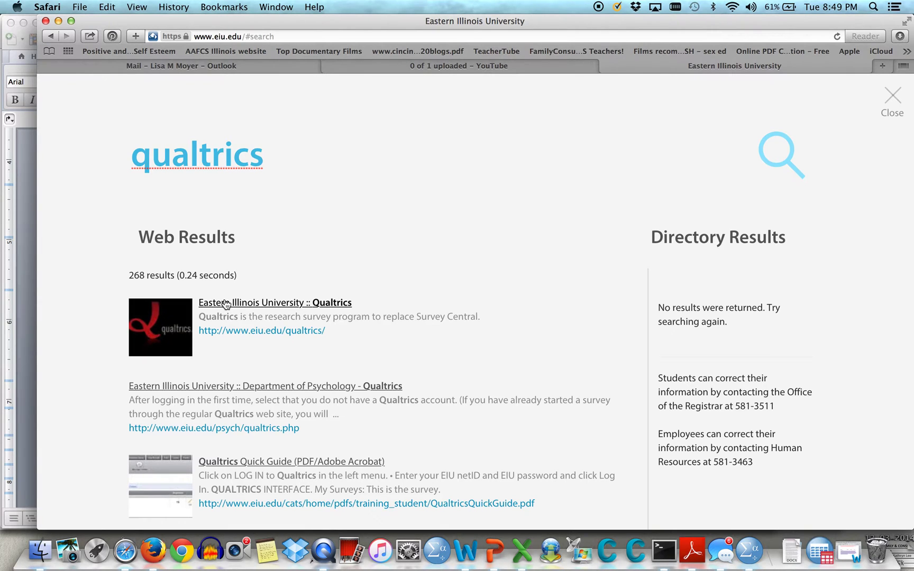
pyautogui.click(226, 303)
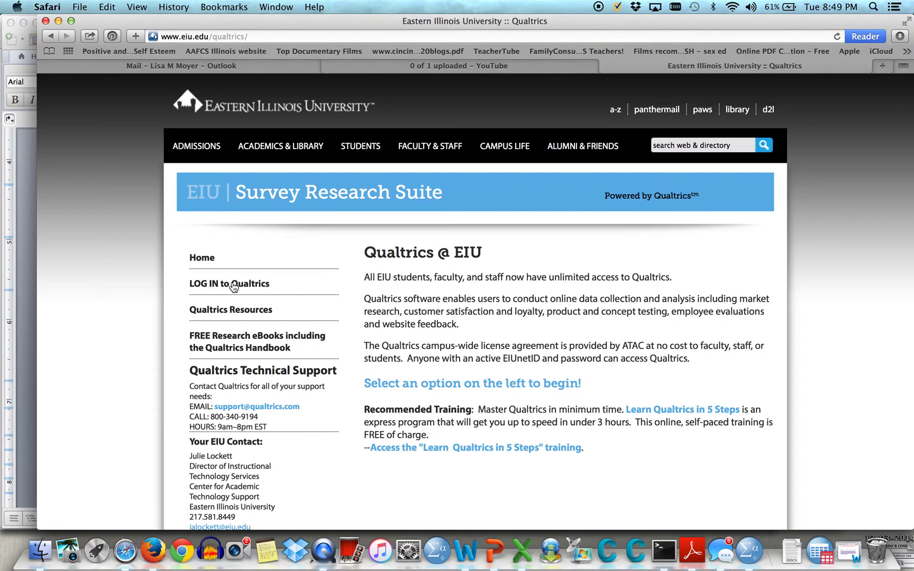
pyautogui.click(224, 283)
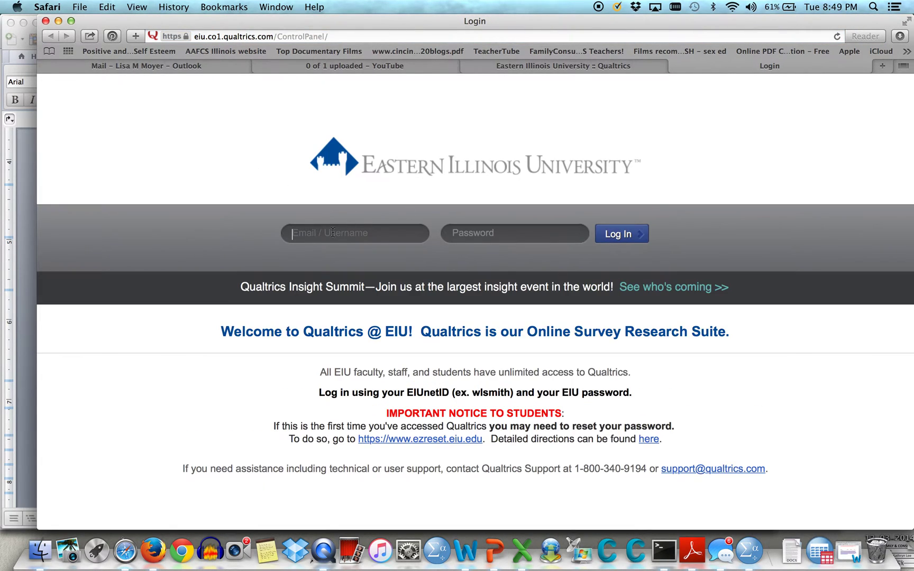
# Step: Enter the EIUnetID username and the account password, then sign in to Qualtrics
pyautogui.press('Tab')
pyautogui.write('p')
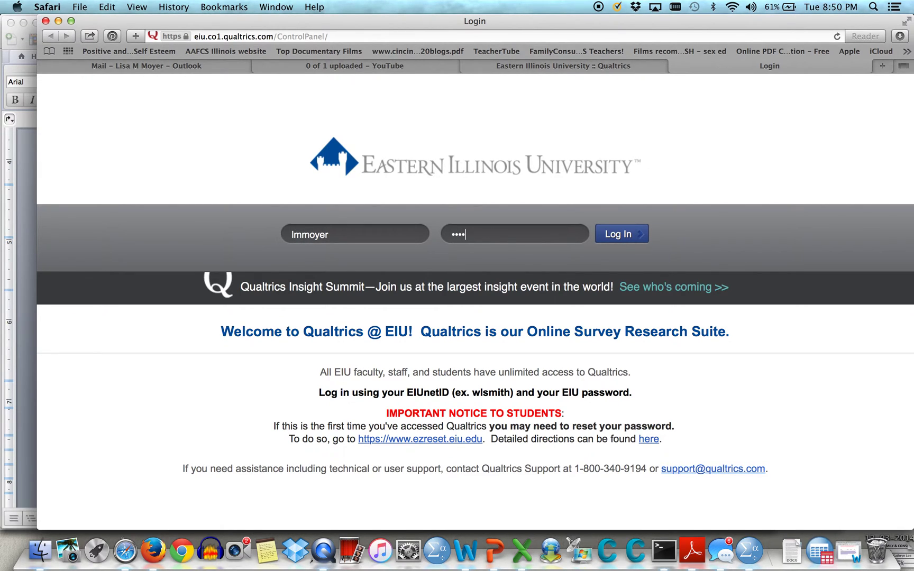
pyautogui.press('BackSpace')
pyautogui.click(624, 237)
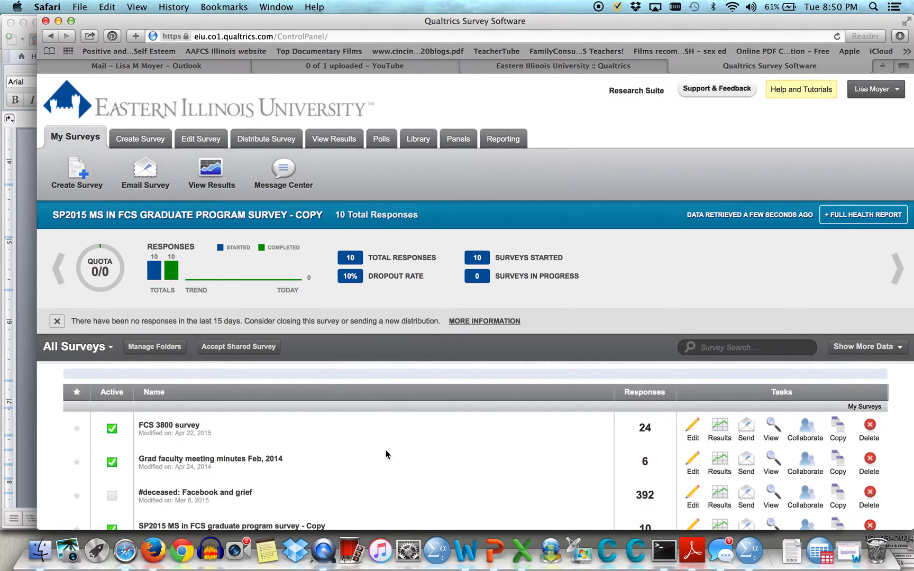
# Step: Browse My Surveys and open the Grief and Facebook survey
pyautogui.scroll(-10, 386, 454)
pyautogui.scroll(-2, 386, 454)
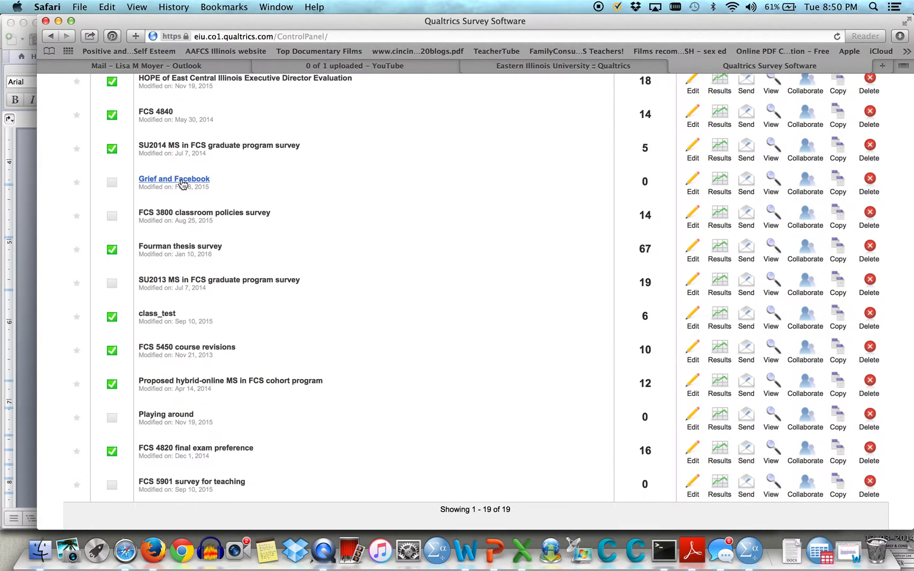
pyautogui.click(182, 184)
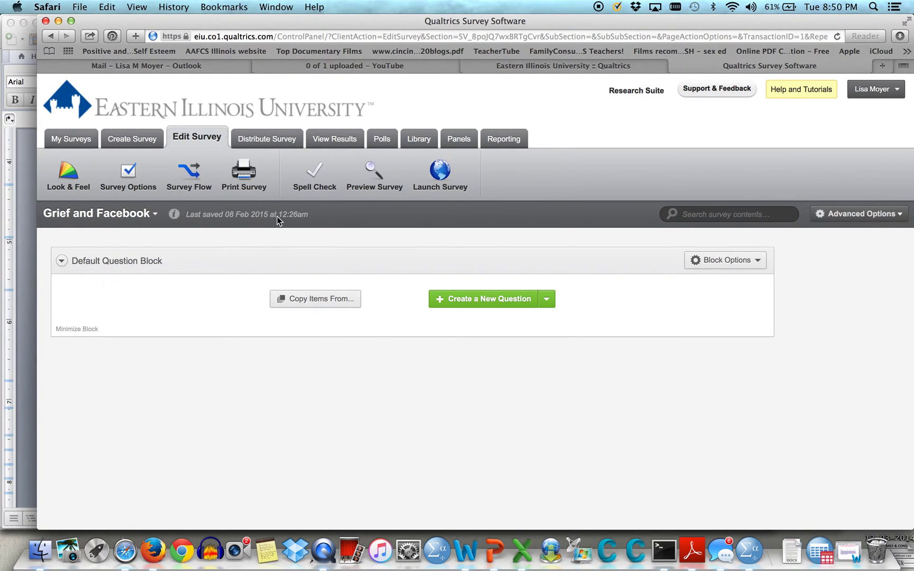
# Step: Return to My Surveys and open the '#deceased: Facebook and grief' survey
pyautogui.click(60, 131)
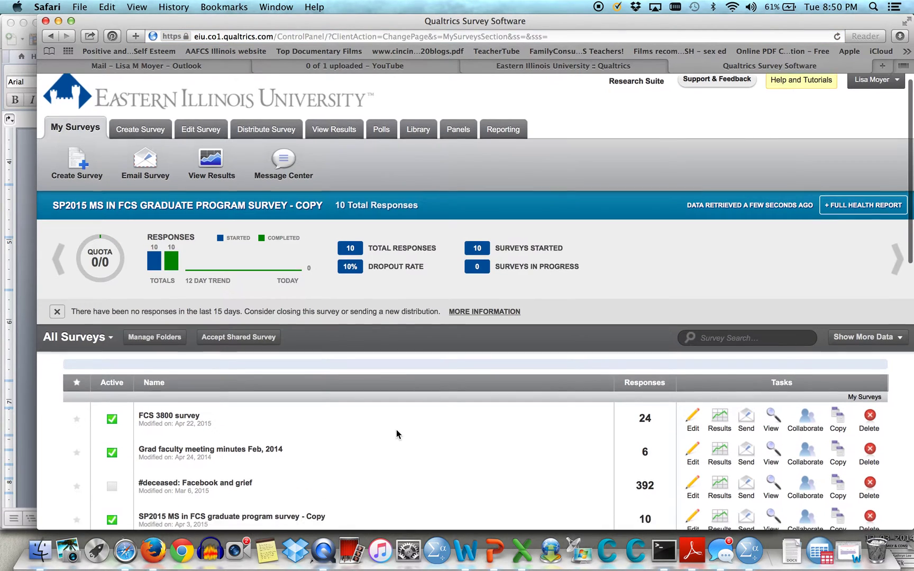
pyautogui.scroll(-5, 396, 429)
pyautogui.scroll(-5, 397, 430)
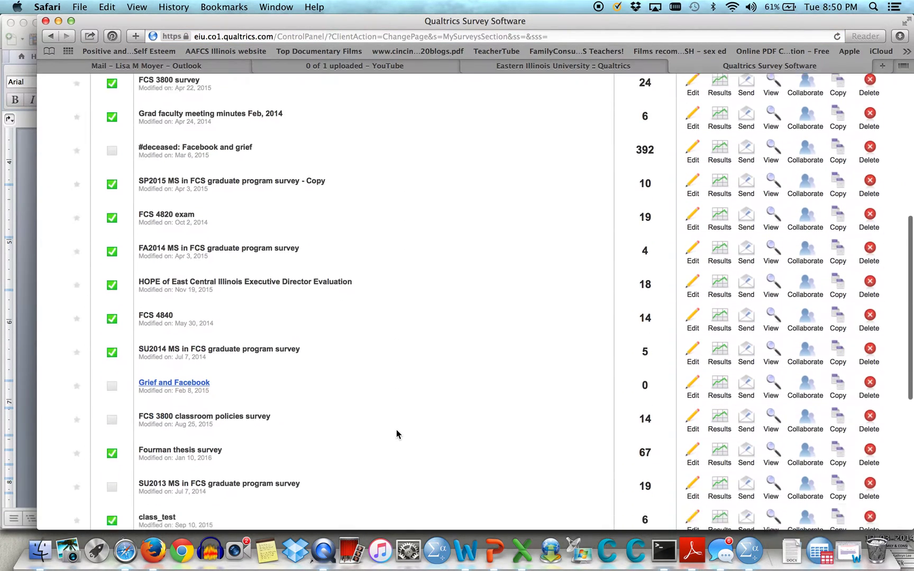
pyautogui.scroll(-3, 397, 430)
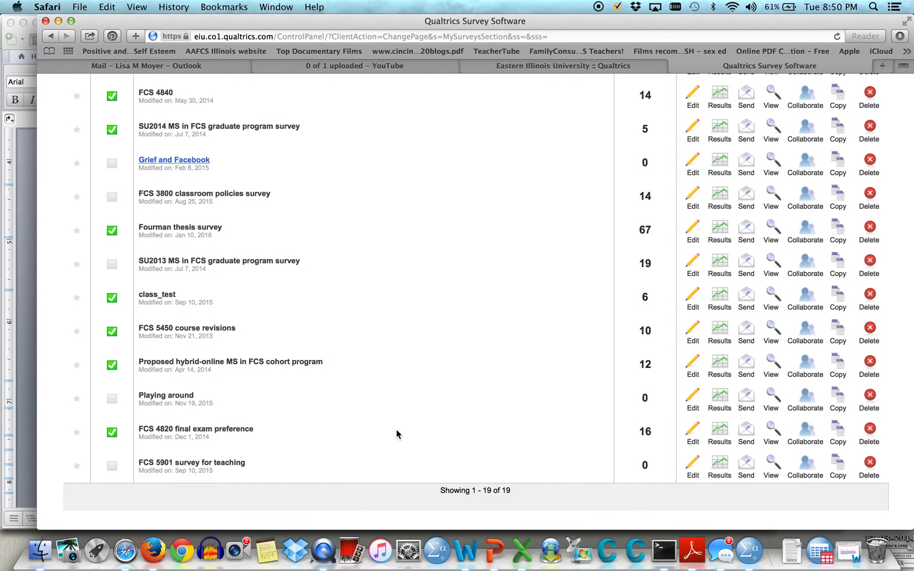
pyautogui.scroll(3, 397, 429)
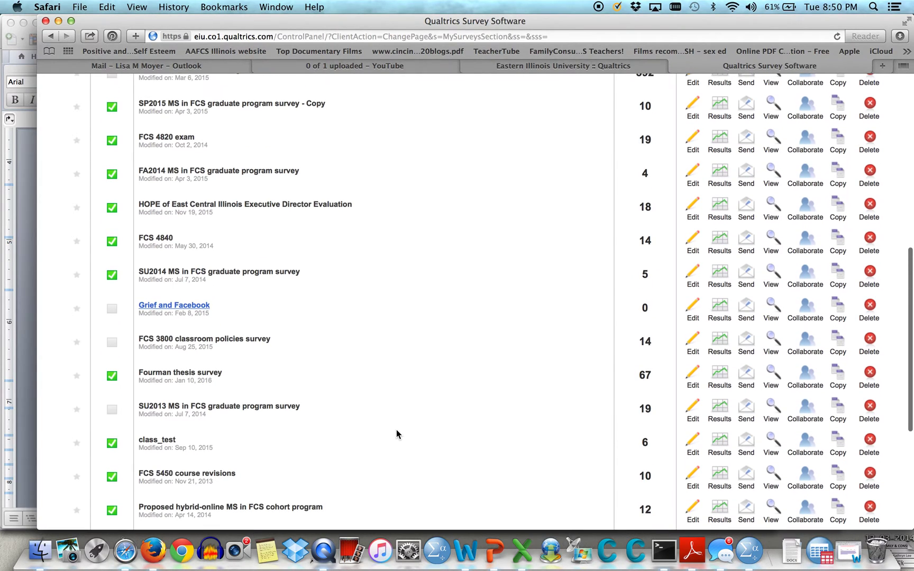
pyautogui.scroll(3, 396, 429)
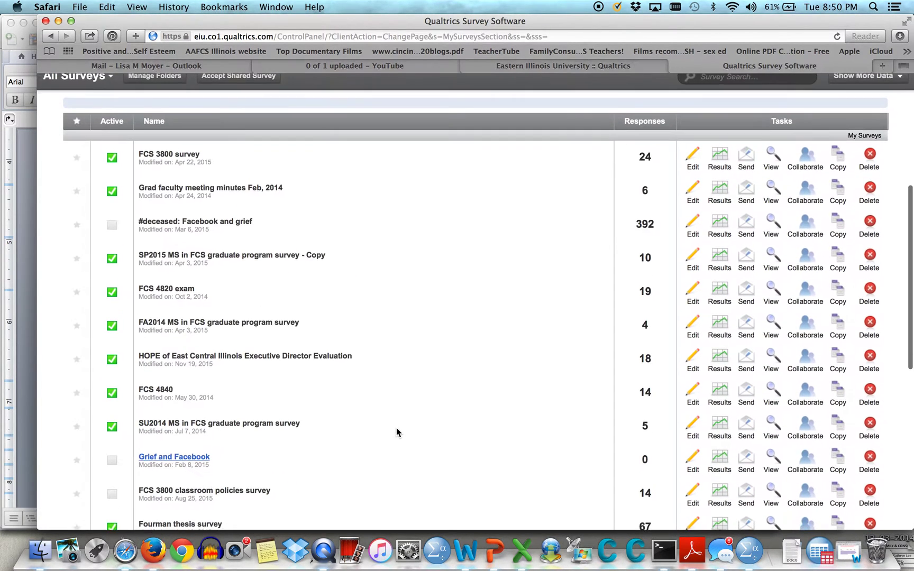
pyautogui.click(176, 223)
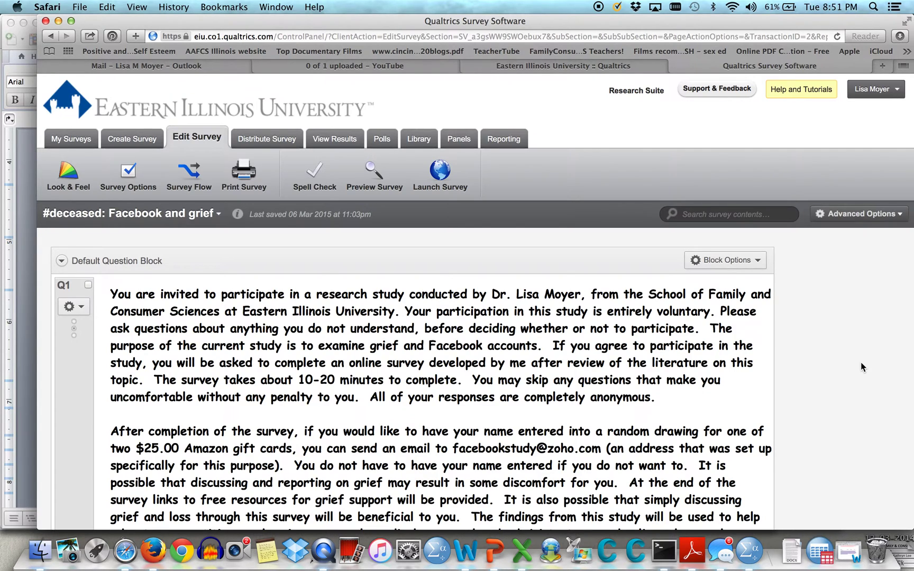
pyautogui.scroll(-5, 861, 362)
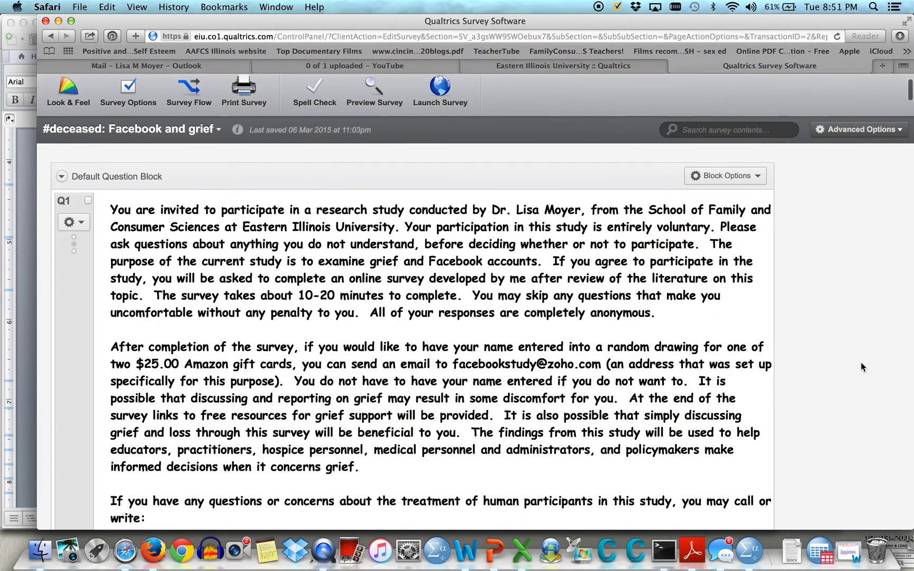
pyautogui.scroll(-2, 861, 362)
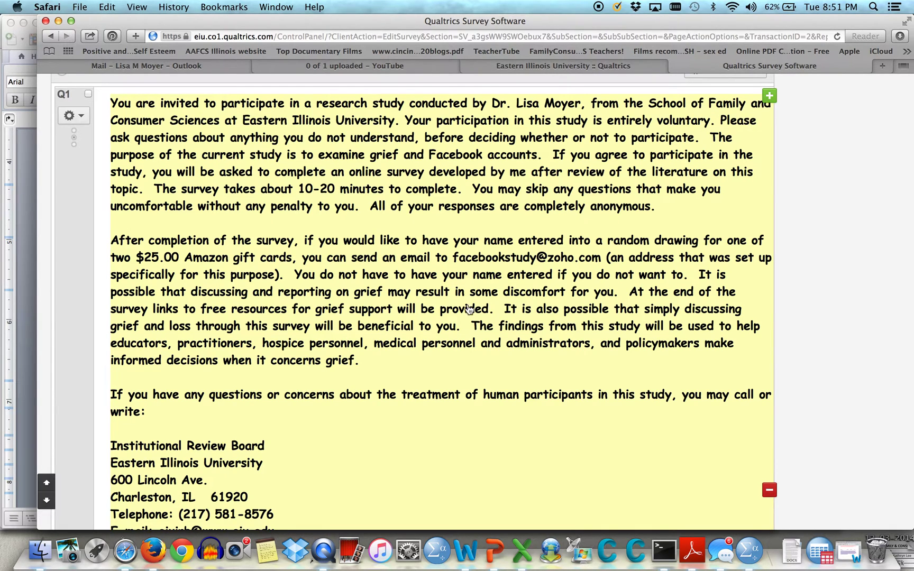
pyautogui.scroll(-3, 559, 365)
pyautogui.scroll(-3, 558, 365)
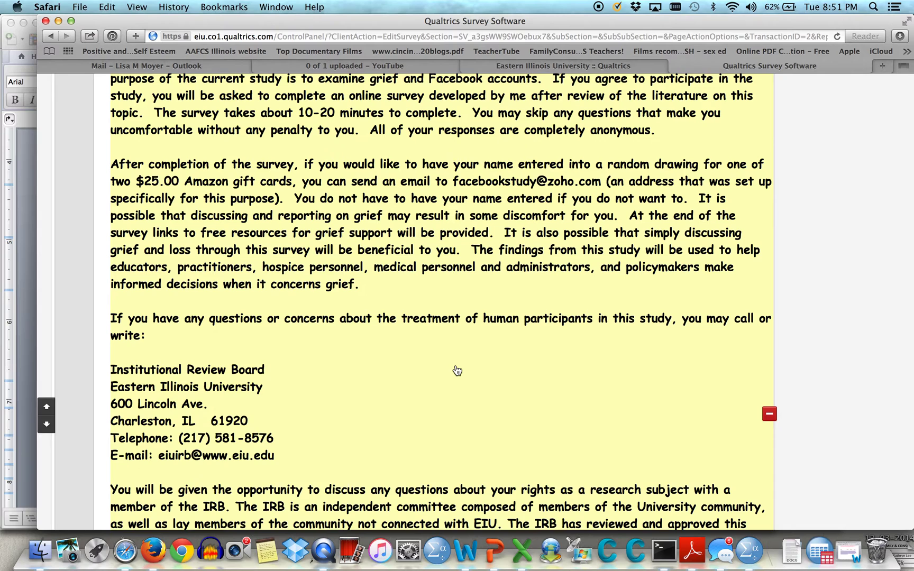
pyautogui.scroll(-5, 457, 371)
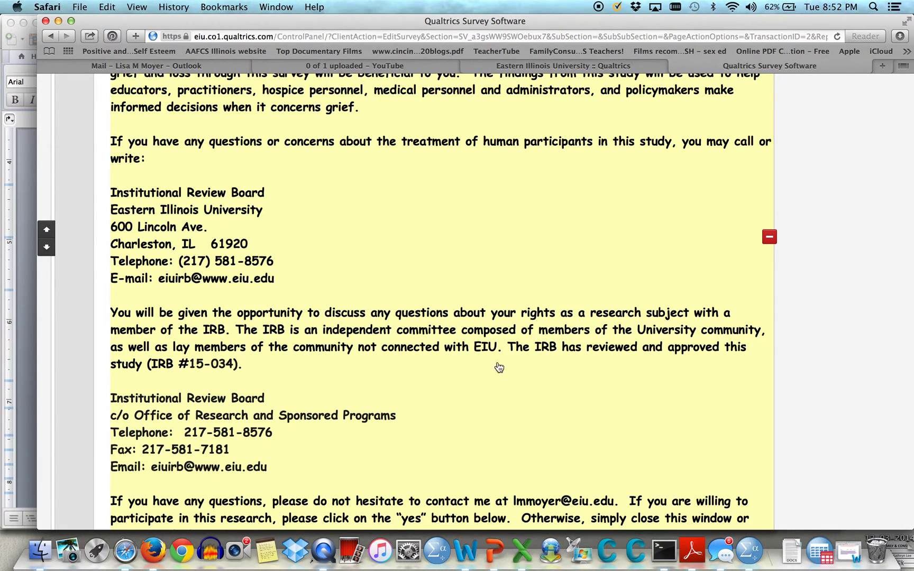
pyautogui.scroll(-3, 526, 360)
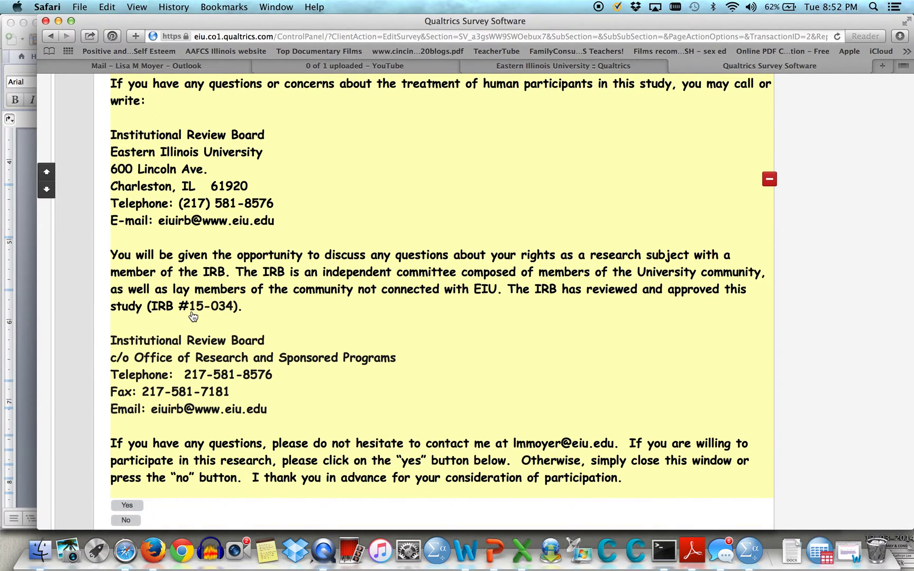
pyautogui.scroll(-5, 492, 352)
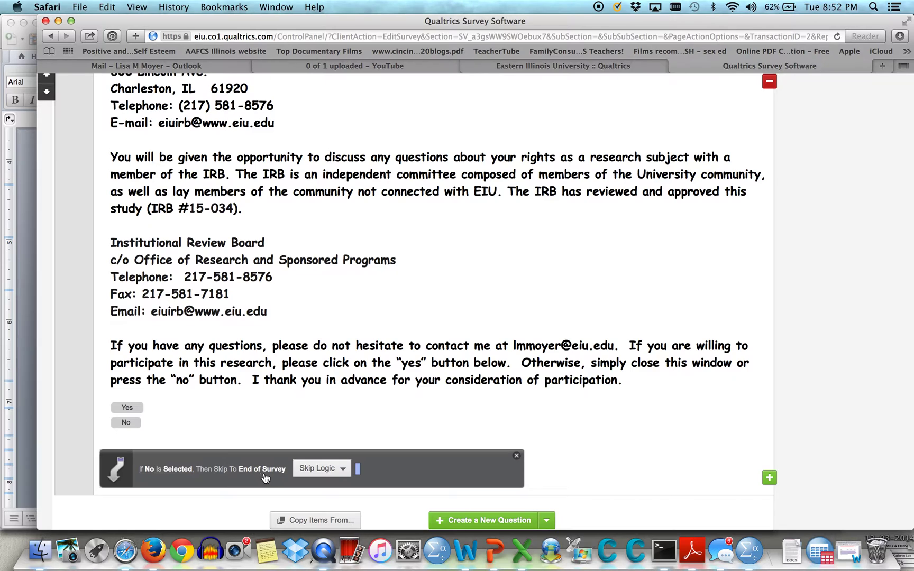
pyautogui.click(128, 425)
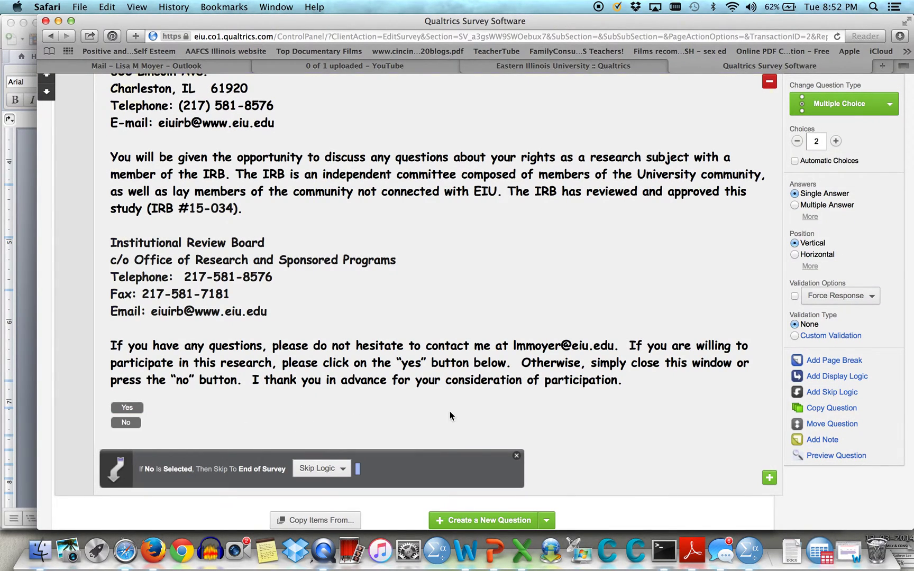
pyautogui.scroll(10, 761, 189)
pyautogui.scroll(5, 761, 190)
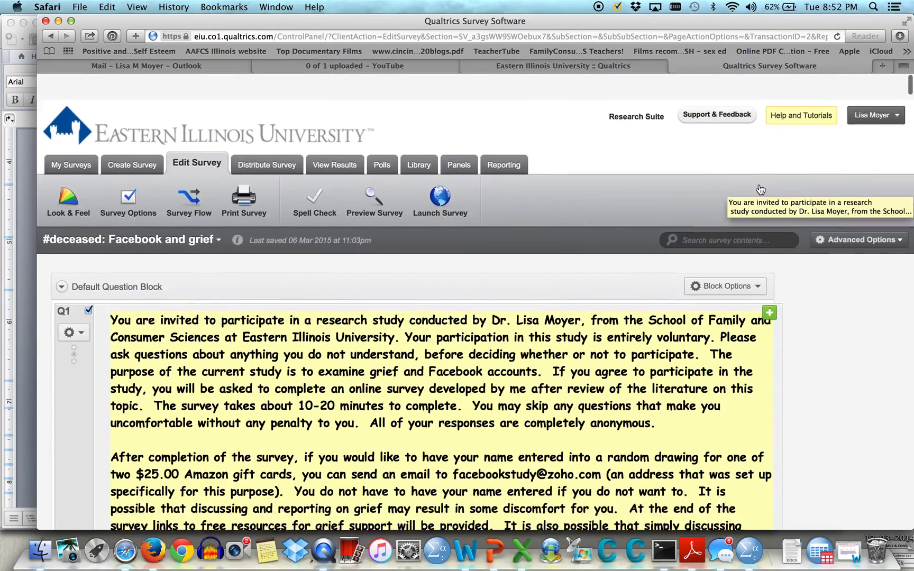
pyautogui.scroll(-3, 532, 282)
pyautogui.scroll(3, 531, 282)
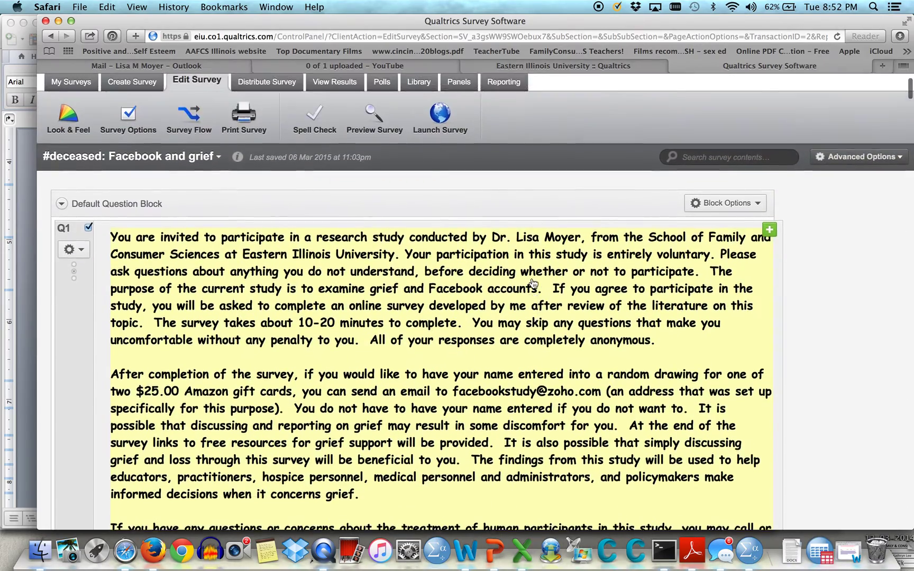
pyautogui.scroll(-5, 545, 369)
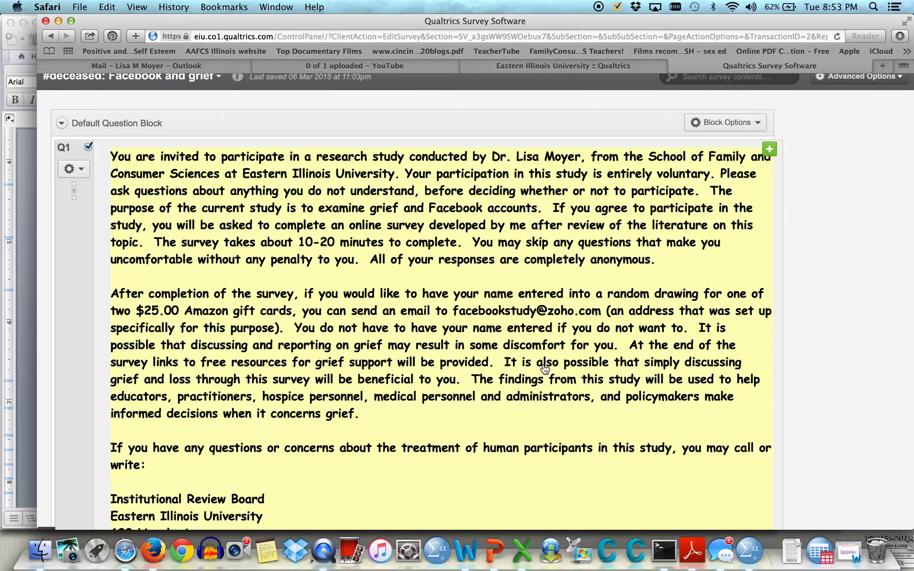
pyautogui.scroll(5, 867, 160)
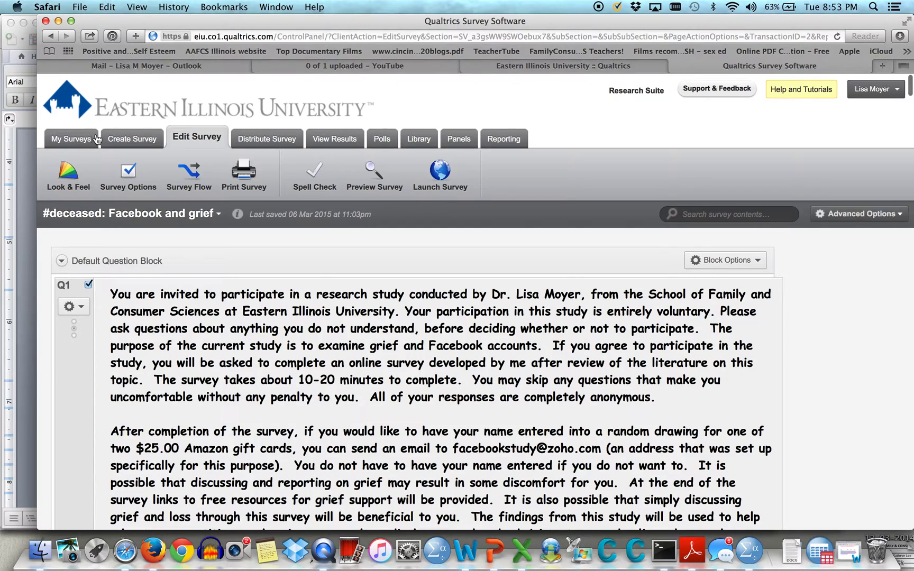
pyautogui.click(123, 139)
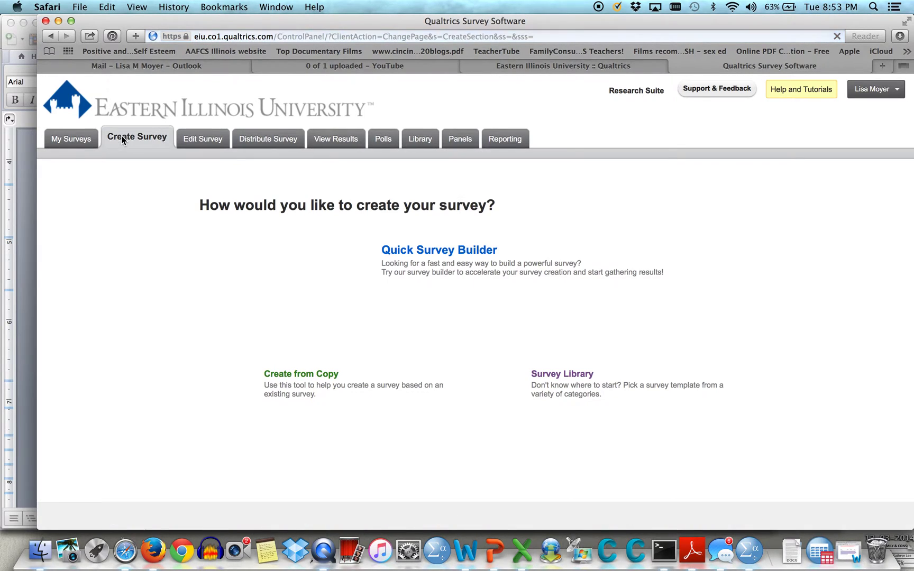
# Step: Create a Quick Survey Builder survey named FCS 5901, the author's surname and 2016
pyautogui.click(425, 252)
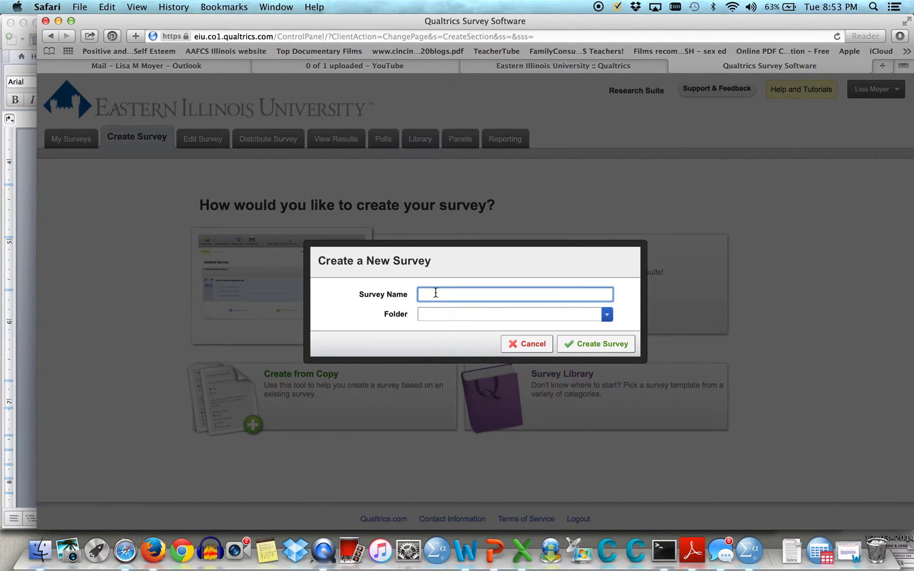
pyautogui.write('FCS 5901 Moyer 2016')
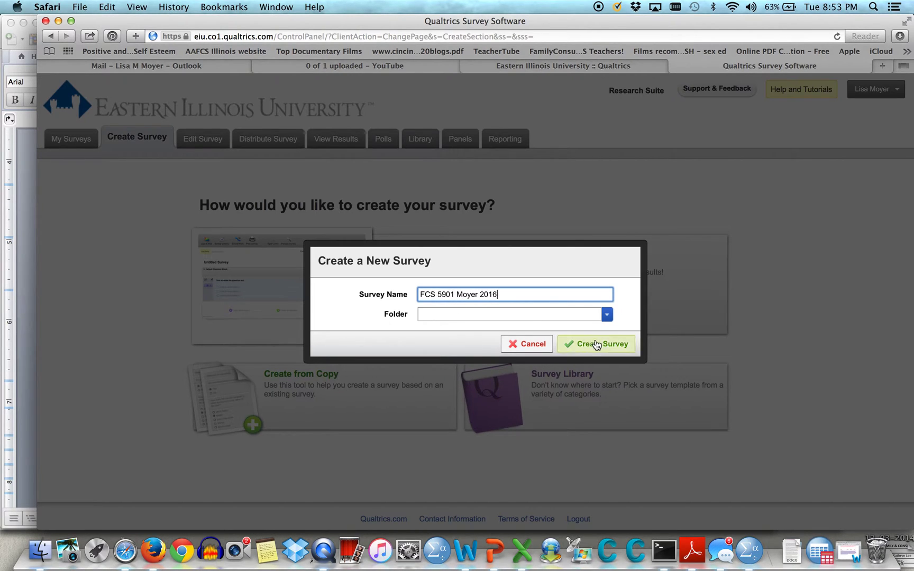
pyautogui.click(597, 345)
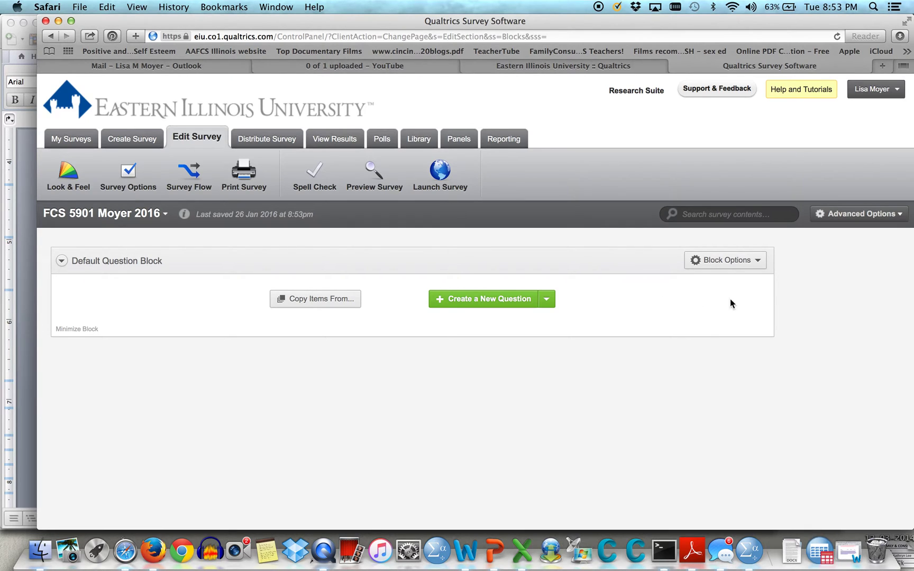
# Step: Add a Descriptive Text question as Q1 and begin editing its placeholder text
pyautogui.click(547, 300)
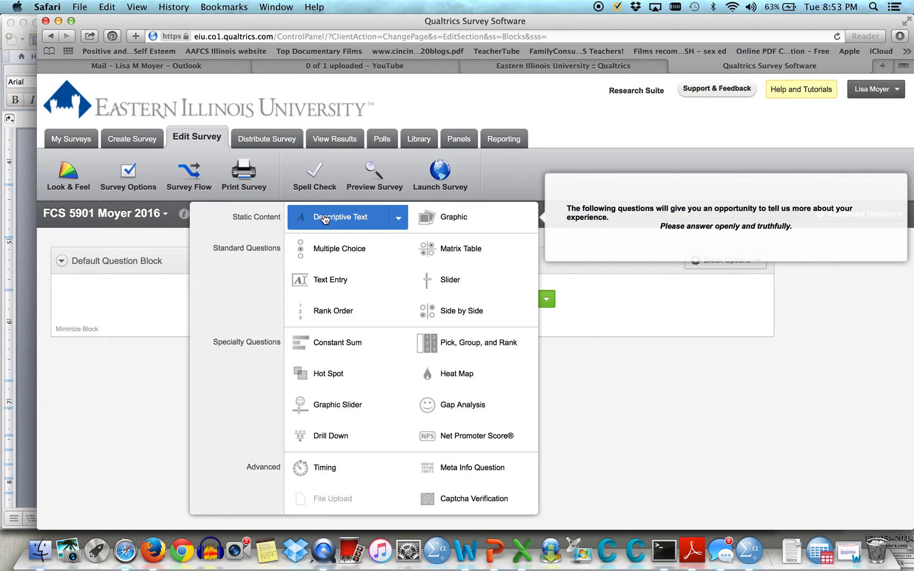
pyautogui.click(325, 219)
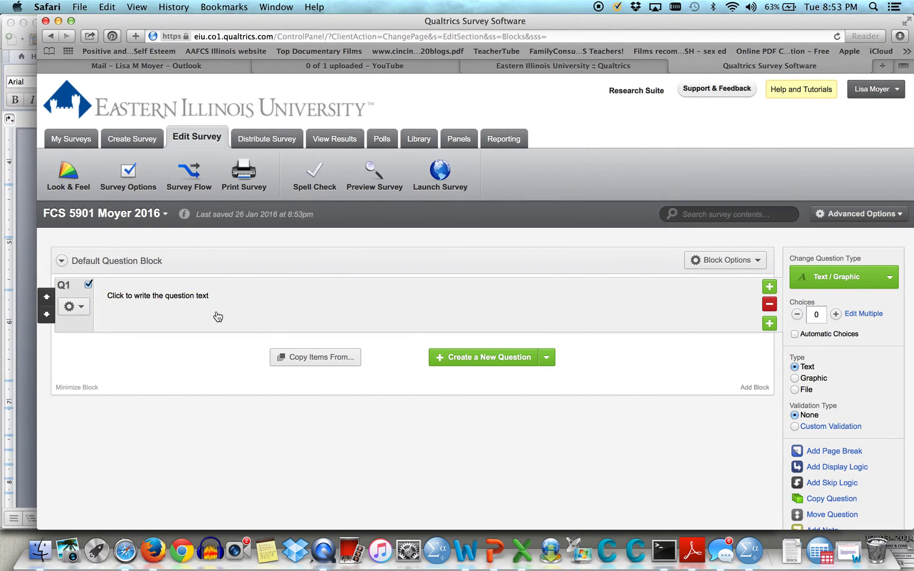
pyautogui.click(191, 300)
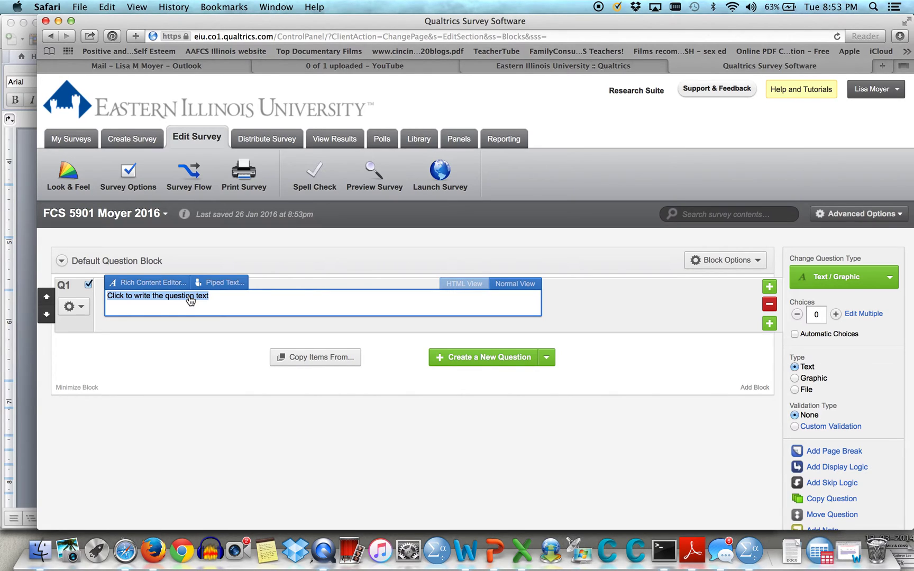
# Step: Type Q1's welcome message for FCS 5901 (Statistics in Family and Consumer Sciences)
pyautogui.write('Welcome to t')
pyautogui.press('BackSpace')
pyautogui.write('my survey for')
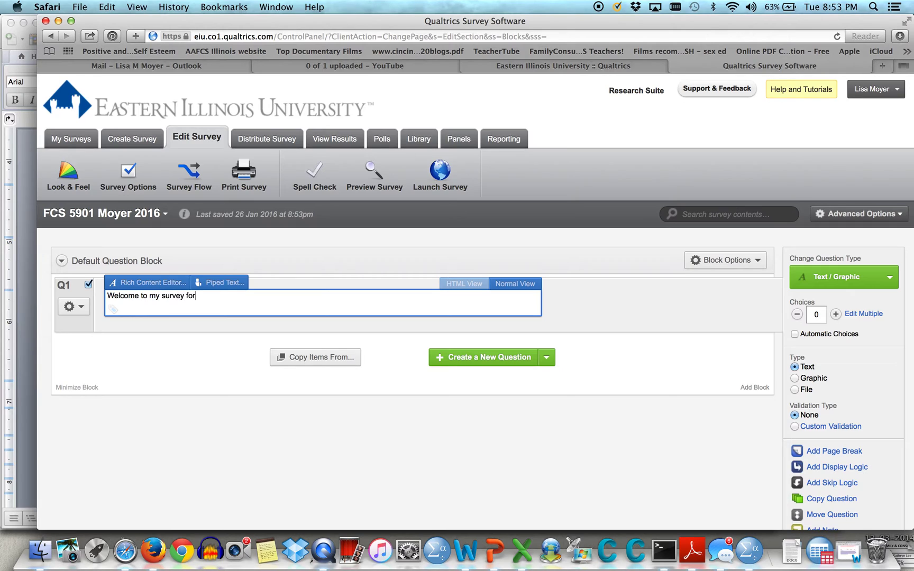
pyautogui.write(' FCS 5901 (Statistics in Famil')
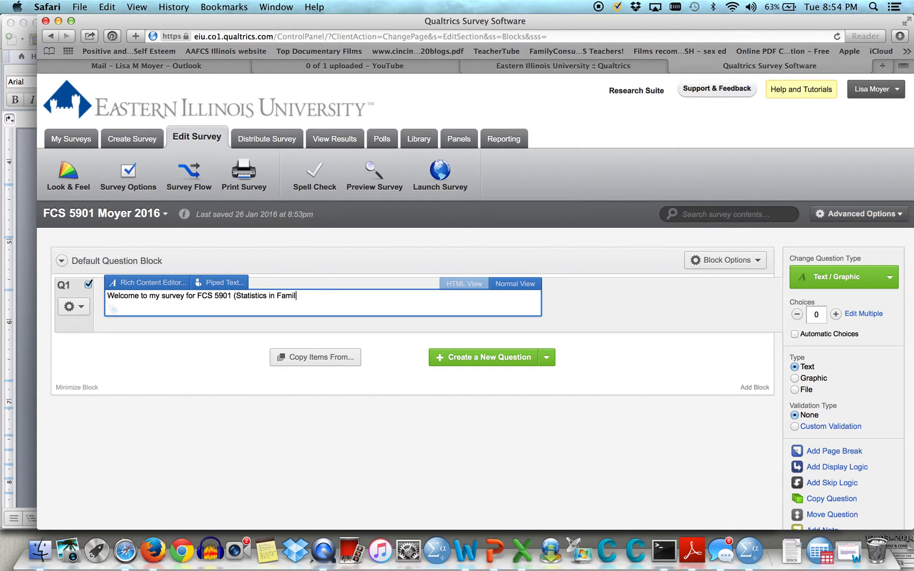
pyautogui.write('y and Consumer Sciences)! Thi')
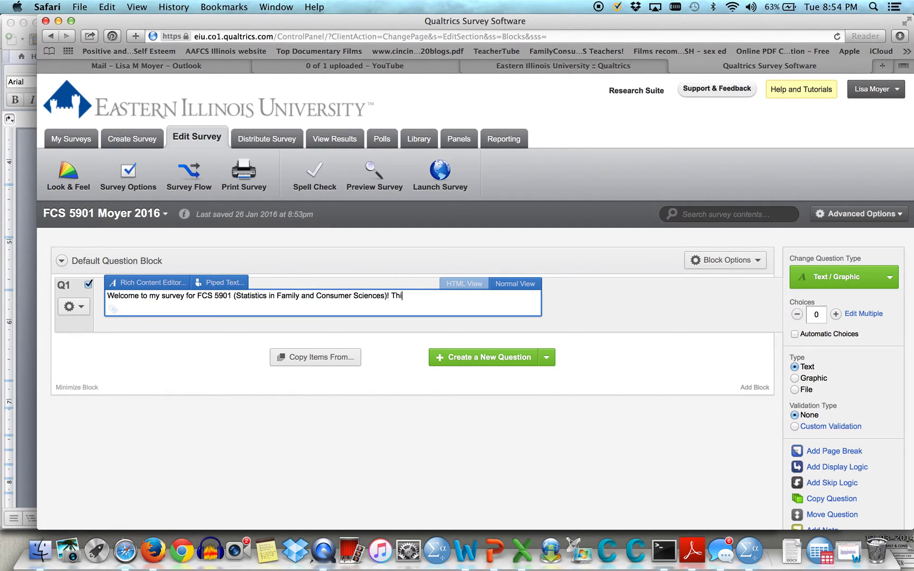
pyautogui.write('s survey is for classroom use onl')
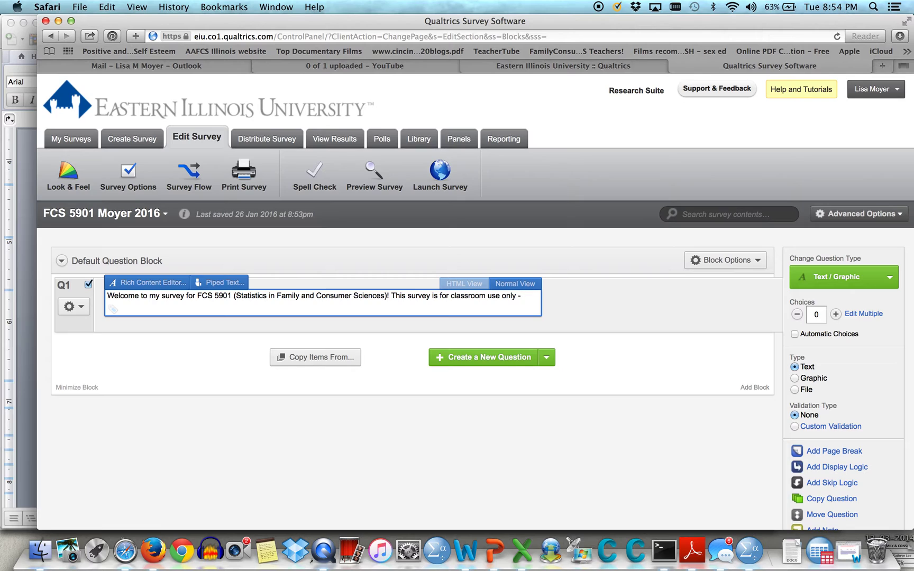
# Step: Type that responses are anonymous and may be skipped without penalty, plus the instructor's name and school
pyautogui.press('BackSpace')
pyautogui.press('BackSpace')
pyautogui.press('BackSpace')
pyautogui.write('ses are comp')
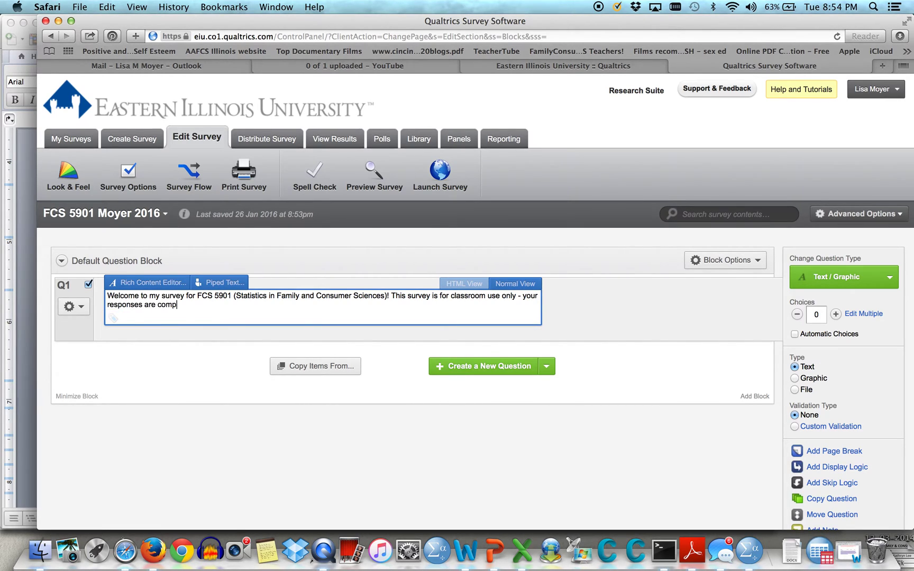
pyautogui.write('letely anonymous and youm')
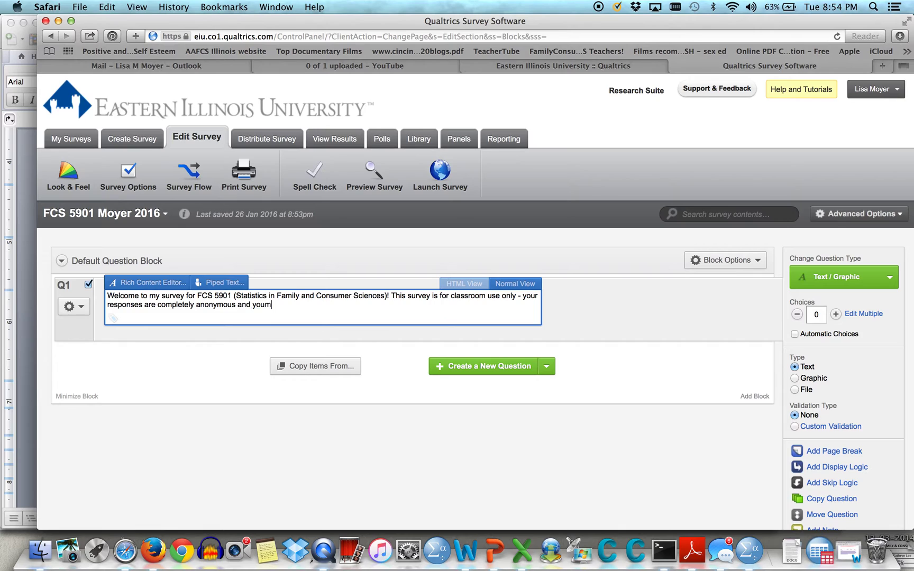
pyautogui.write('may skip any questions that you')
pyautogui.press('BackSpace')
pyautogui.press('BackSpace')
pyautogui.press('BackSpace')
pyautogui.press('BackSpace')
pyautogui.write('make your')
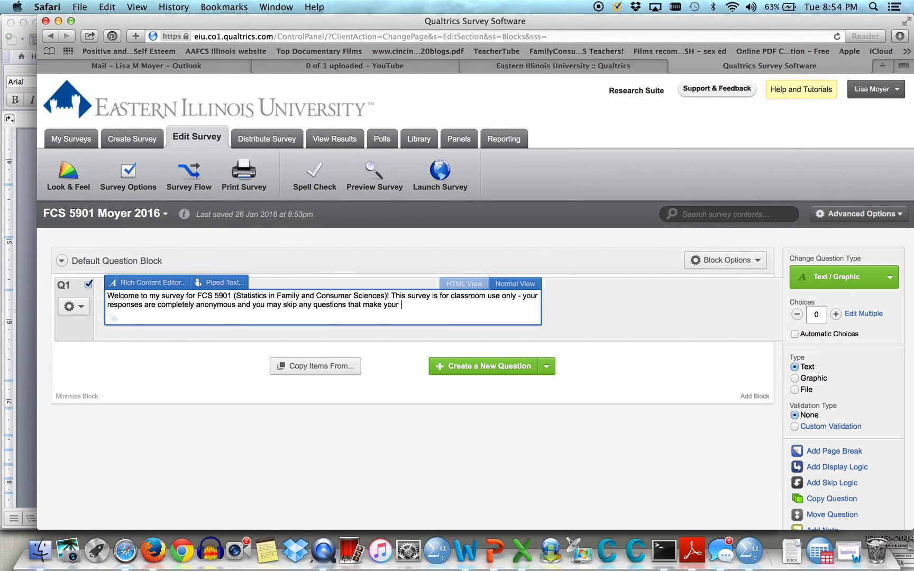
pyautogui.press('BackSpace')
pyautogui.write('uncomfortable without any penalt')
pyautogui.press('BackSpace')
pyautogui.write('a')
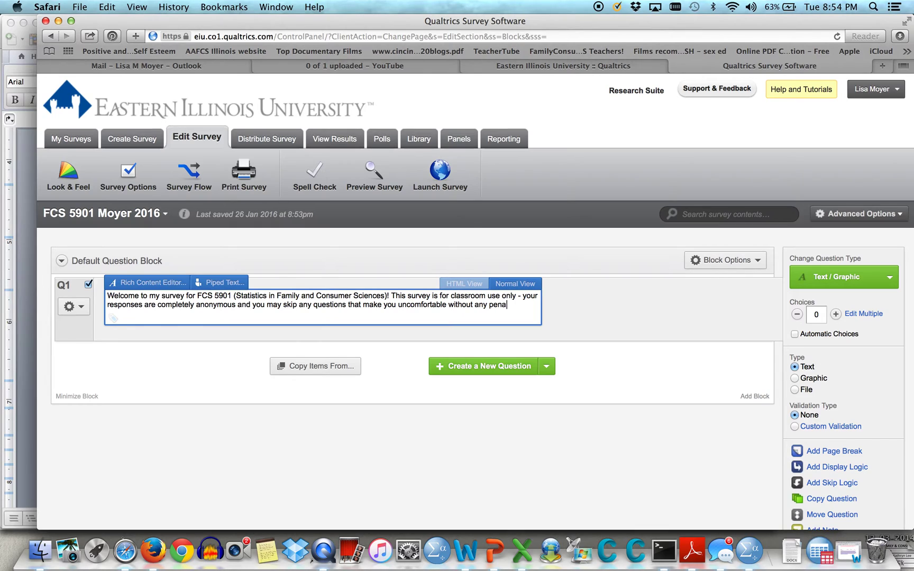
pyautogui.write('lty.  My ins')
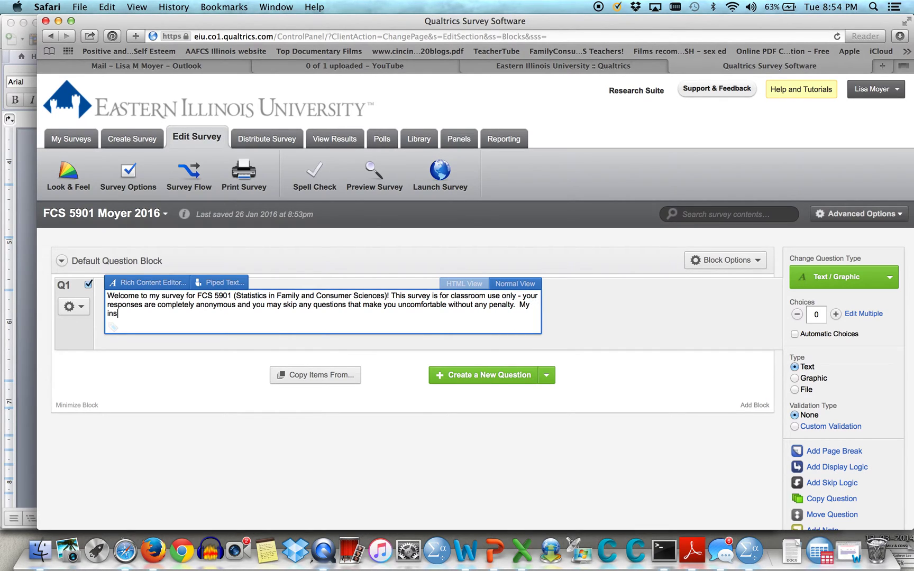
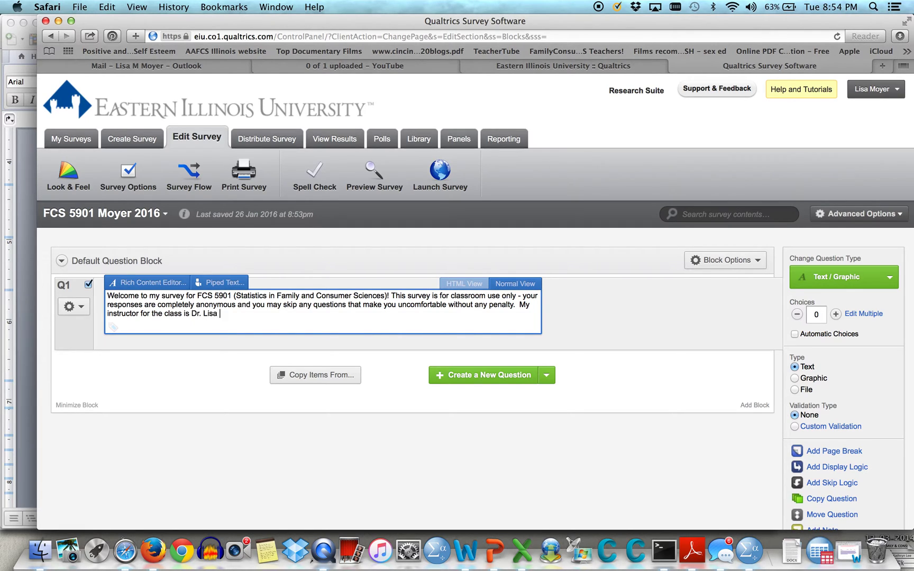
pyautogui.write('he')
pyautogui.press('BackSpace')
pyautogui.press('BackSpace')
pyautogui.press('BackSpace')
pyautogui.press('BackSpace')
pyautogui.write('the School of FAmily and Con')
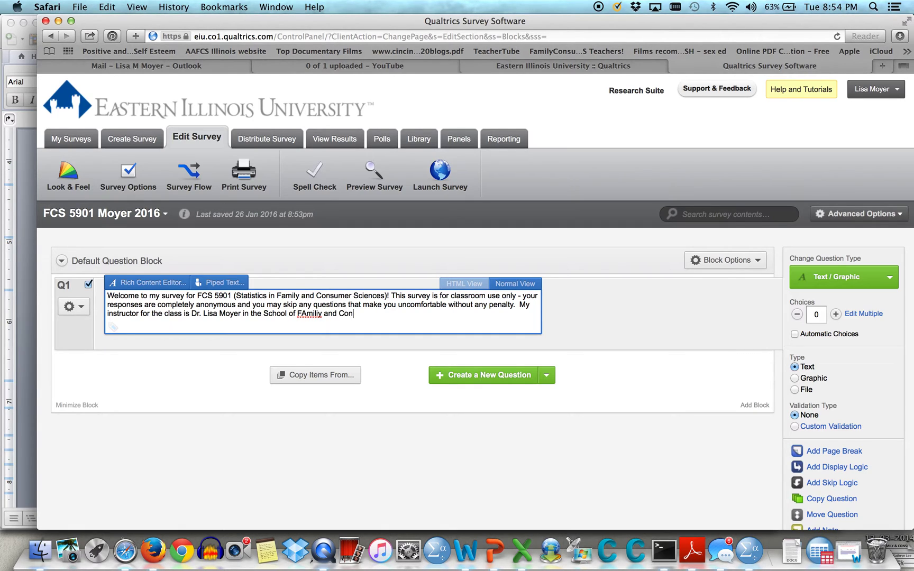
pyautogui.write('sumer Sciences At El')
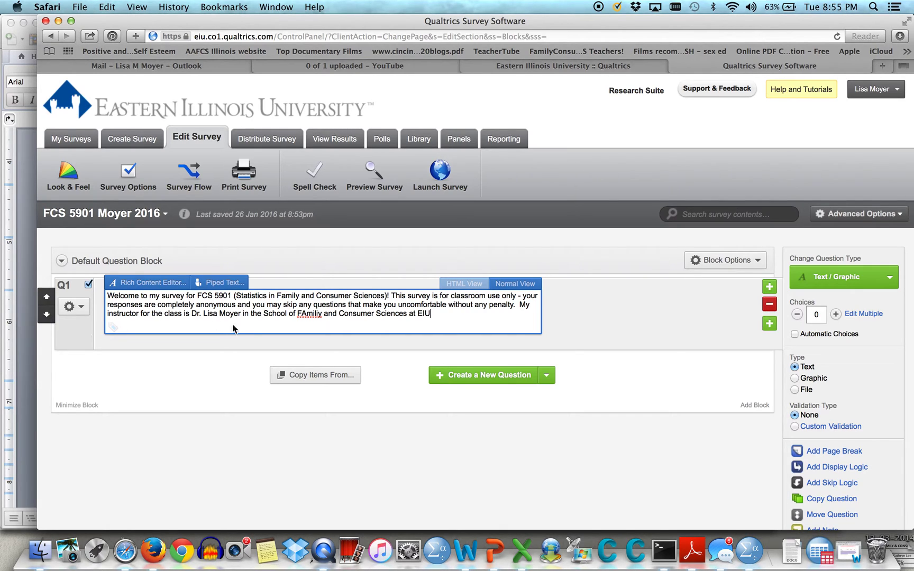
# Step: Correct the spelling of 'Family' in 'School of Family and Consumer Sciences'
pyautogui.click(307, 313)
pyautogui.press('BackSpace')
pyautogui.write('a')
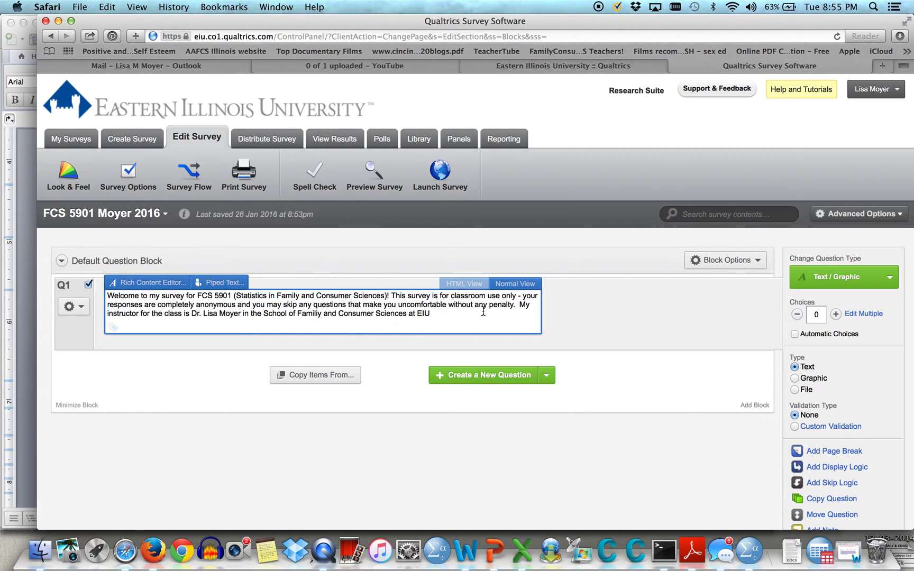
pyautogui.press('super+plus')
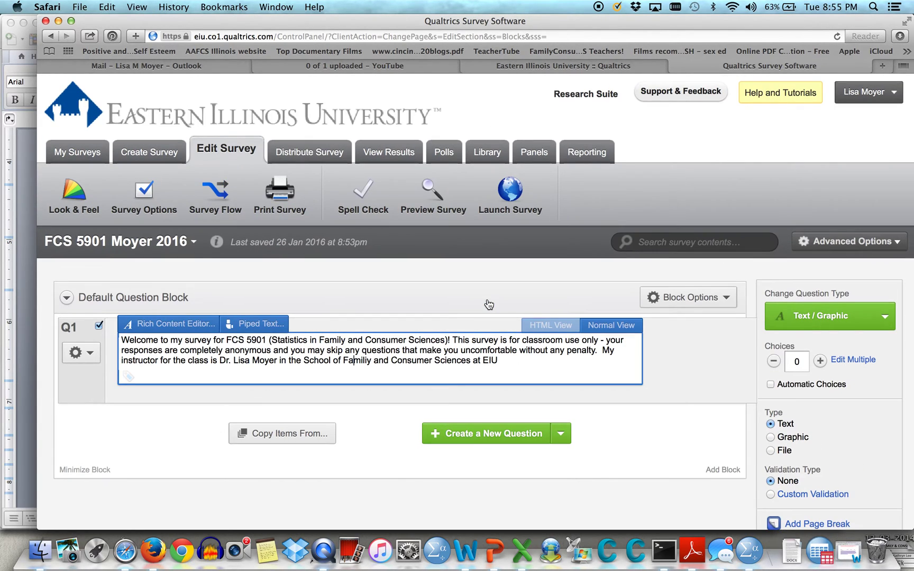
pyautogui.click(498, 360)
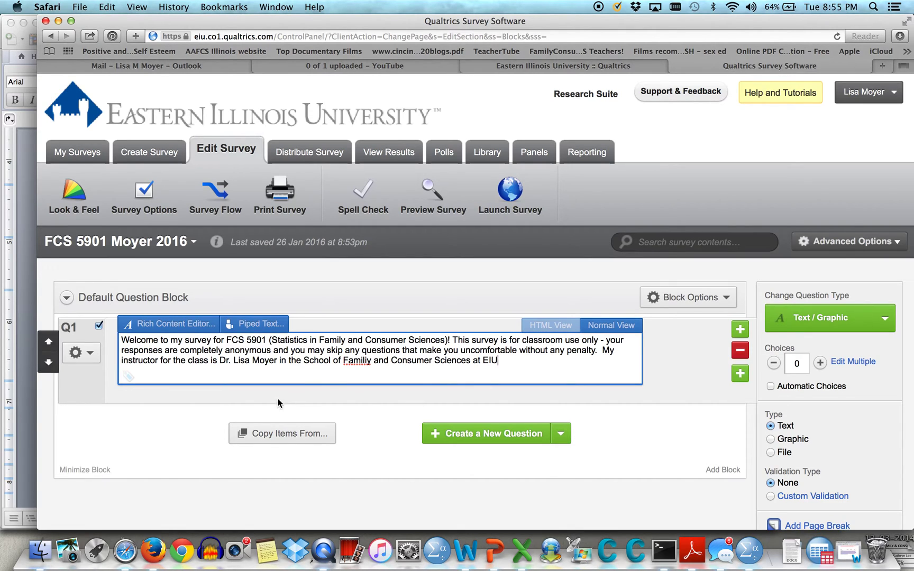
pyautogui.click(370, 360)
pyautogui.press('BackSpace')
pyautogui.press('BackSpace')
pyautogui.write('y')
pyautogui.click(498, 364)
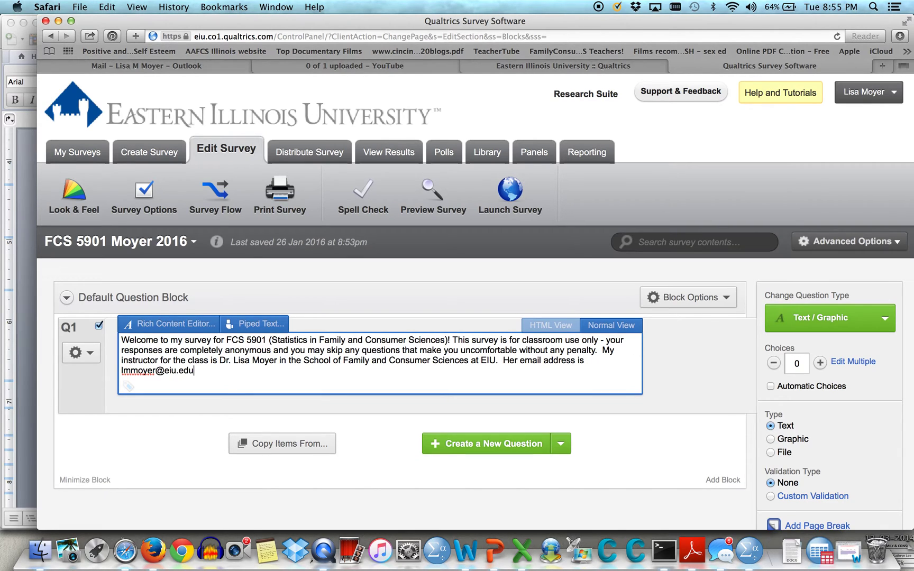
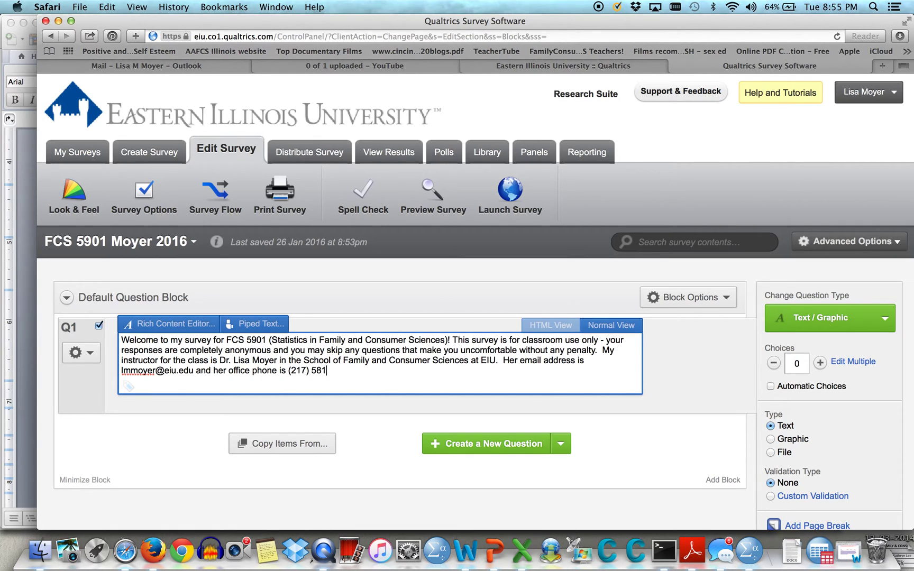
# Step: Add the instructor's e-mail address and office phone number, then close the Q1 editor
pyautogui.moveTo(733, 403)
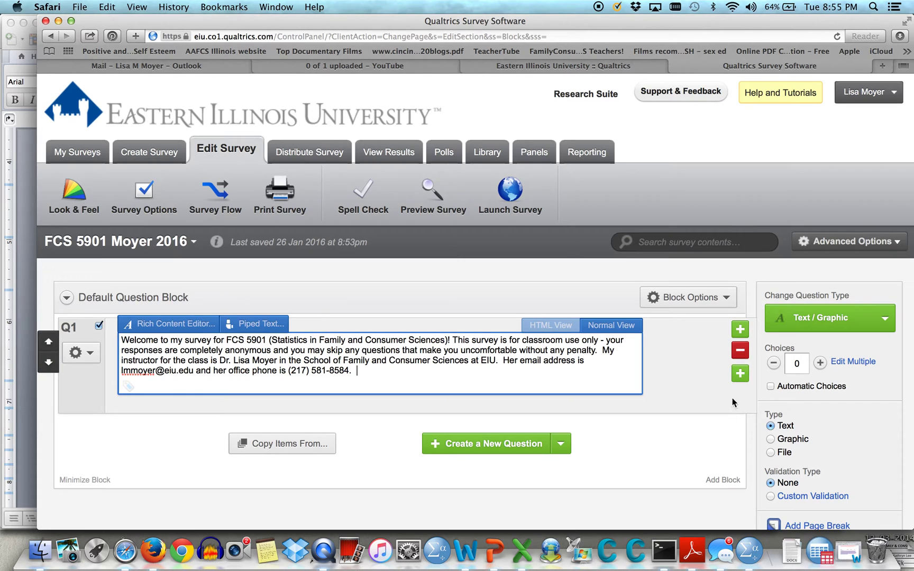
pyautogui.scroll(-3, 692, 380)
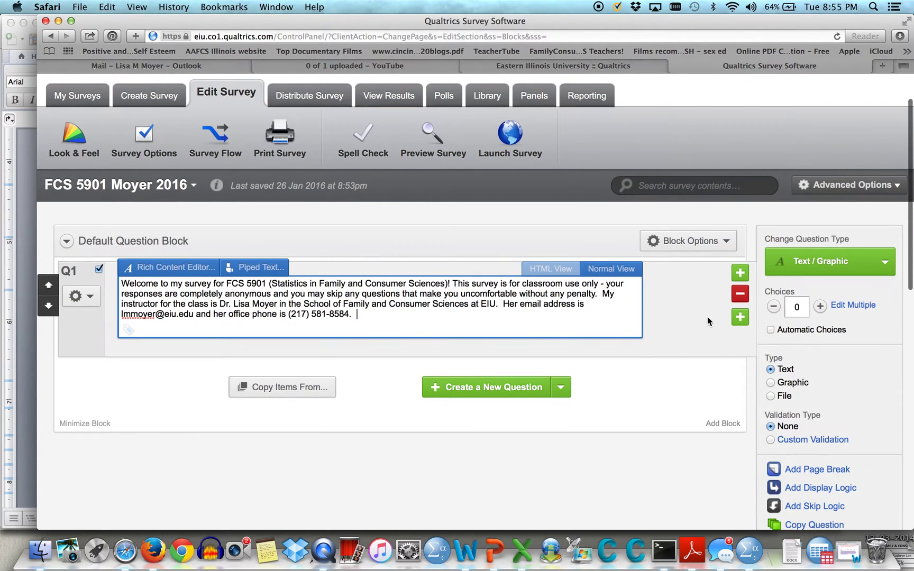
pyautogui.scroll(3, 707, 316)
pyautogui.scroll(-5, 852, 419)
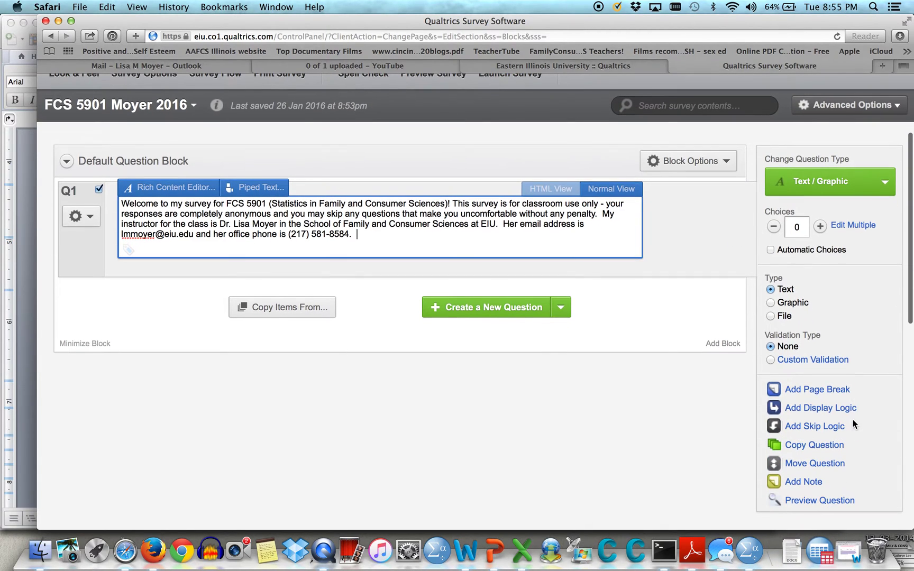
pyautogui.scroll(5, 853, 419)
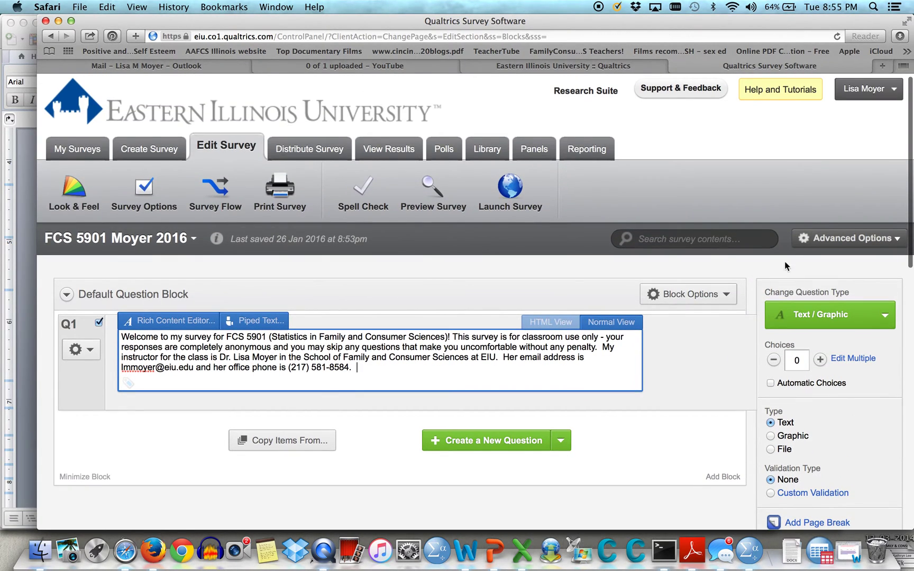
pyautogui.click(432, 186)
pyautogui.click(432, 185)
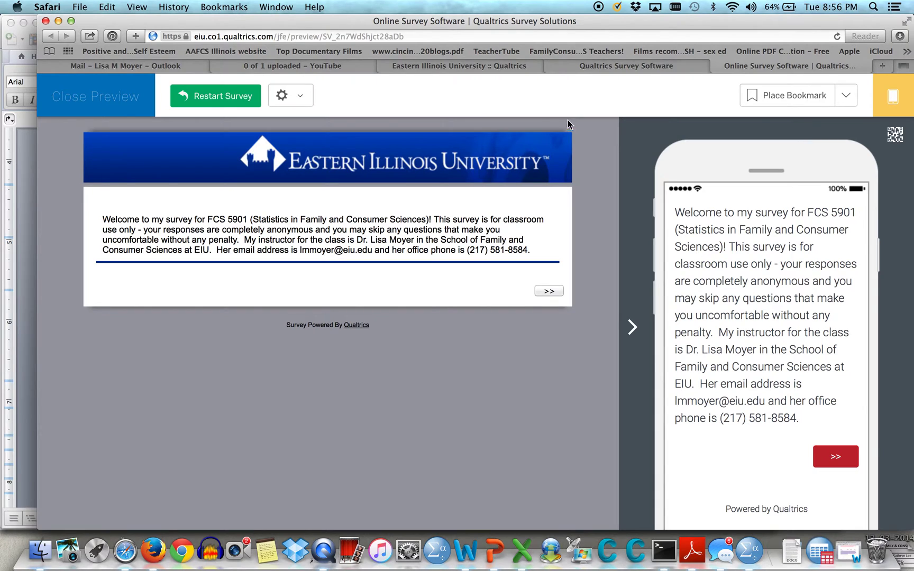
pyautogui.click(569, 63)
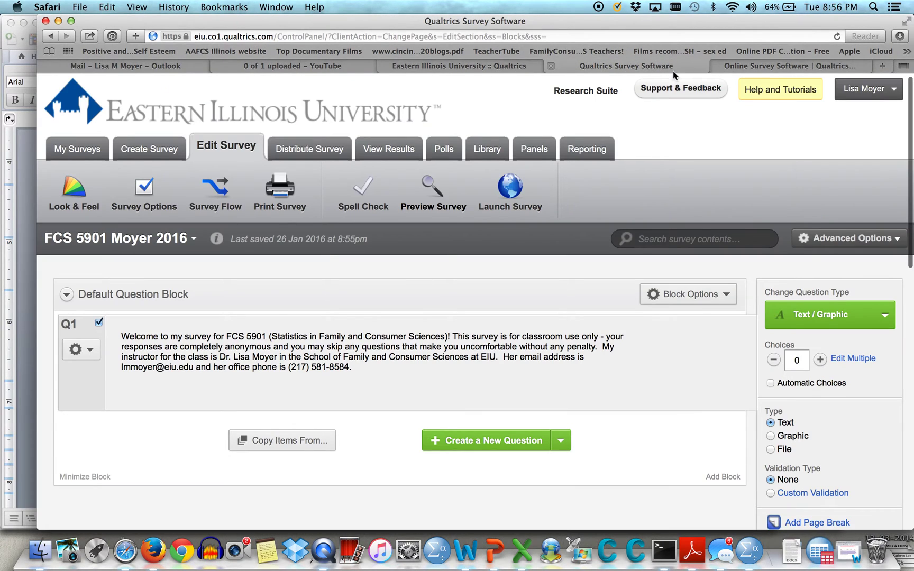
pyautogui.click(742, 68)
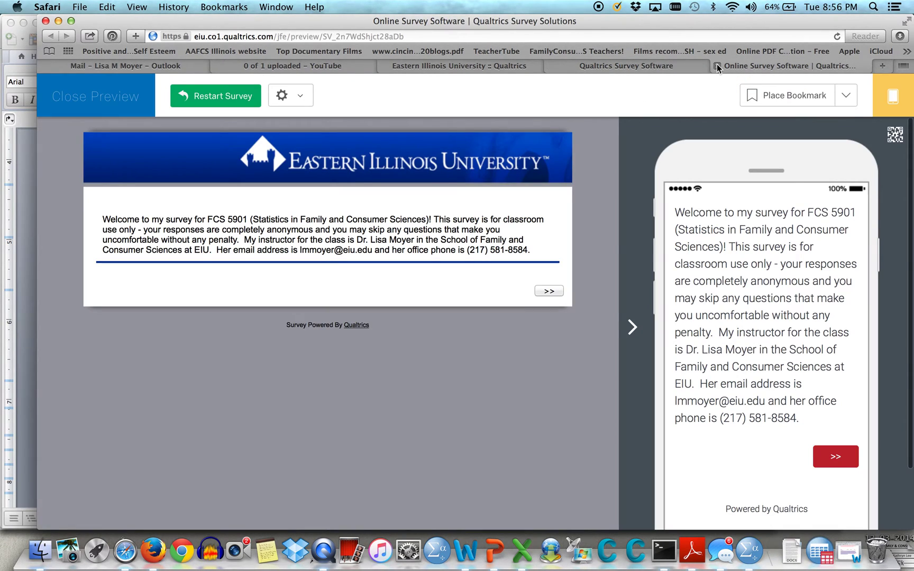
pyautogui.click(717, 65)
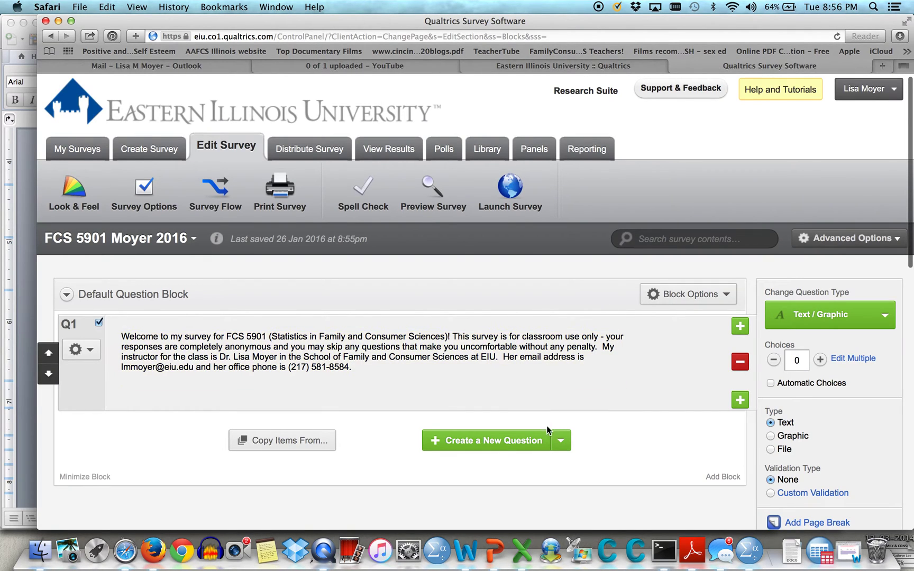
# Step: Add a Text Entry question Q2 and type 'What is your age?' into its box
pyautogui.scroll(-5, 651, 401)
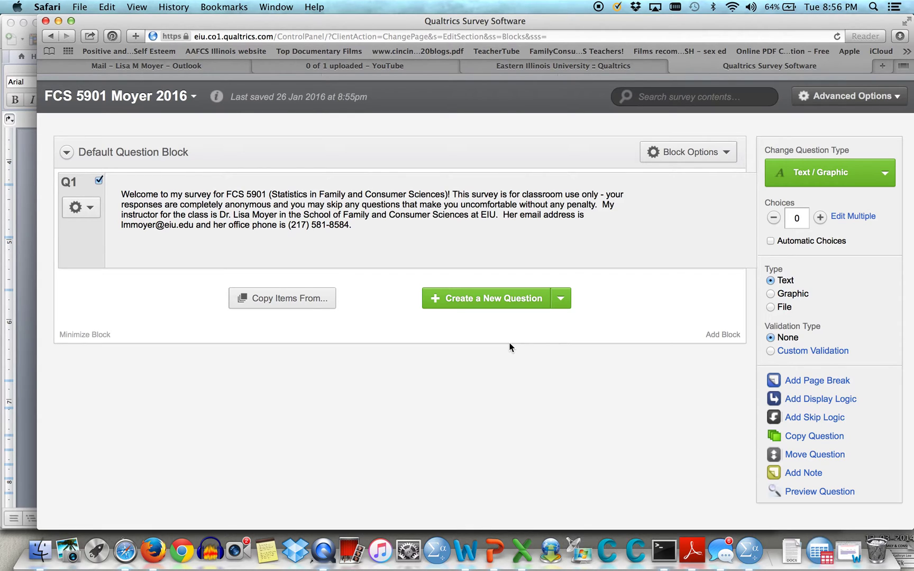
pyautogui.click(561, 301)
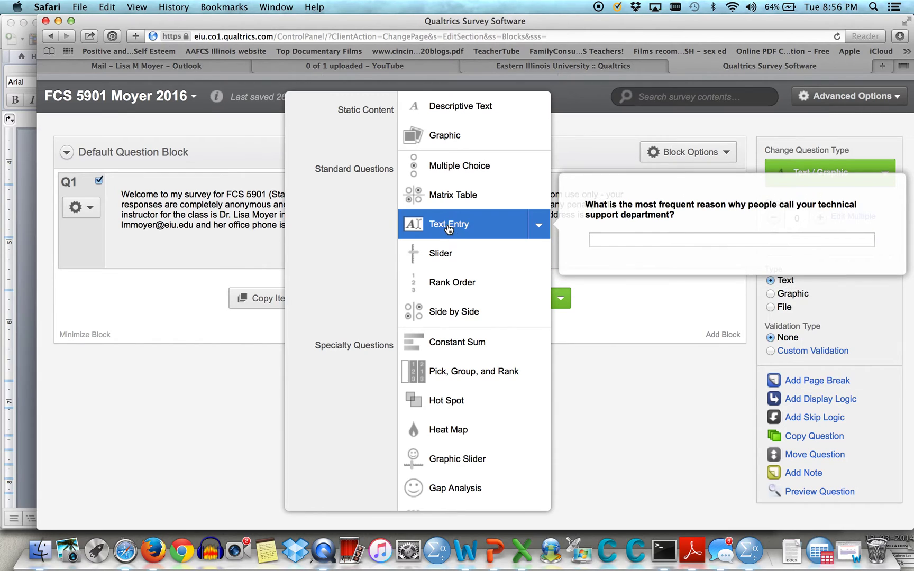
pyautogui.click(446, 224)
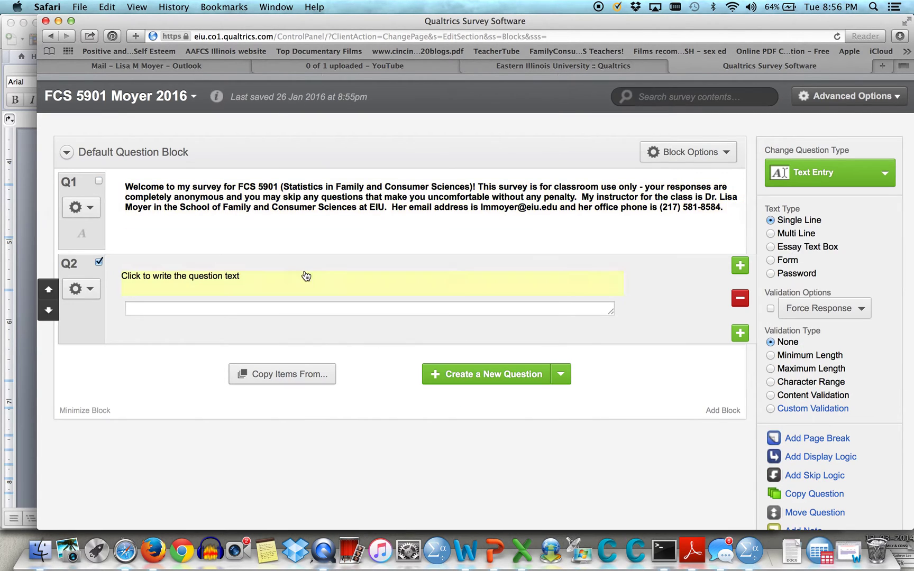
pyautogui.click(174, 309)
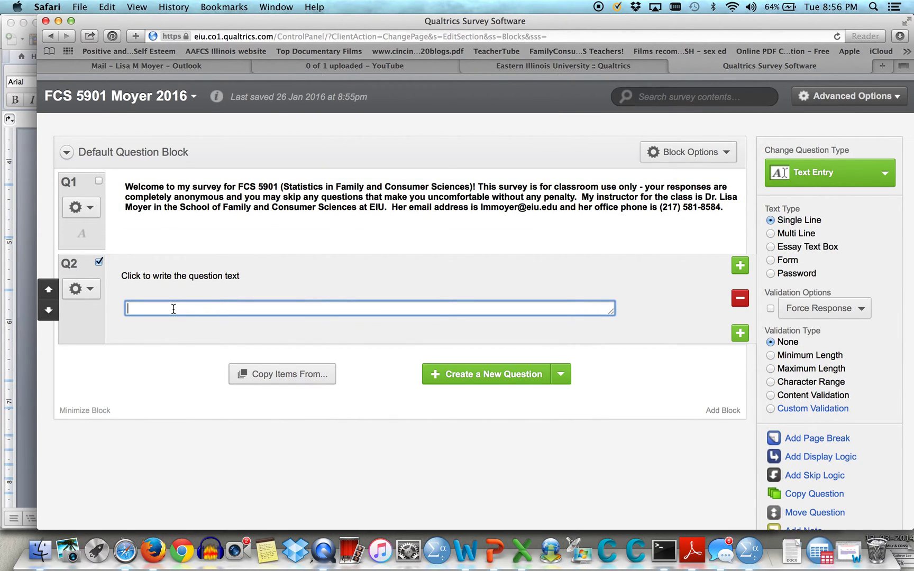
pyautogui.write('What is your age?')
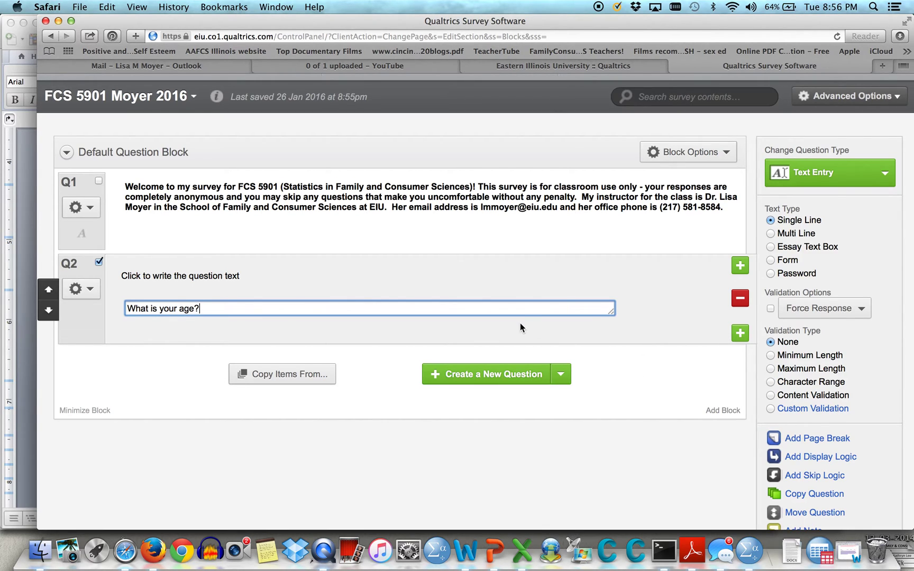
pyautogui.click(561, 374)
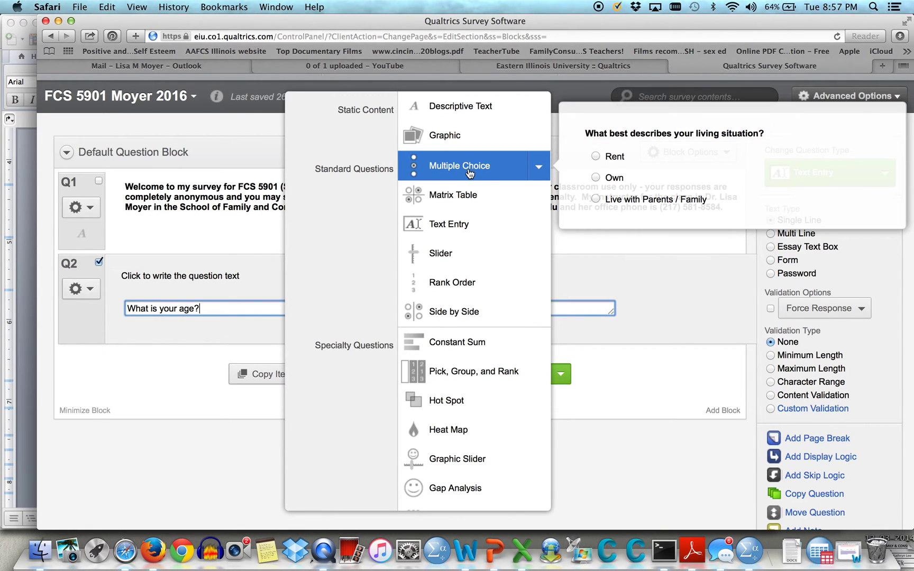
# Step: Add a multiple-choice question and enter 'What is your age?' as Q2's question text
pyautogui.click(467, 172)
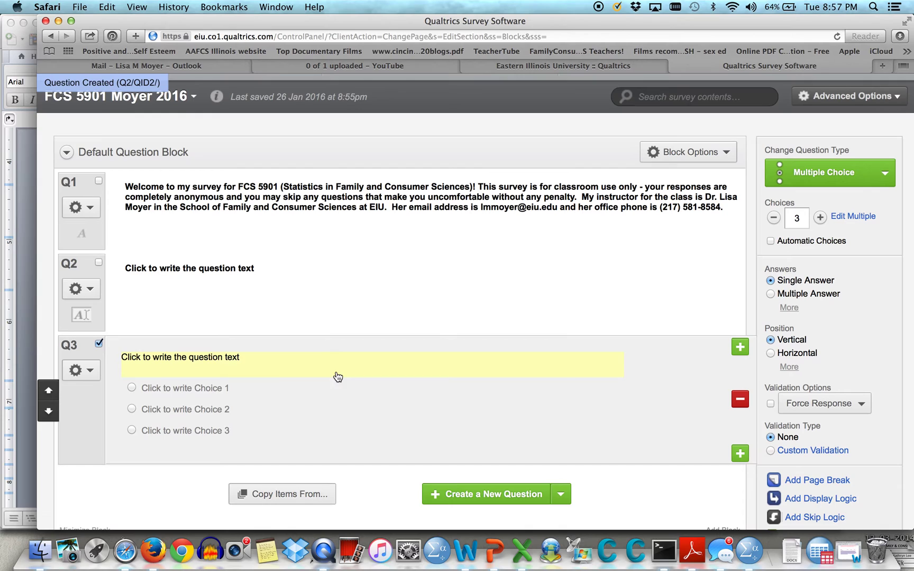
pyautogui.click(249, 269)
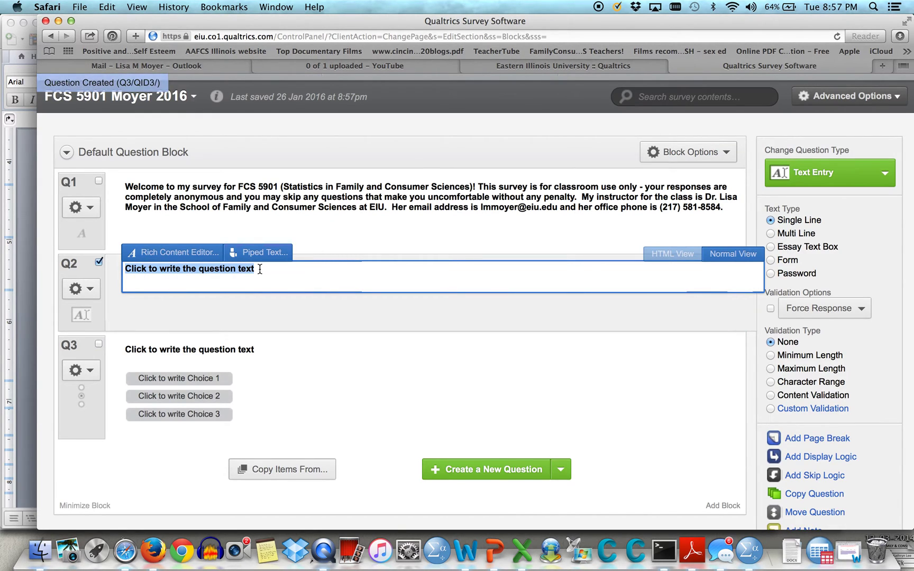
pyautogui.write('What is your age?')
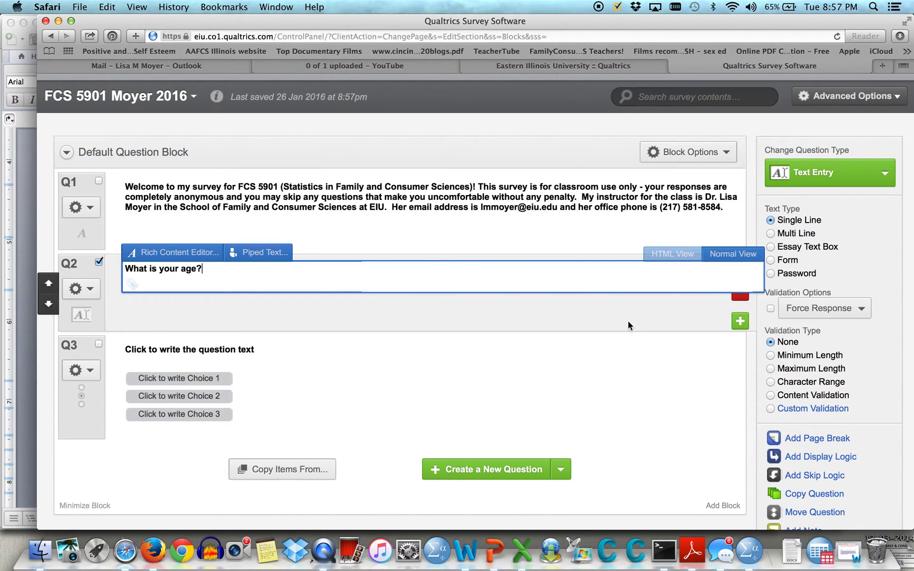
pyautogui.click(91, 290)
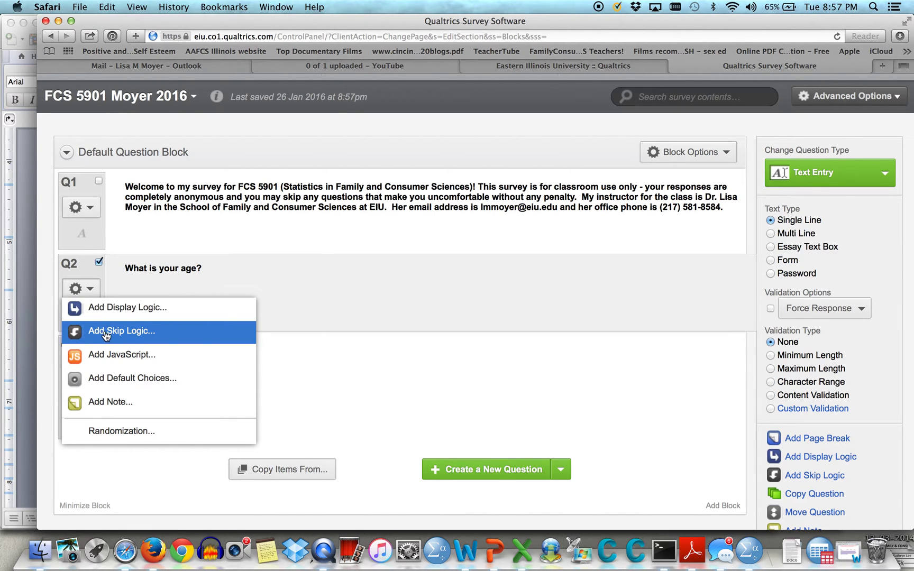
pyautogui.click(90, 292)
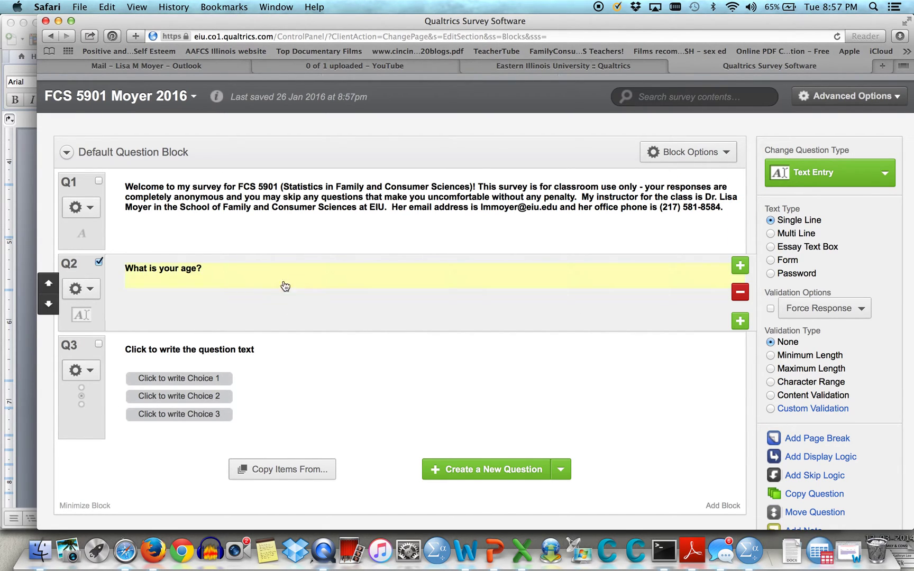
pyautogui.click(242, 271)
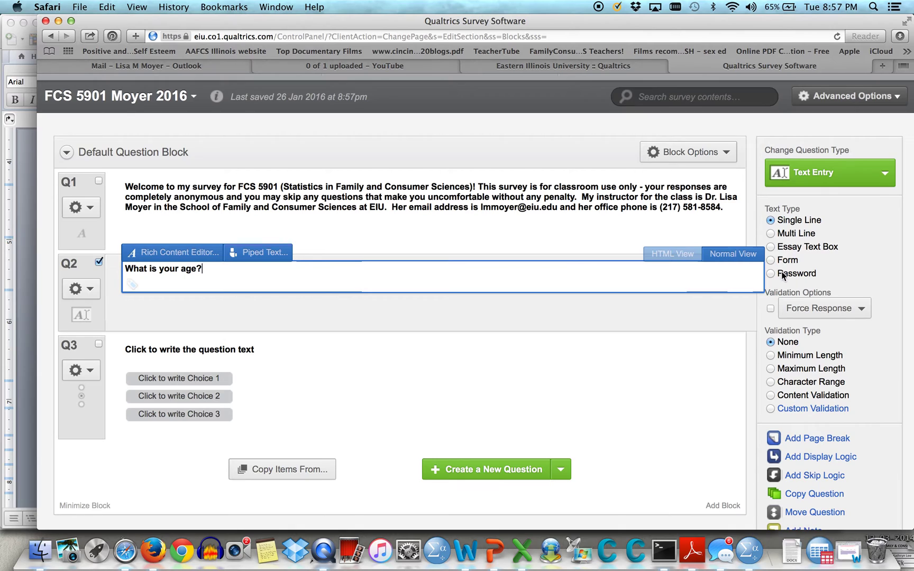
# Step: Try Multi Line and Essay Text Box, then set Q2's text type to Single Line
pyautogui.click(771, 234)
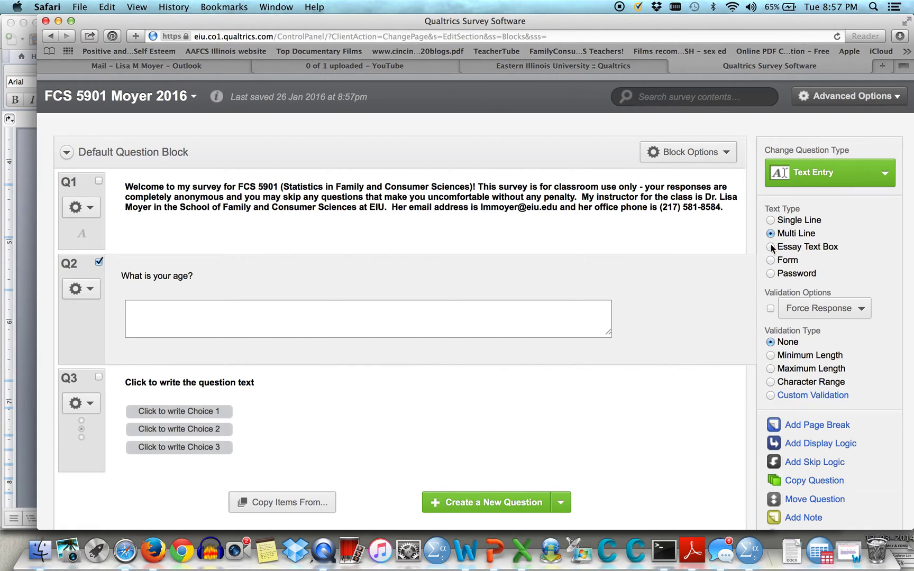
pyautogui.click(771, 247)
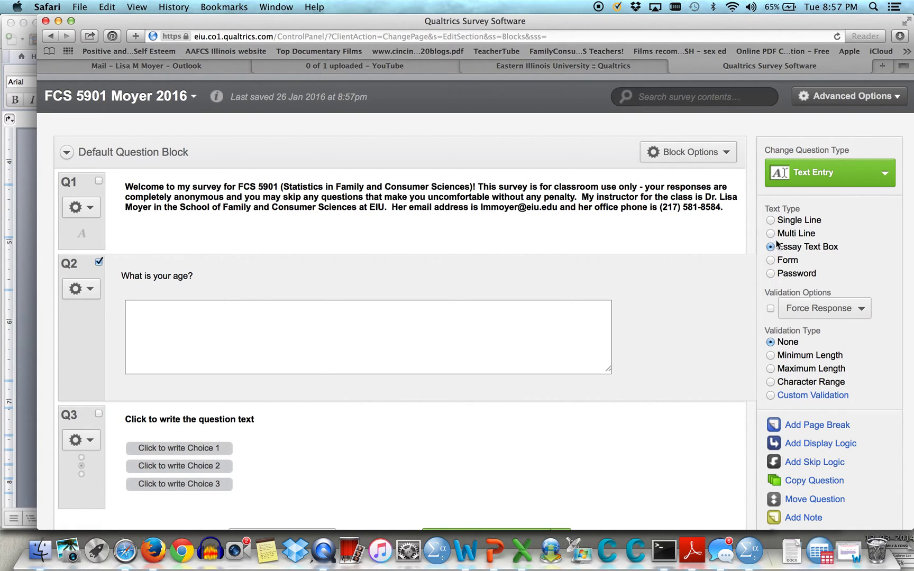
pyautogui.click(772, 220)
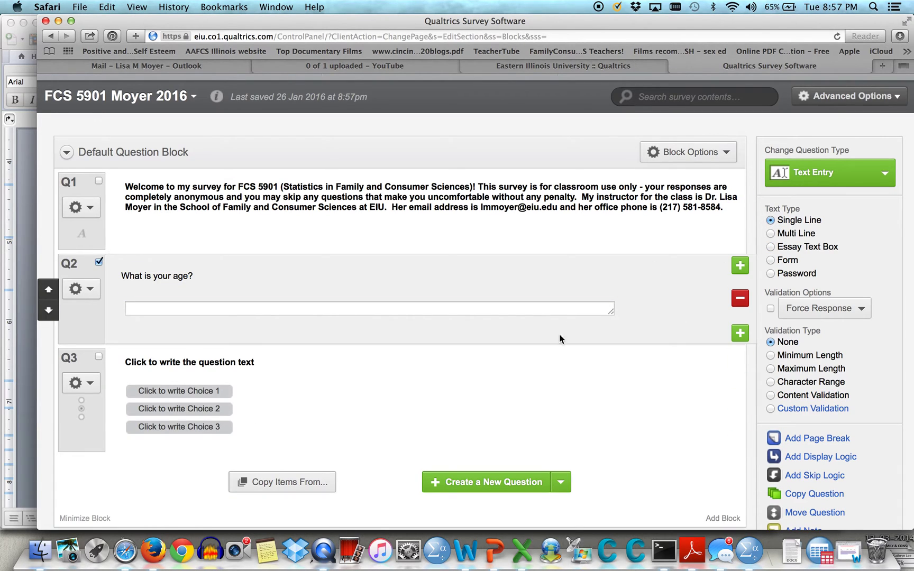
# Step: Write Q3's question as 'What is your primary race/ethnic identity?'
pyautogui.click(231, 366)
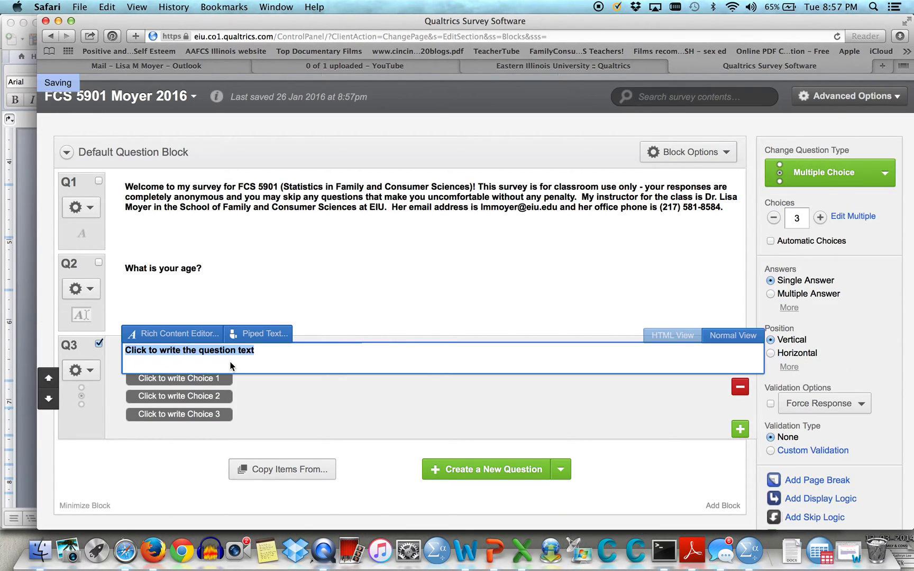
pyautogui.write('What is your ')
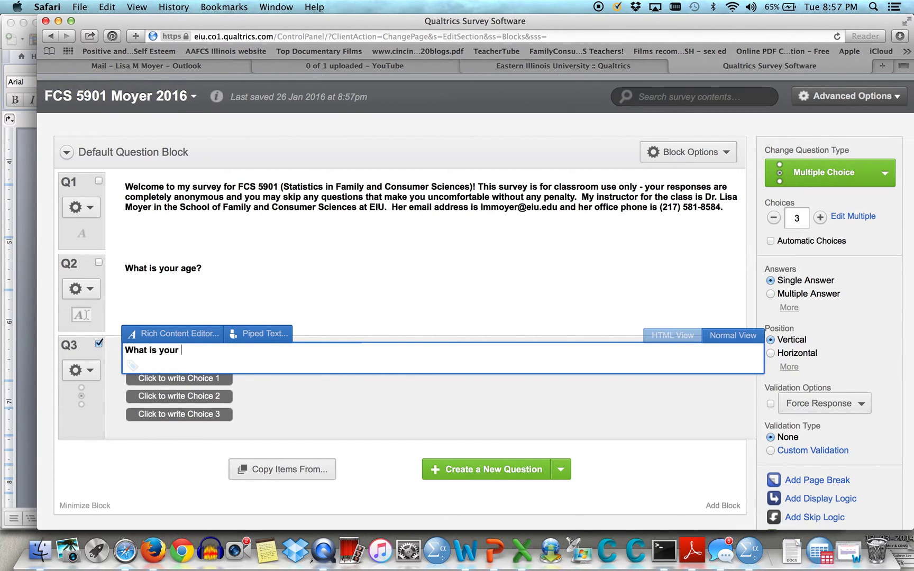
pyautogui.write('race/ethnic identity?')
pyautogui.click(179, 349)
pyautogui.write('primary')
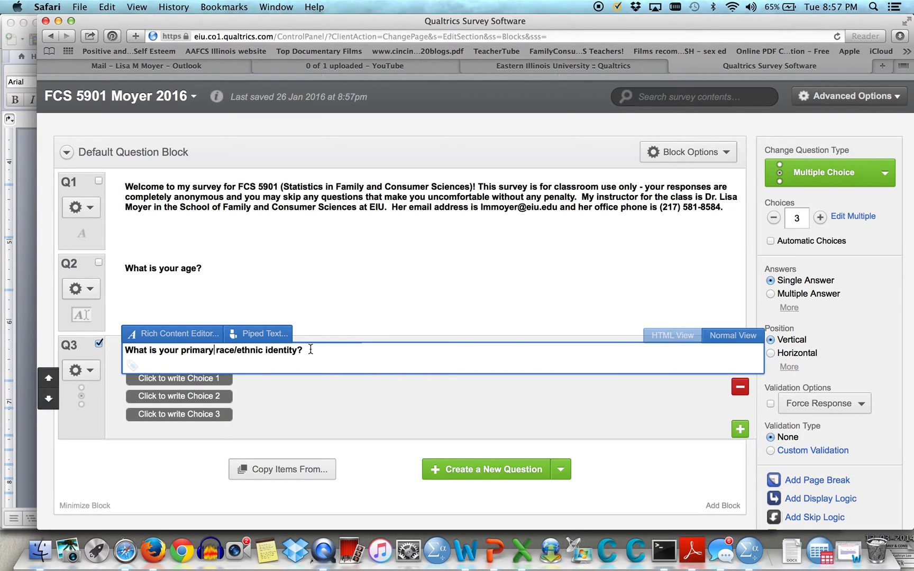
# Step: Enter Q3's first three choices: White/Caucasian, African-American and Hispanic/Latino
pyautogui.click(198, 380)
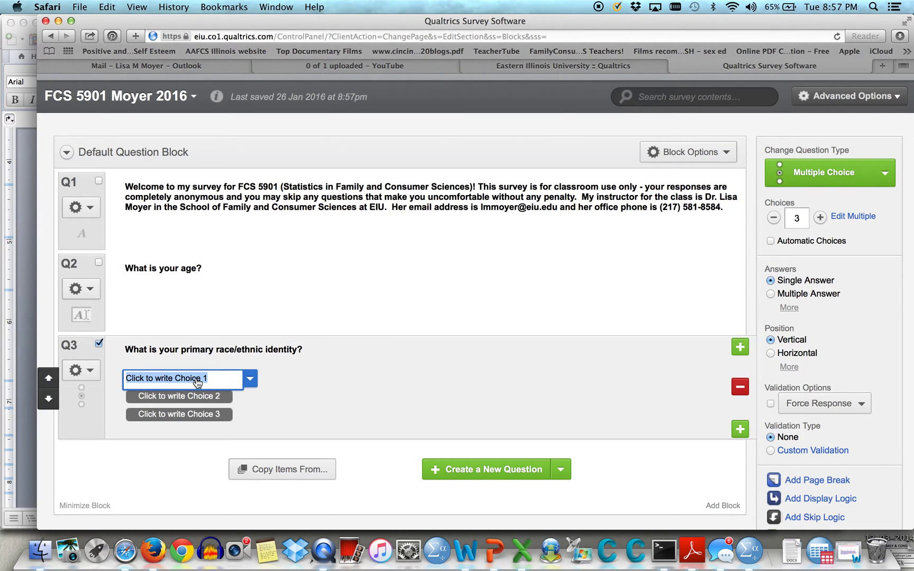
pyautogui.write('Cau')
pyautogui.press('BackSpace')
pyautogui.press('BackSpace')
pyautogui.press('BackSpace')
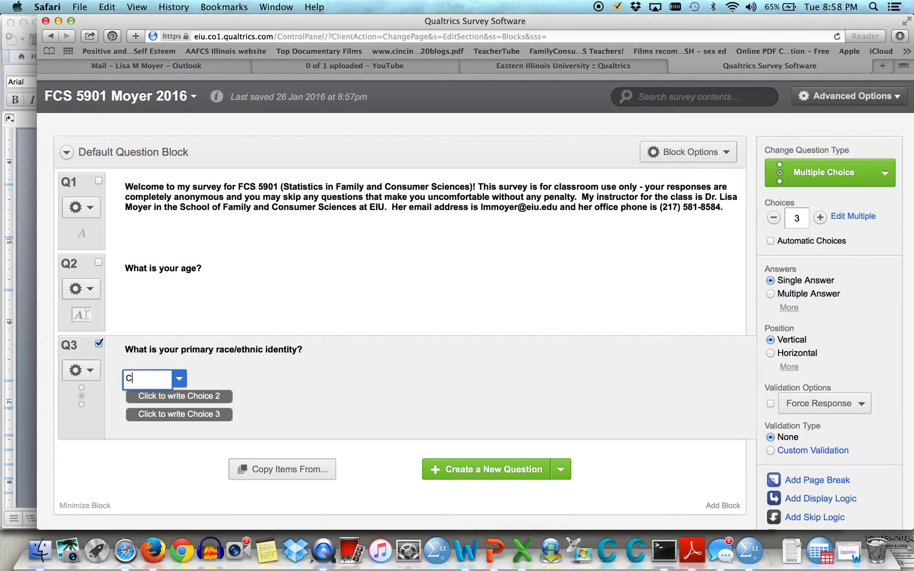
pyautogui.write('White/Cau')
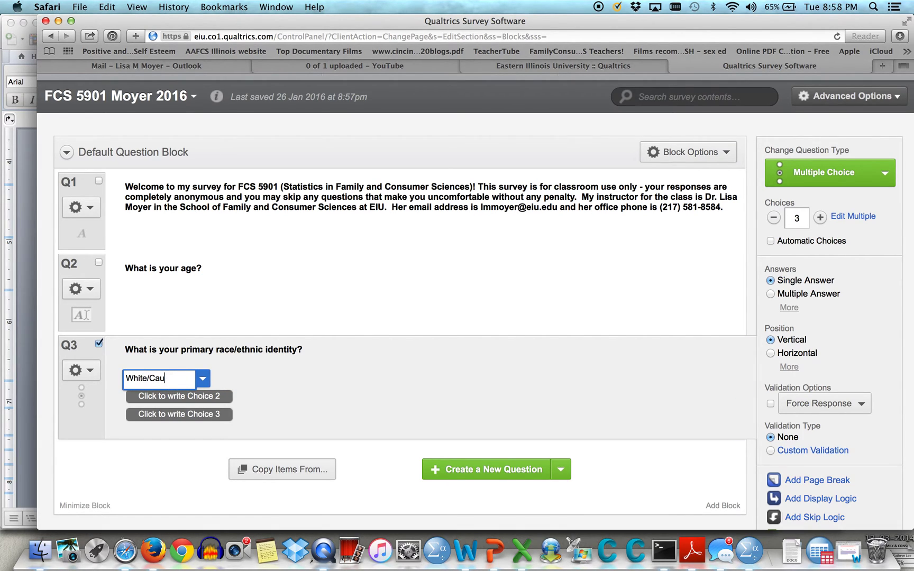
pyautogui.write('casian')
pyautogui.click(173, 401)
pyautogui.write('Africa')
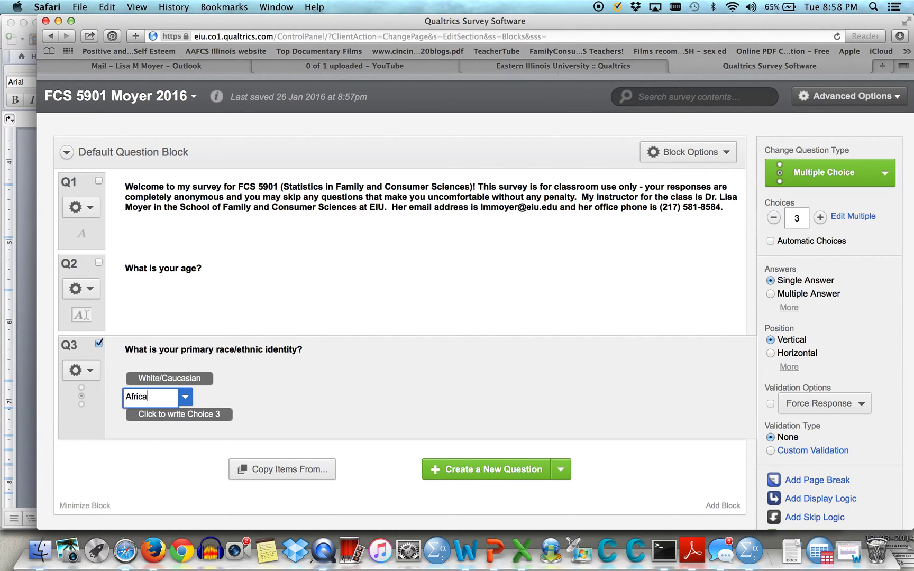
pyautogui.write('n-American')
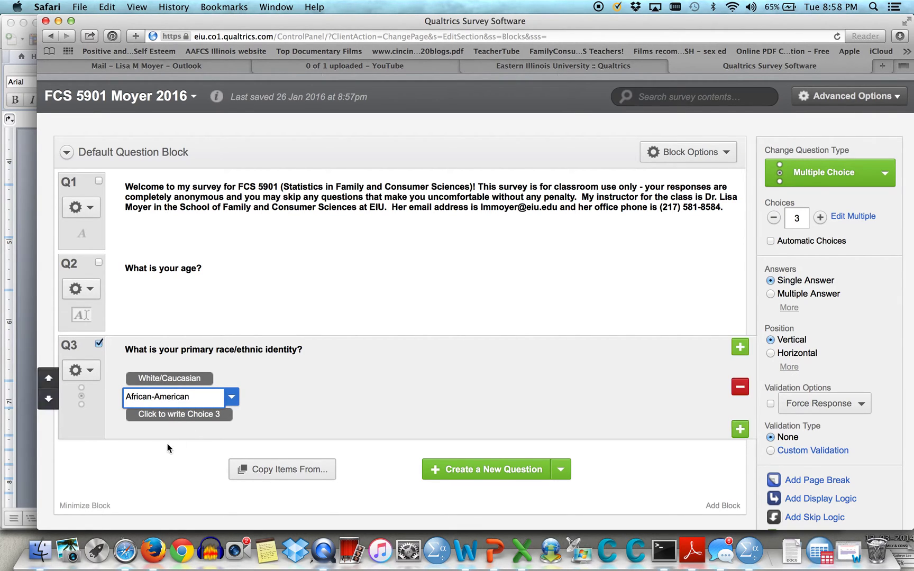
pyautogui.click(172, 416)
pyautogui.write('Hispan')
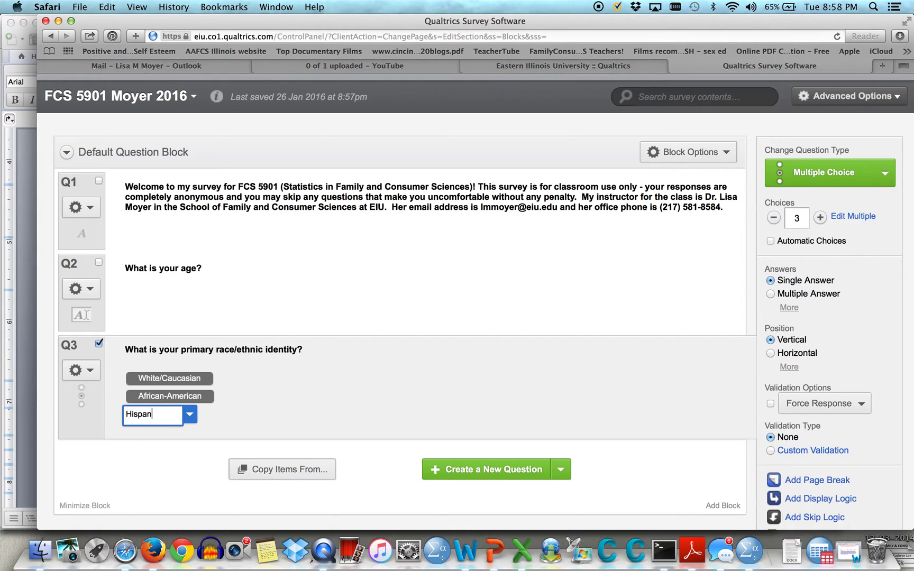
pyautogui.write('ic/Latino')
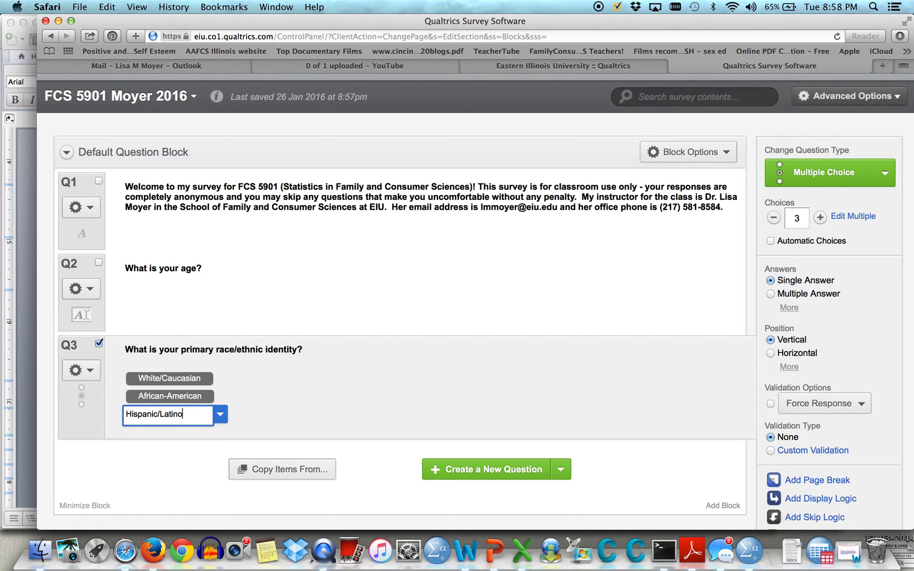
# Step: Add Asian and Other as choices four and five, removing the empty sixth choice
pyautogui.press('Return')
pyautogui.write('Asian')
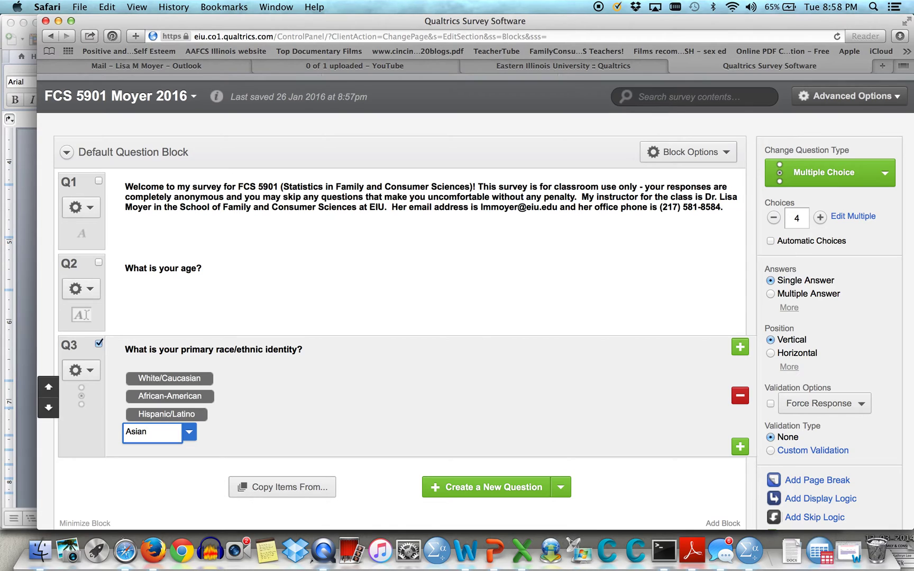
pyautogui.press('Return')
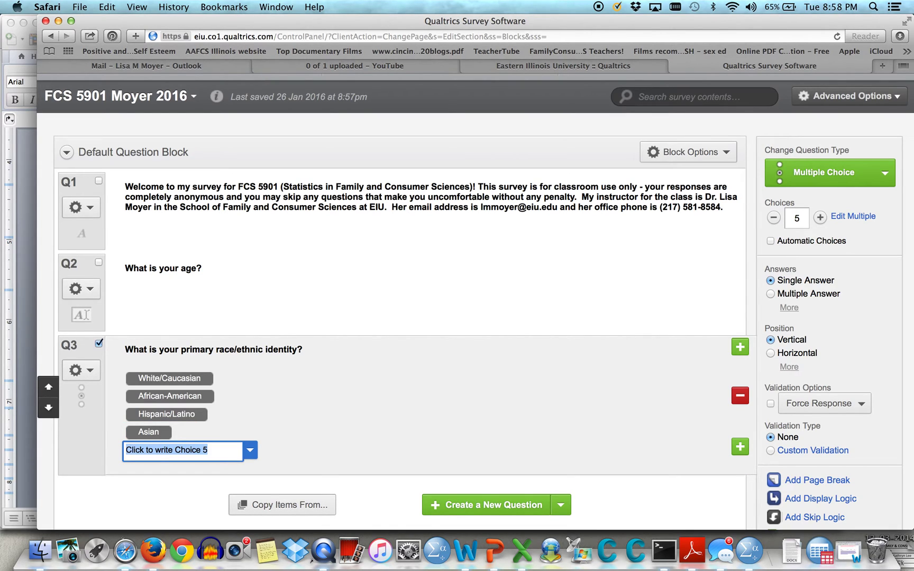
pyautogui.write('Other')
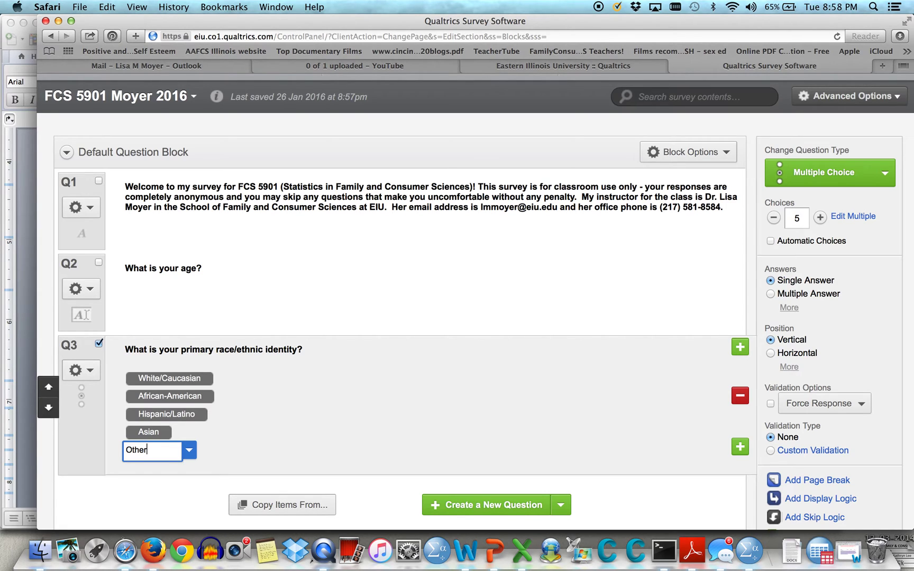
pyautogui.press('Return')
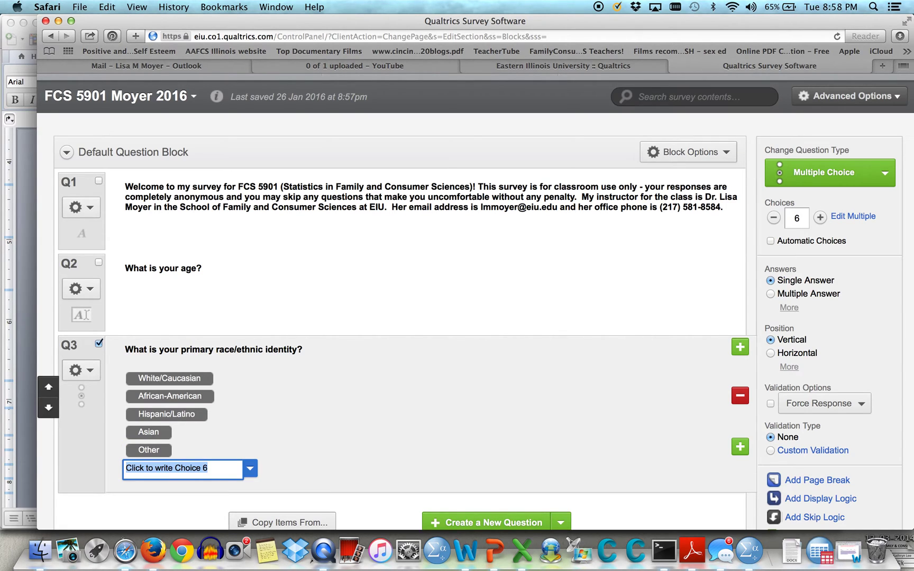
pyautogui.click(774, 219)
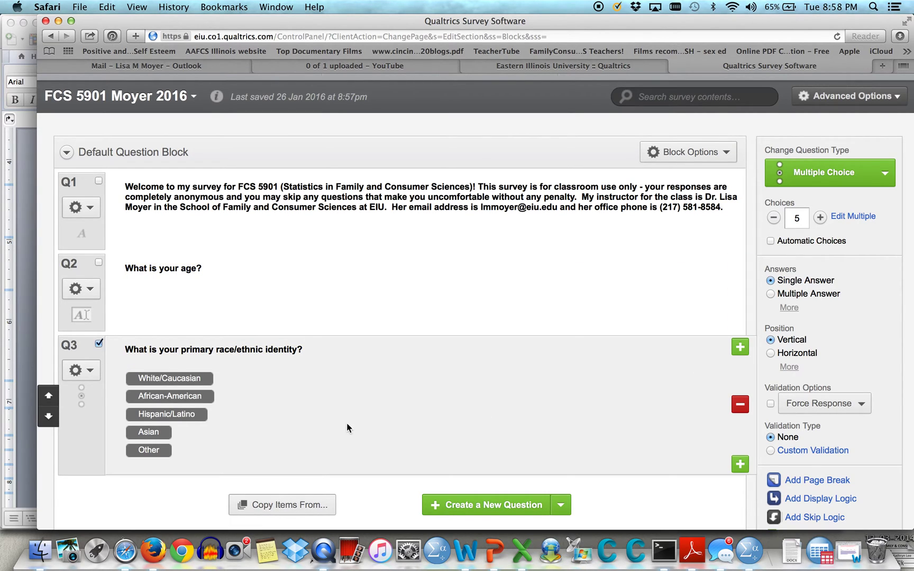
pyautogui.click(158, 454)
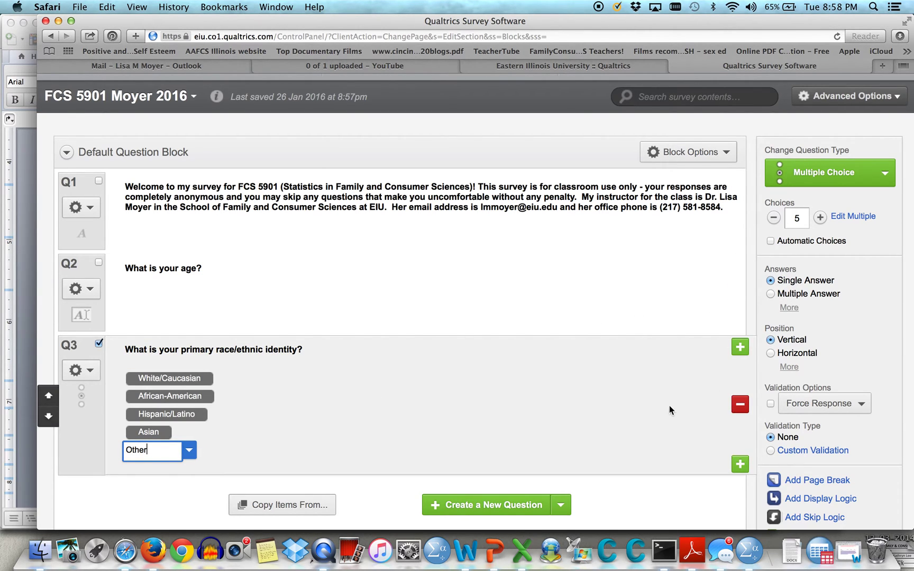
pyautogui.scroll(-3, 658, 411)
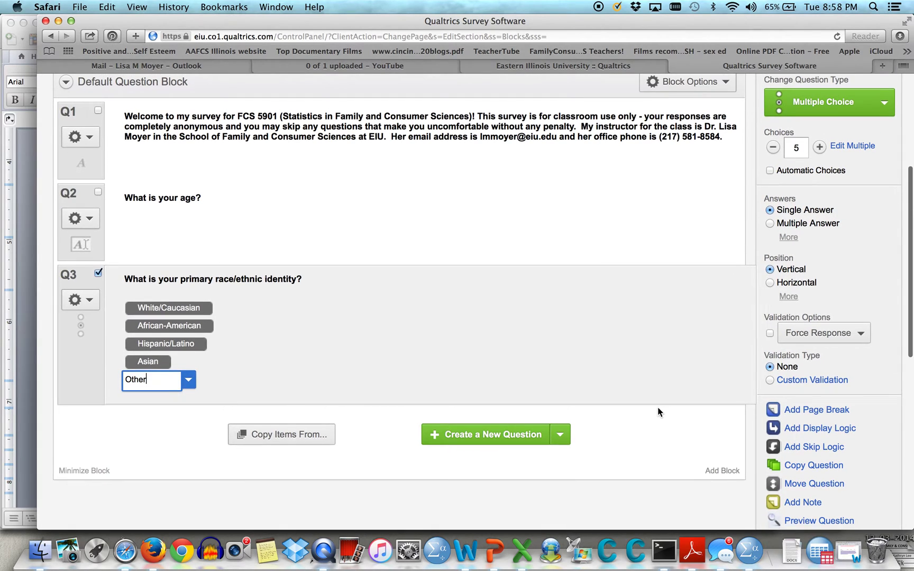
# Step: Set Q3's Other choice to Allow Text Entry, then bring up the question type list
pyautogui.click(190, 389)
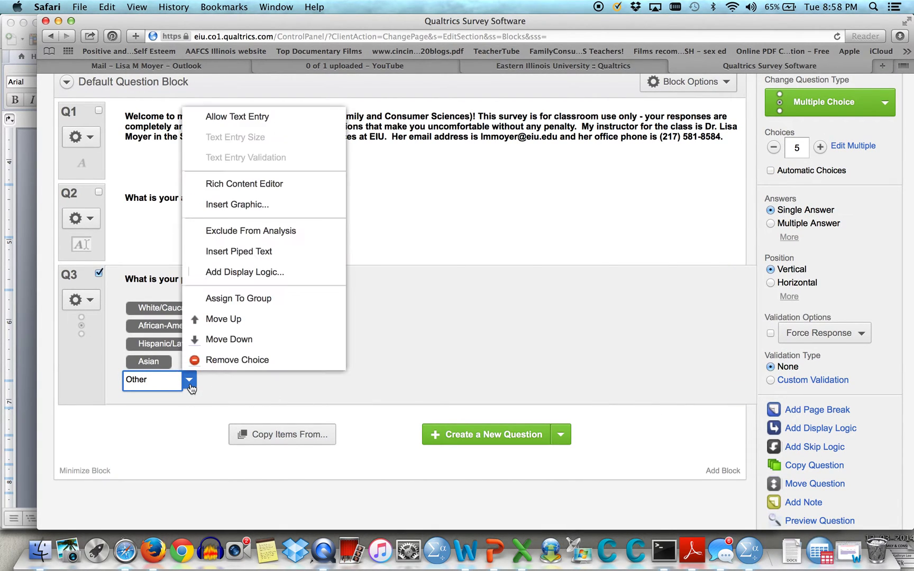
pyautogui.click(255, 122)
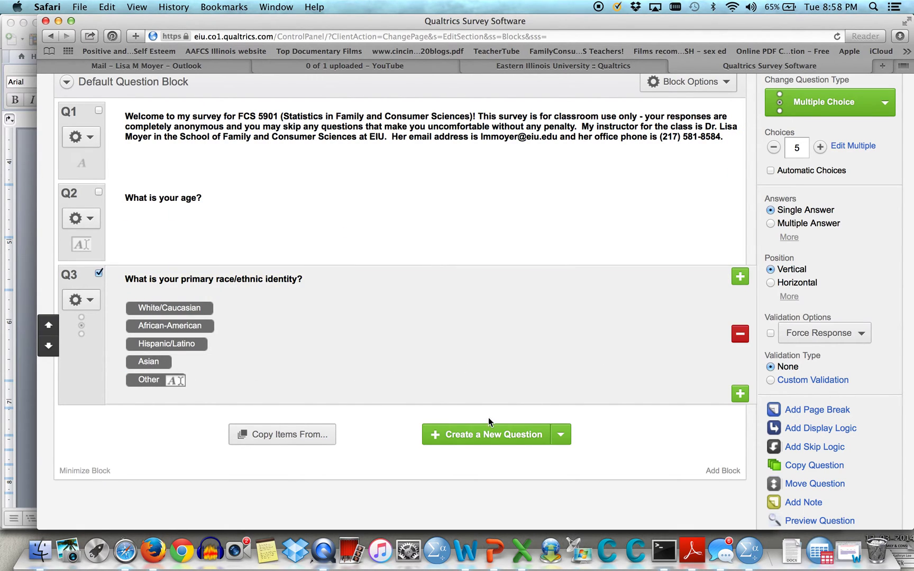
pyautogui.click(561, 435)
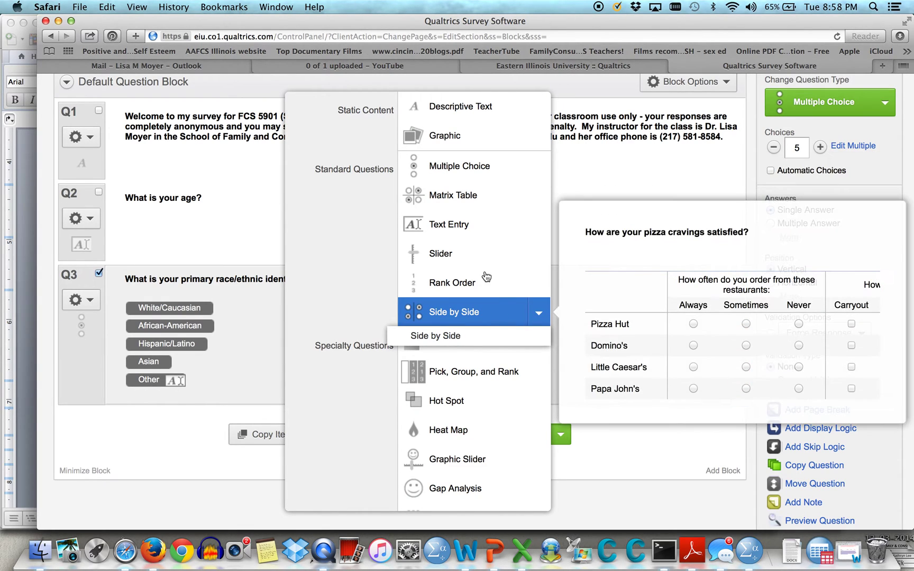
# Step: Add slider question Q4 asking how happy respondents are now, 0–100 with 100 MOST HAPPY
pyautogui.click(451, 258)
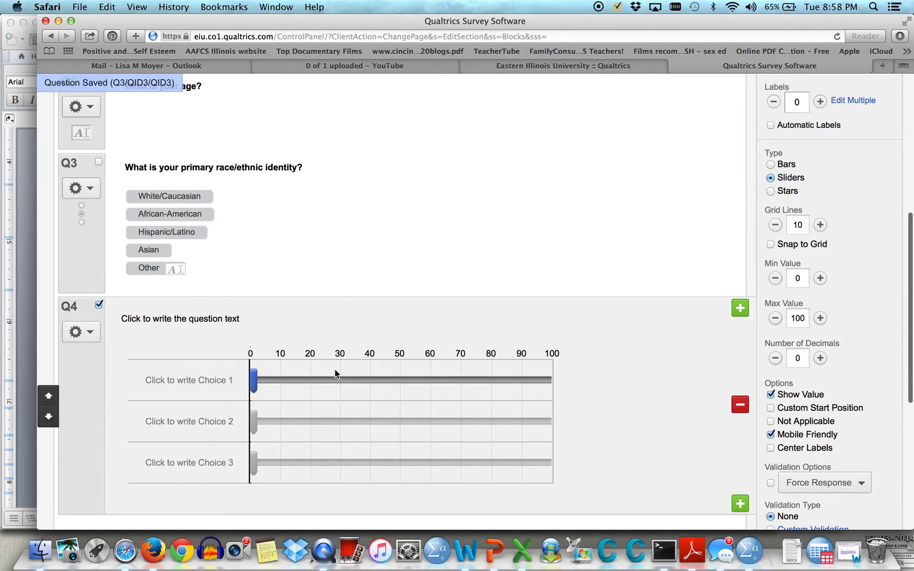
pyautogui.click(254, 321)
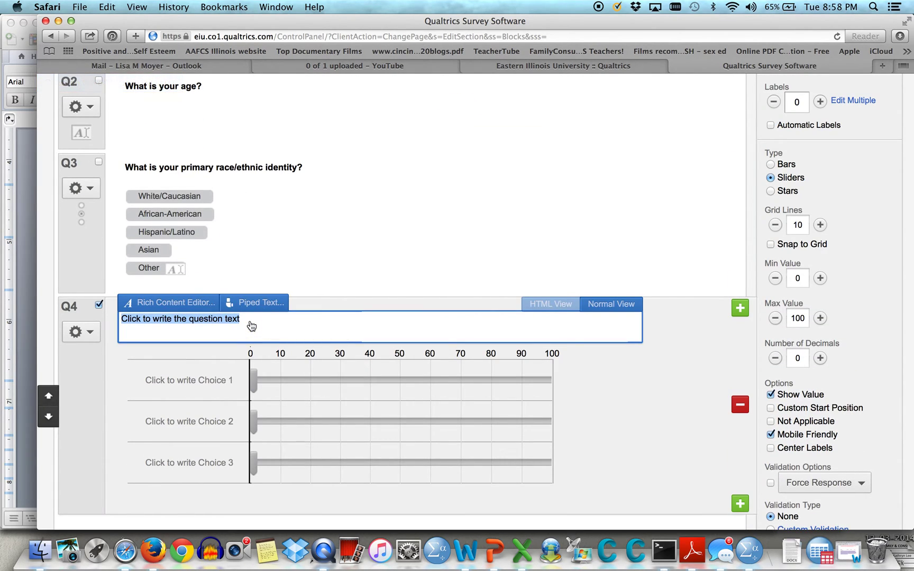
pyautogui.write('On ')
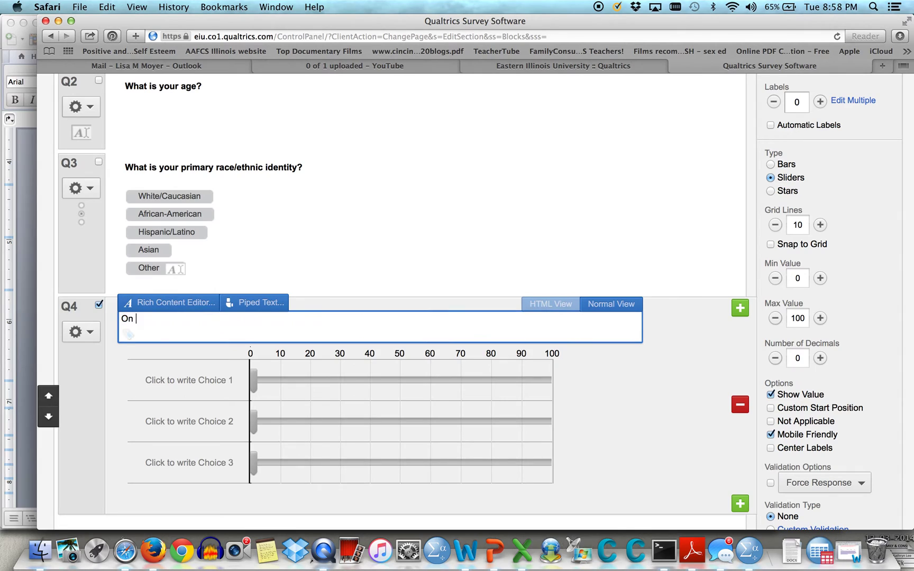
pyautogui.write('a scale from 0 to 100, with 100 reprs')
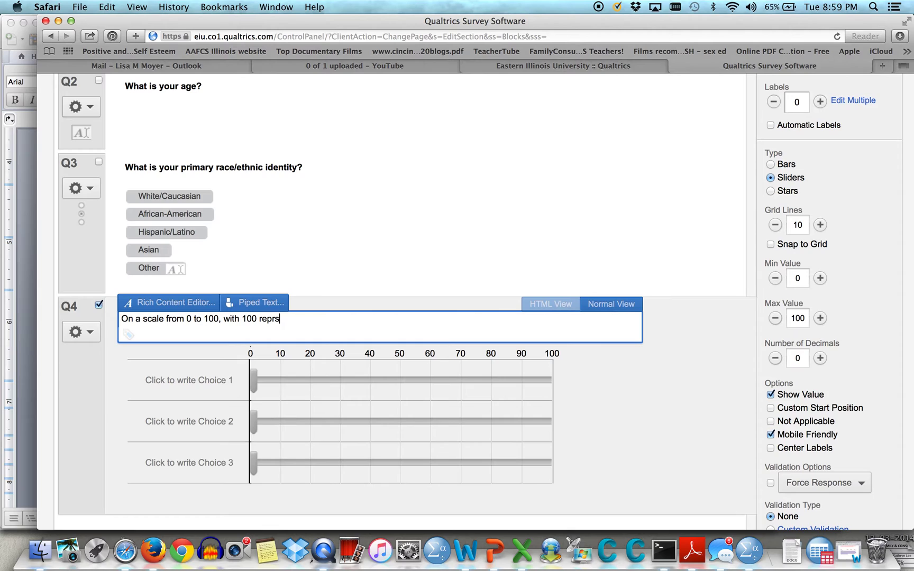
pyautogui.write('the MOST HAPPY')
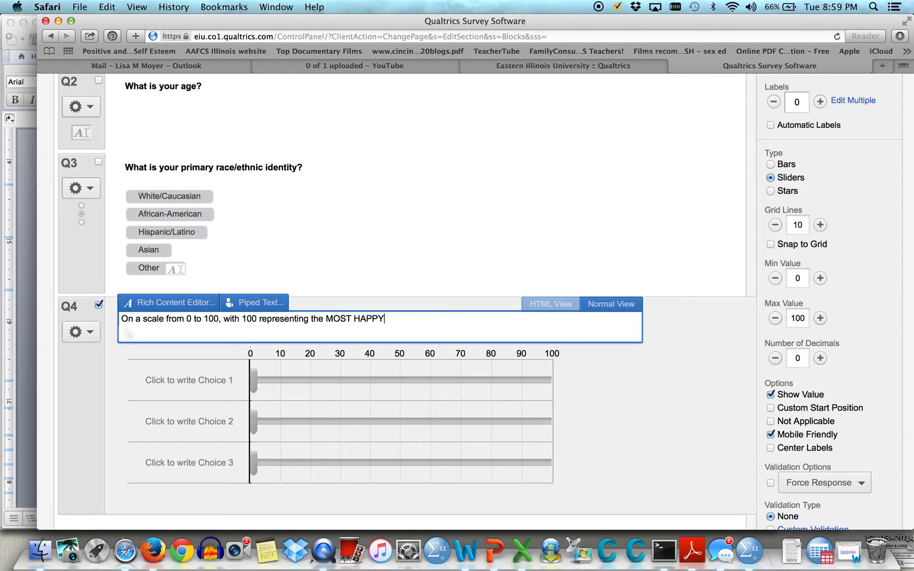
pyautogui.write(', how happy would you say you are ')
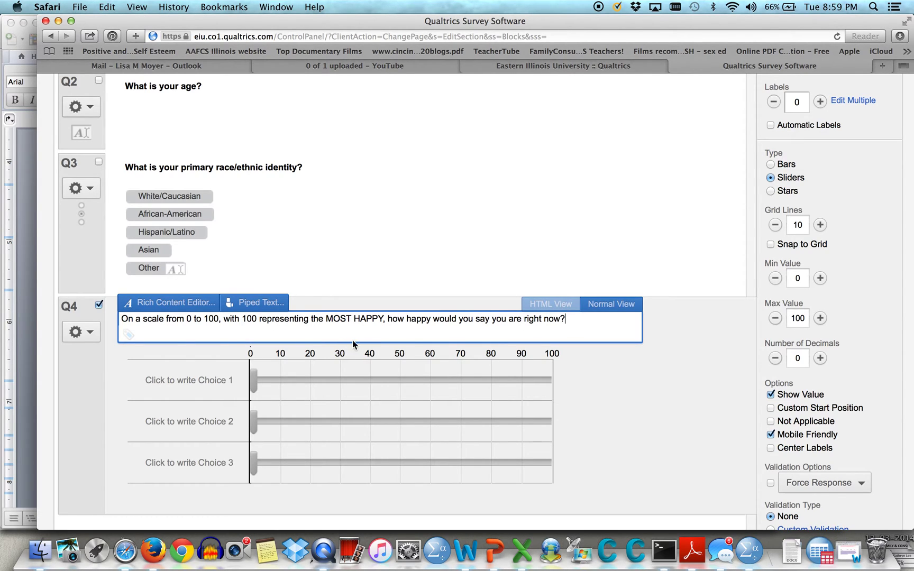
pyautogui.write('right now?')
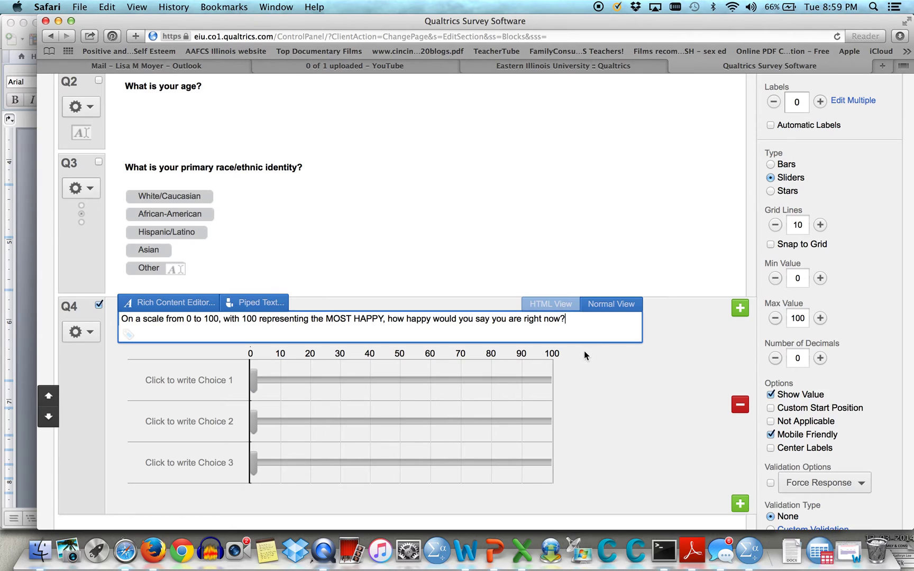
pyautogui.press('Return')
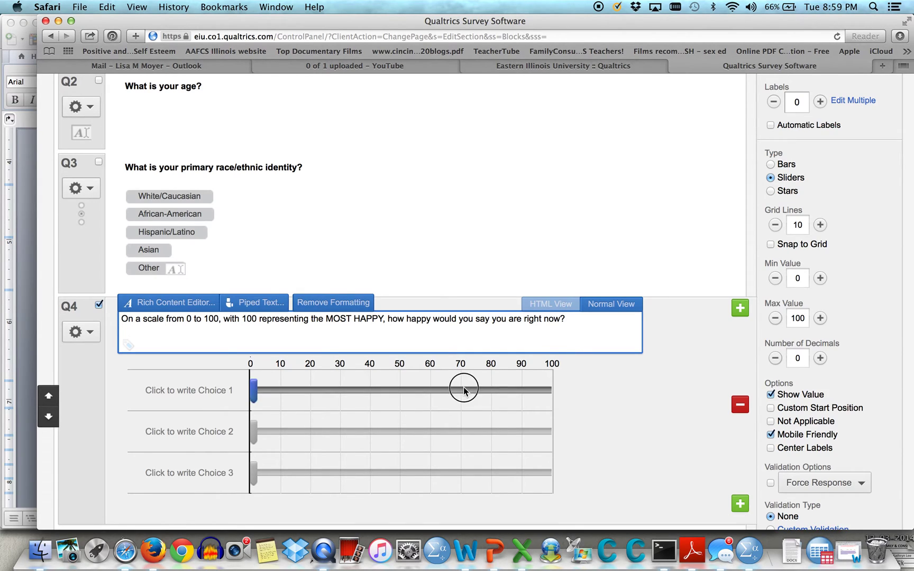
# Step: Start Q4's slider at 72, cut it to one slider, and label it 'How happy are you right now?'
pyautogui.click(464, 390)
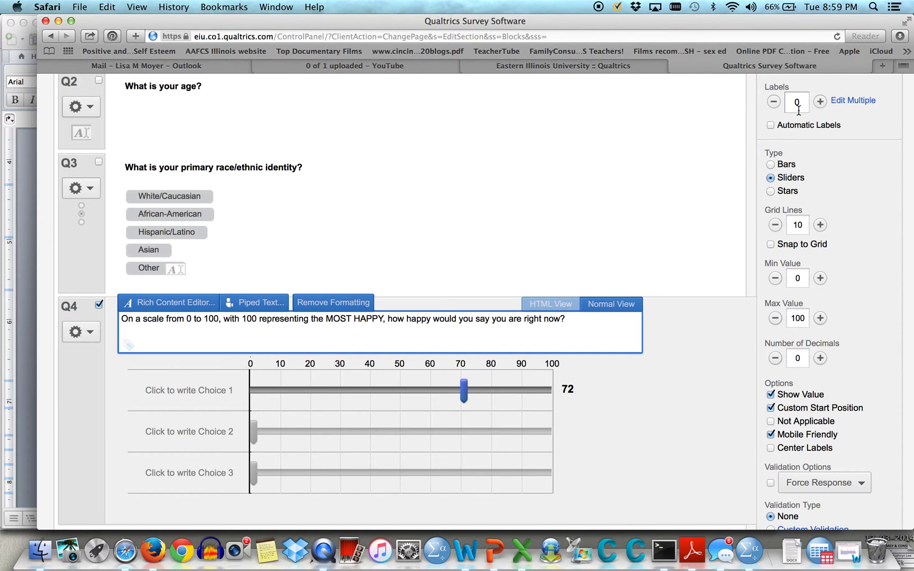
pyautogui.scroll(3, 860, 162)
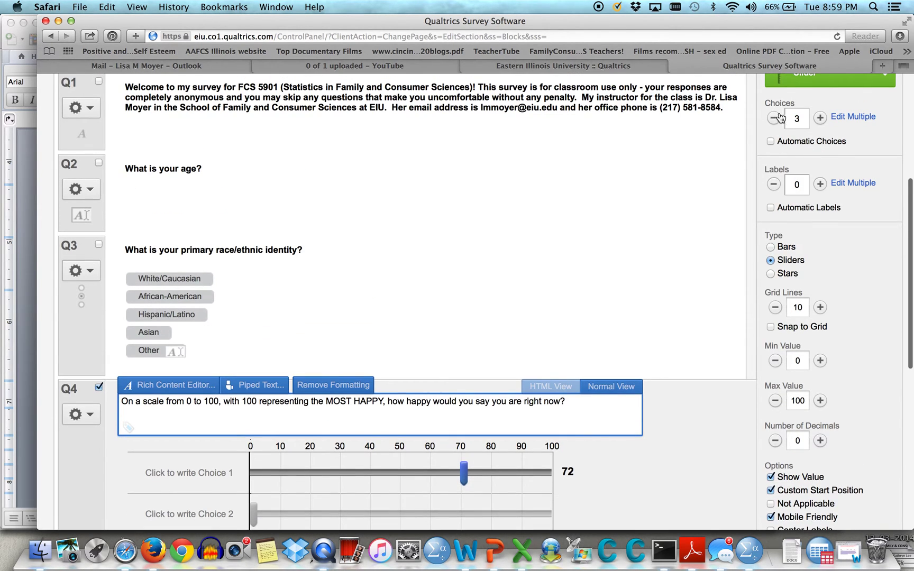
pyautogui.click(775, 118)
pyautogui.click(774, 119)
pyautogui.click(774, 118)
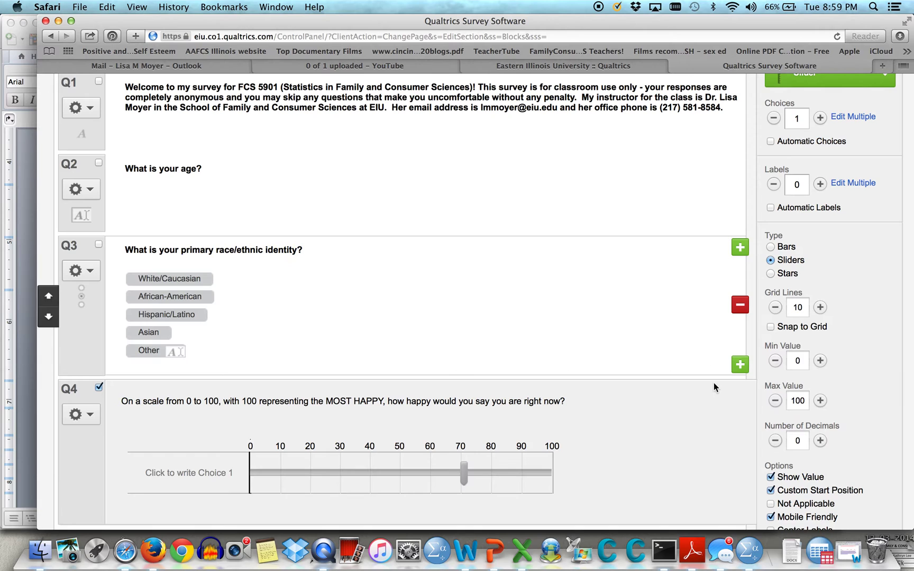
pyautogui.scroll(-3, 682, 432)
pyautogui.scroll(-2, 682, 432)
pyautogui.click(170, 403)
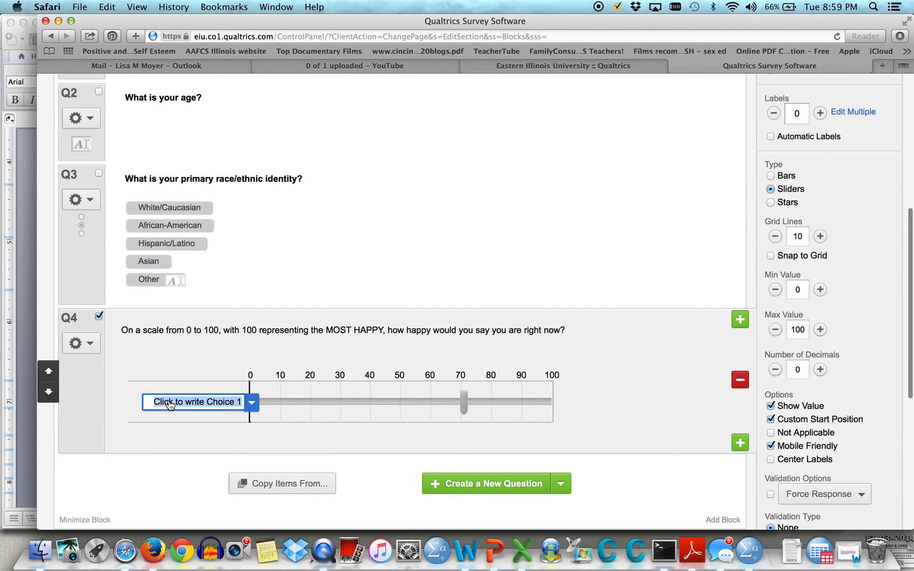
pyautogui.write('How happy')
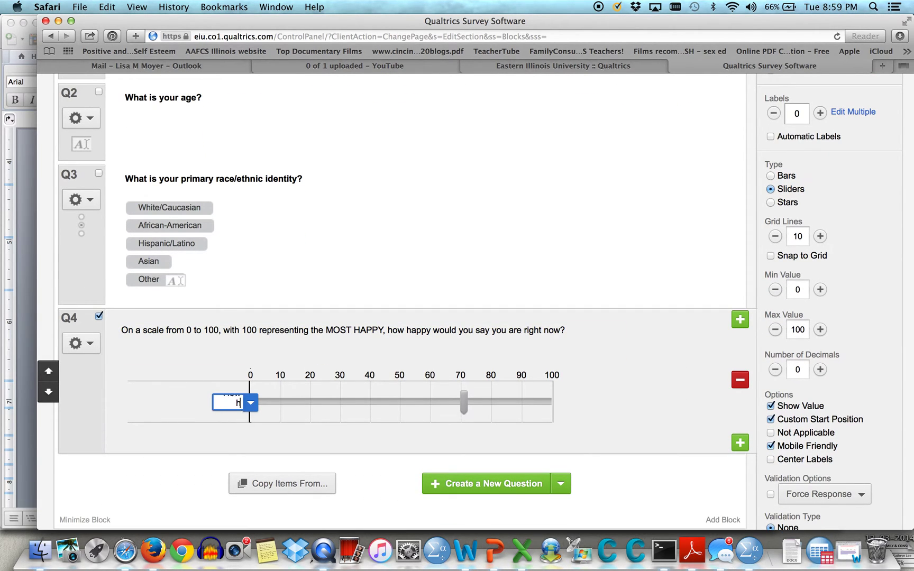
pyautogui.write(' are you')
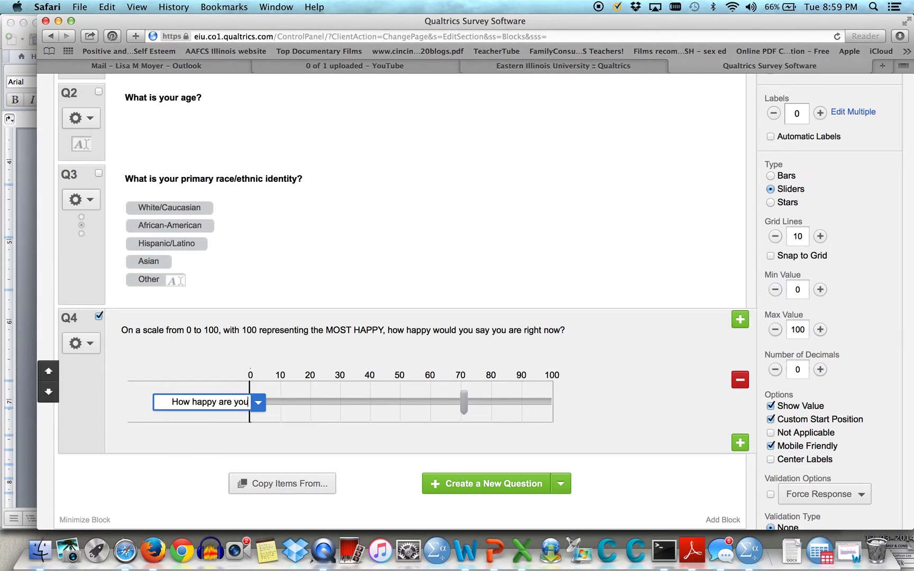
pyautogui.write(' right now?')
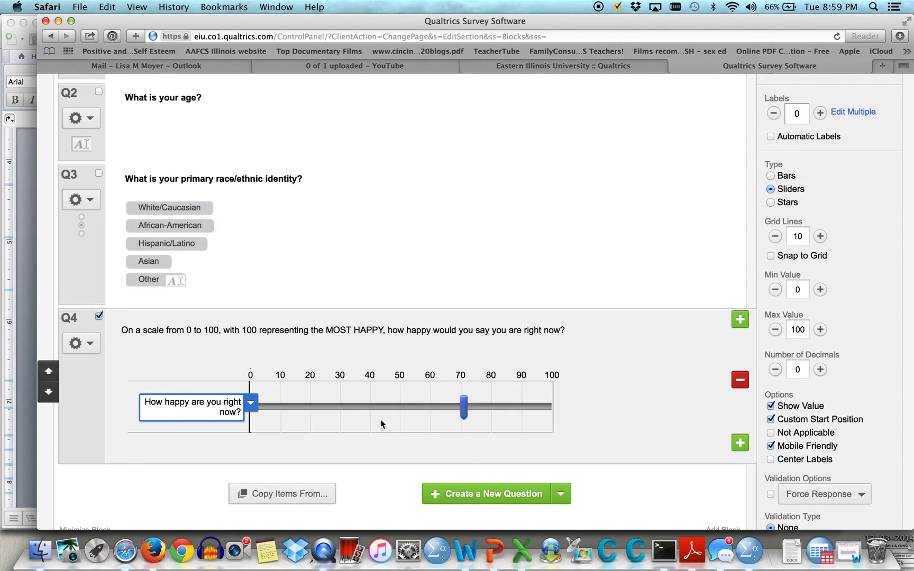
pyautogui.click(727, 424)
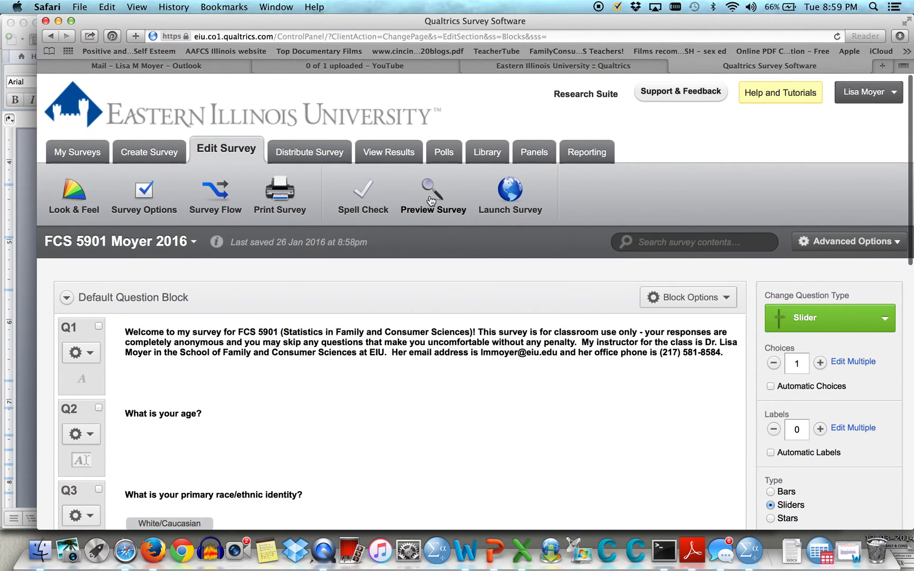
pyautogui.click(431, 200)
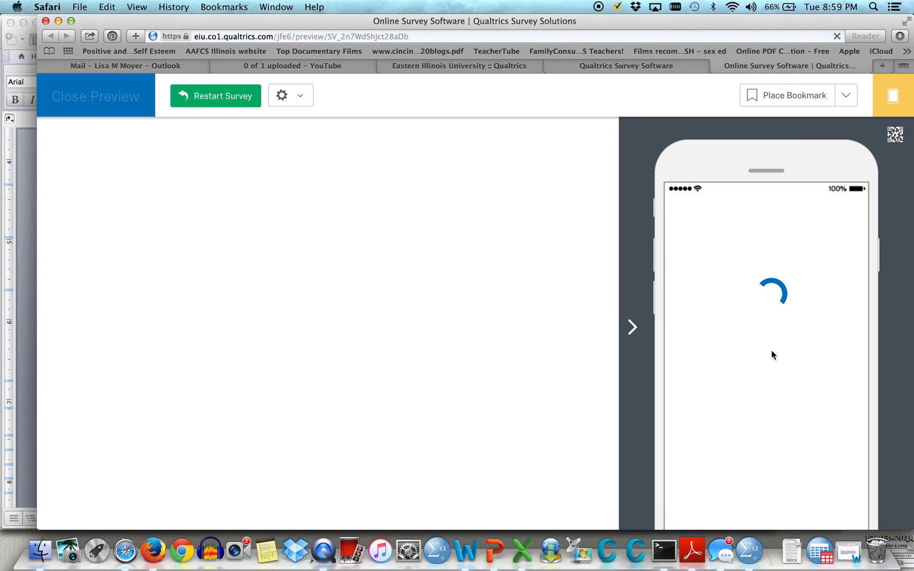
pyautogui.scroll(-5, 512, 323)
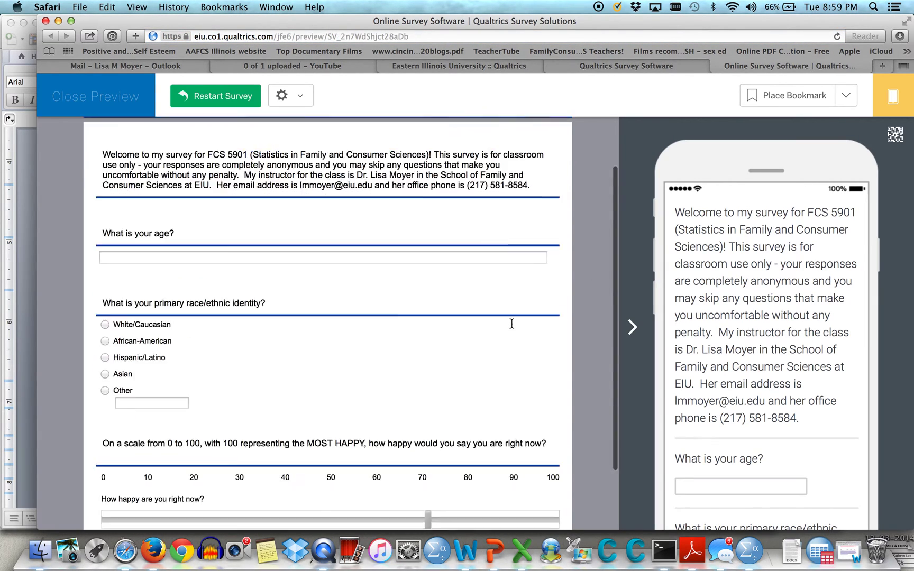
pyautogui.scroll(5, 512, 322)
pyautogui.scroll(-4, 512, 323)
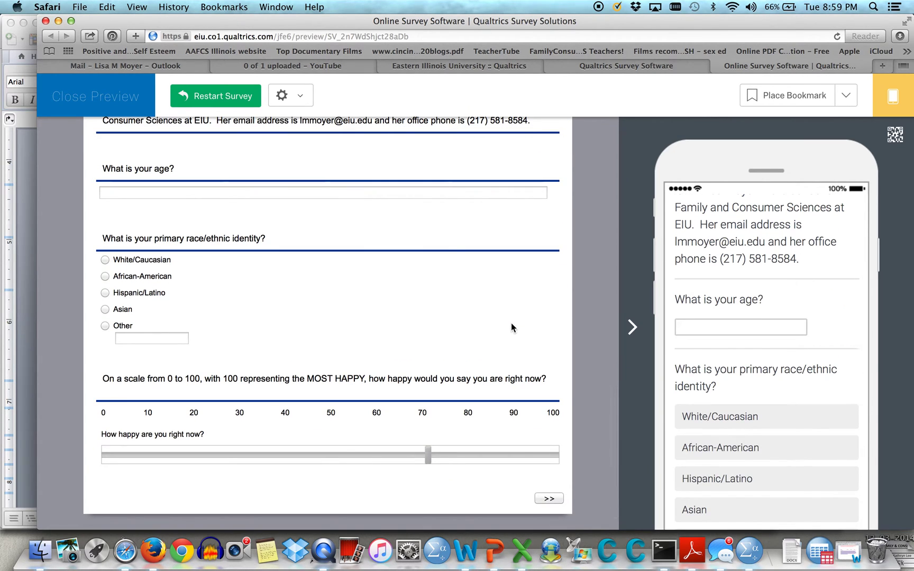
pyautogui.scroll(3, 512, 327)
pyautogui.scroll(2, 511, 324)
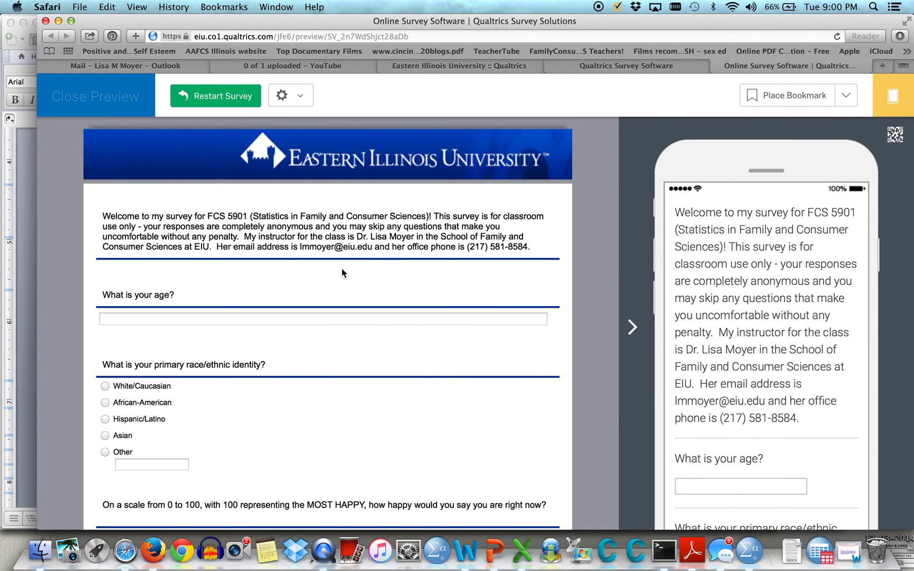
pyautogui.scroll(-2, 326, 289)
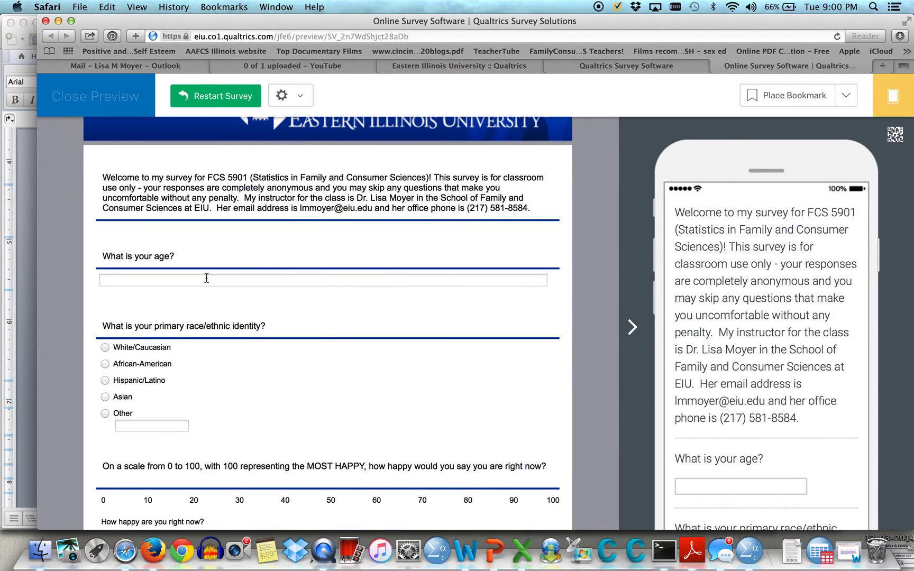
pyautogui.scroll(-3, 225, 300)
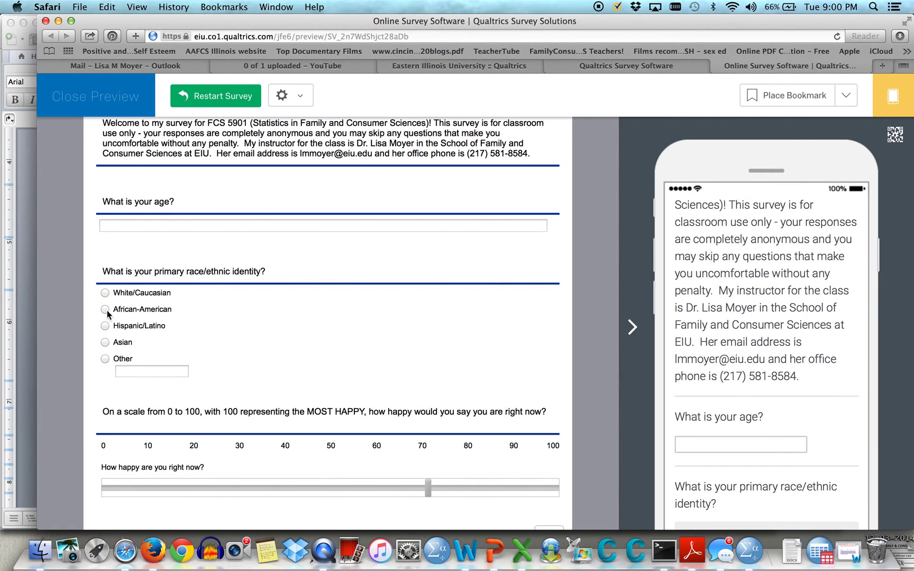
pyautogui.scroll(-3, 337, 286)
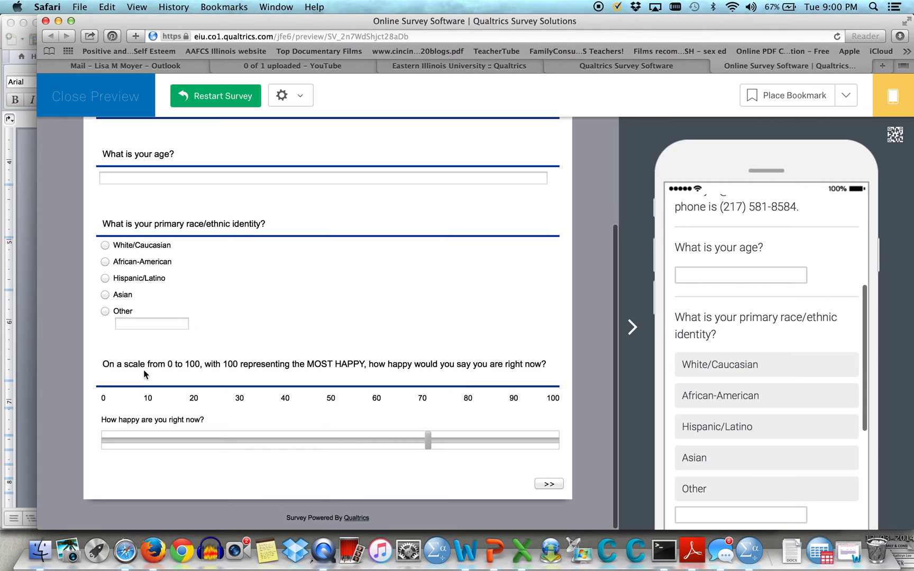
pyautogui.click(429, 440)
pyautogui.moveTo(429, 440); pyautogui.dragTo(242, 439)
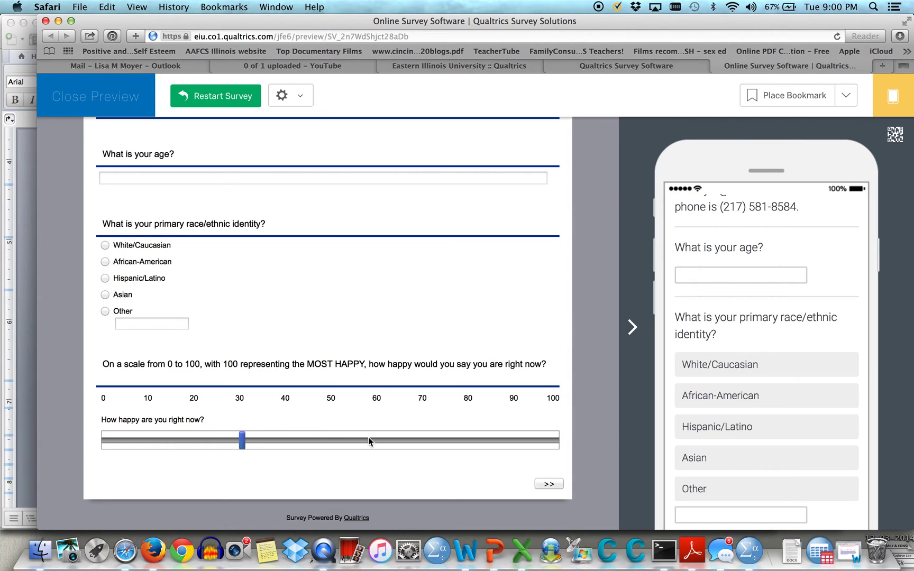
pyautogui.scroll(10, 519, 259)
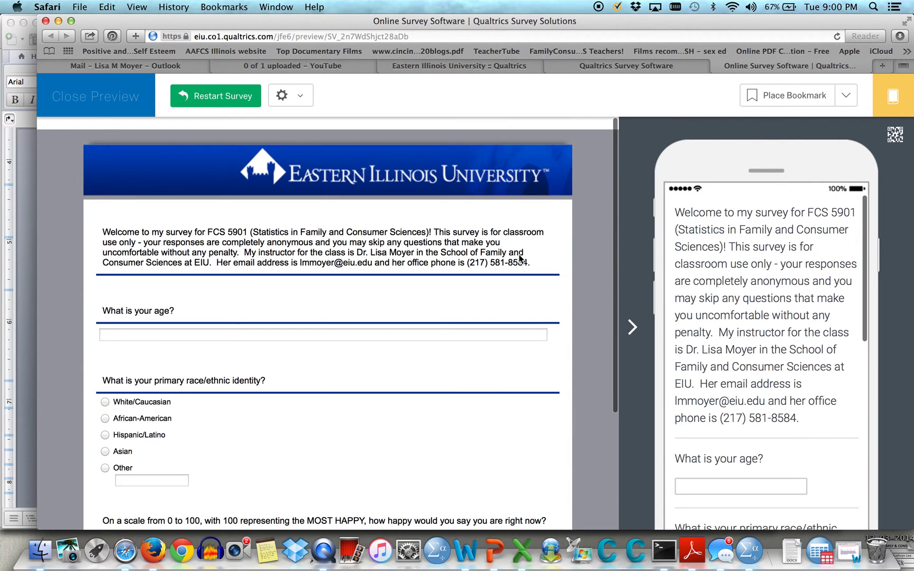
# Step: Add Q5 asking 'What is your gender?' with automatic Male and Female choices
pyautogui.click(717, 66)
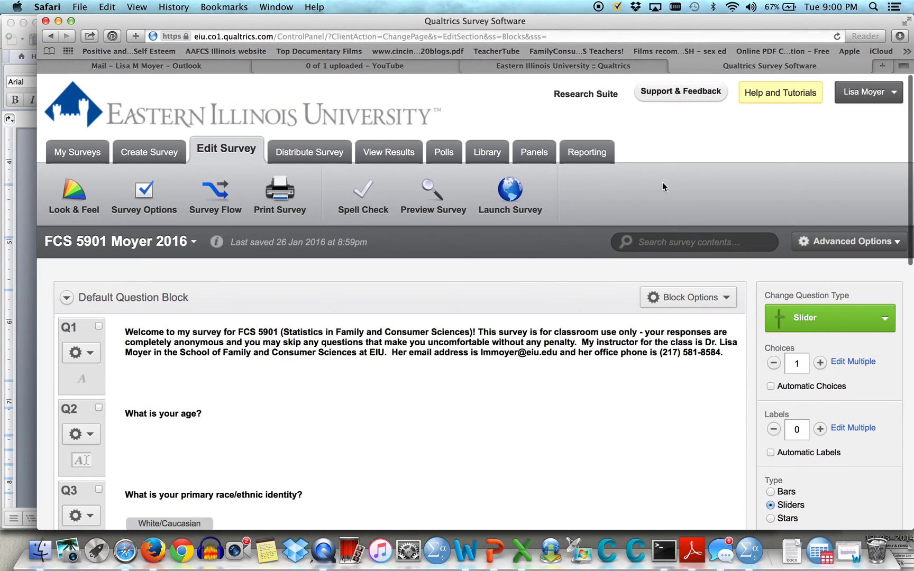
pyautogui.scroll(-5, 565, 477)
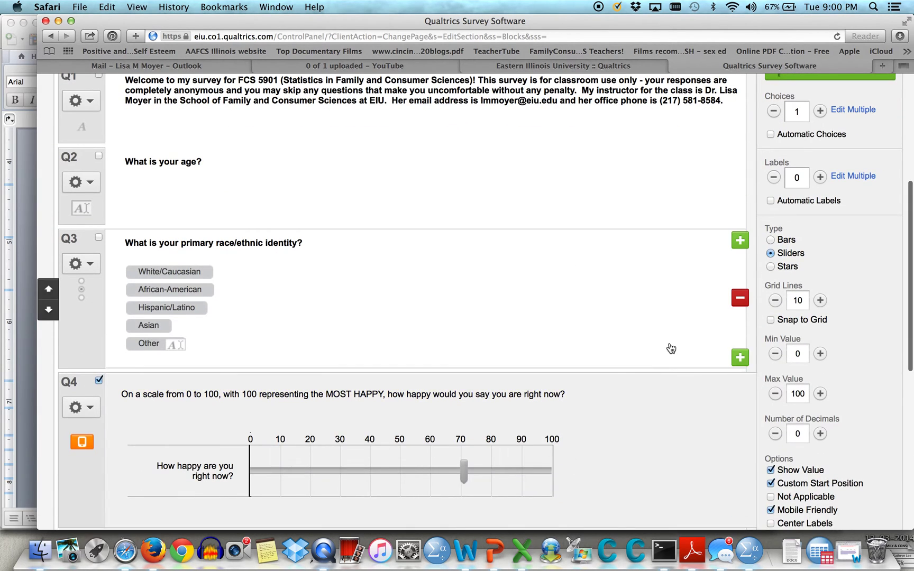
pyautogui.scroll(-5, 667, 347)
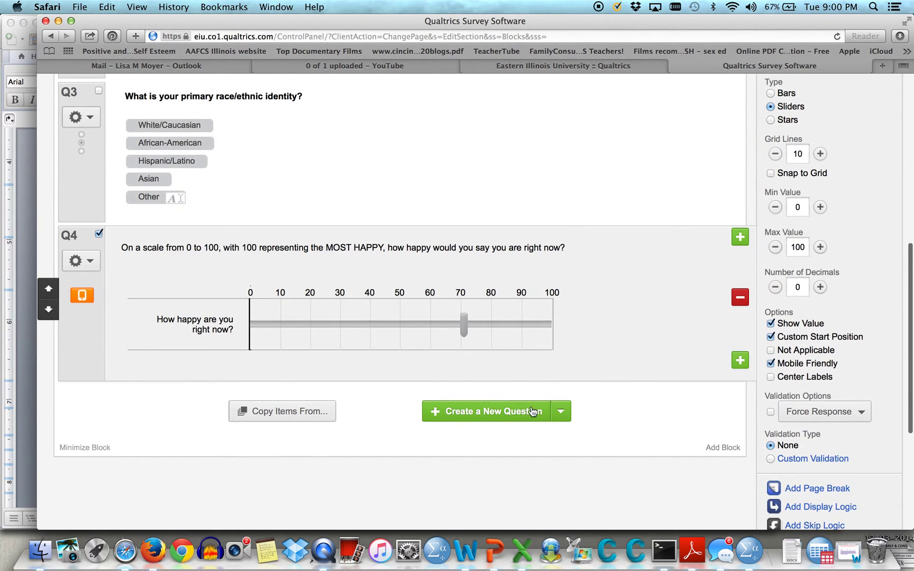
pyautogui.click(516, 411)
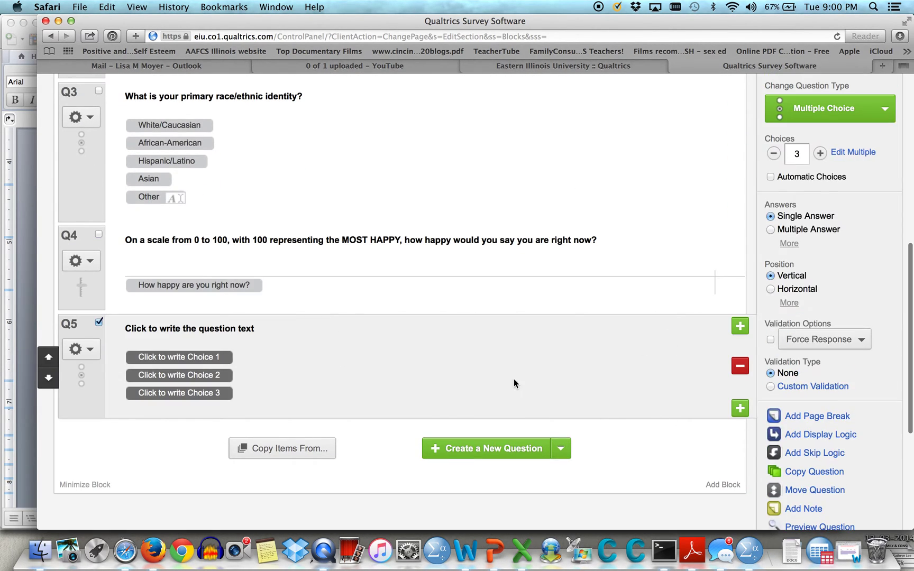
pyautogui.click(252, 329)
pyautogui.write('What is your gender')
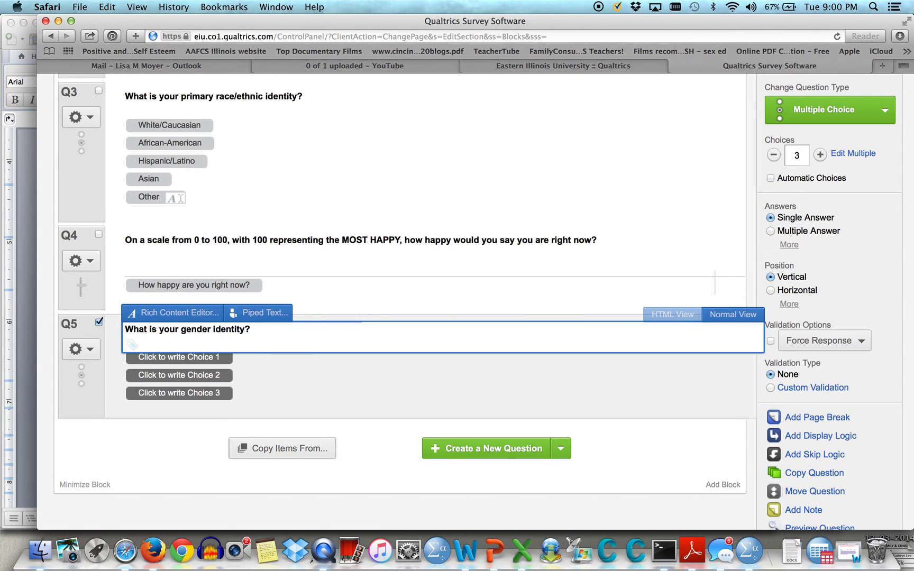
pyautogui.write(' identity?')
pyautogui.press('BackSpace')
pyautogui.press('BackSpace')
pyautogui.press('BackSpace')
pyautogui.press('BackSpace')
pyautogui.click(188, 358)
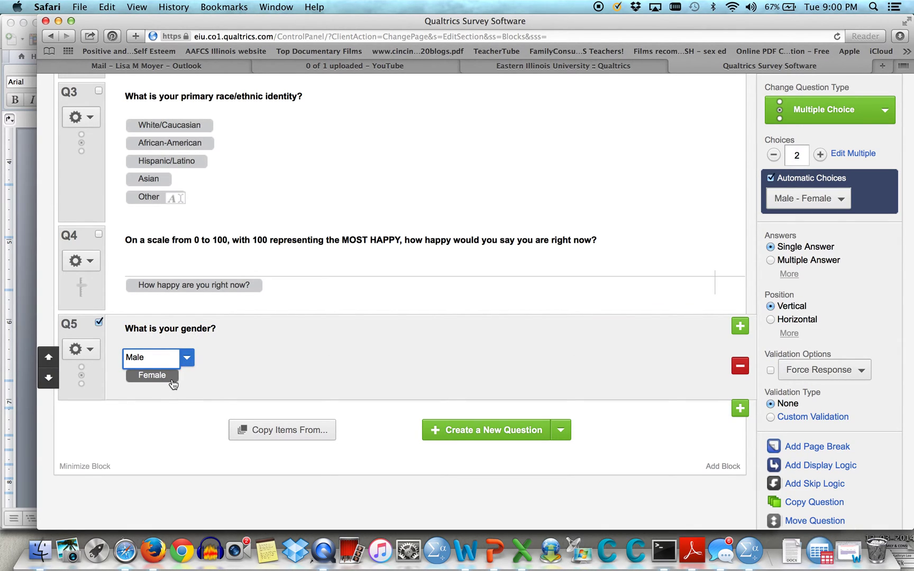
# Step: Add a third Q5 choice 'Other' that allows text entry
pyautogui.scroll(4, 841, 122)
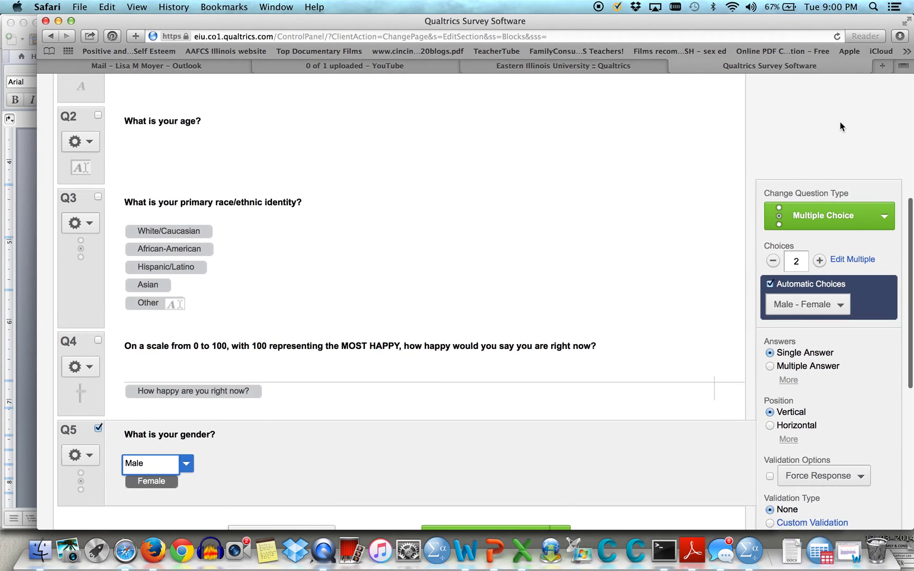
pyautogui.scroll(-3, 840, 122)
pyautogui.click(820, 191)
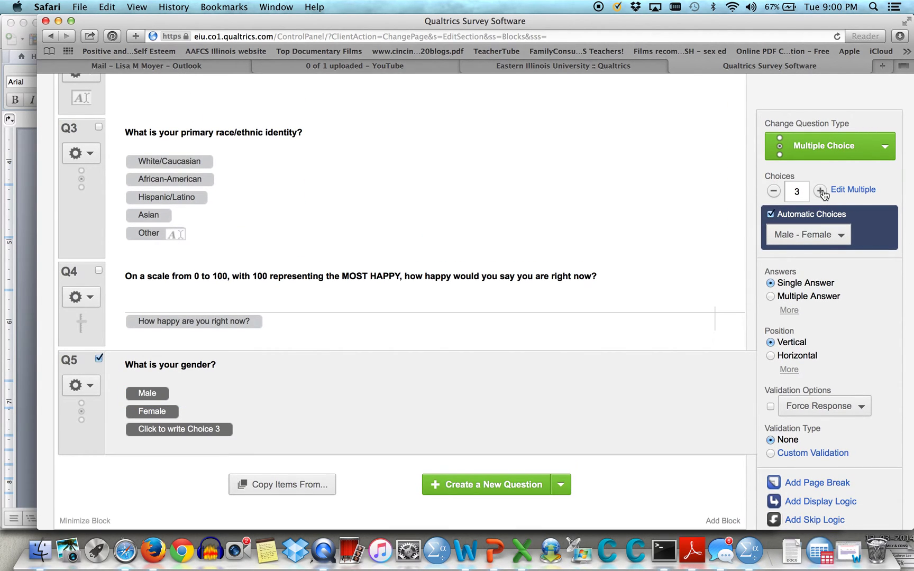
pyautogui.click(182, 435)
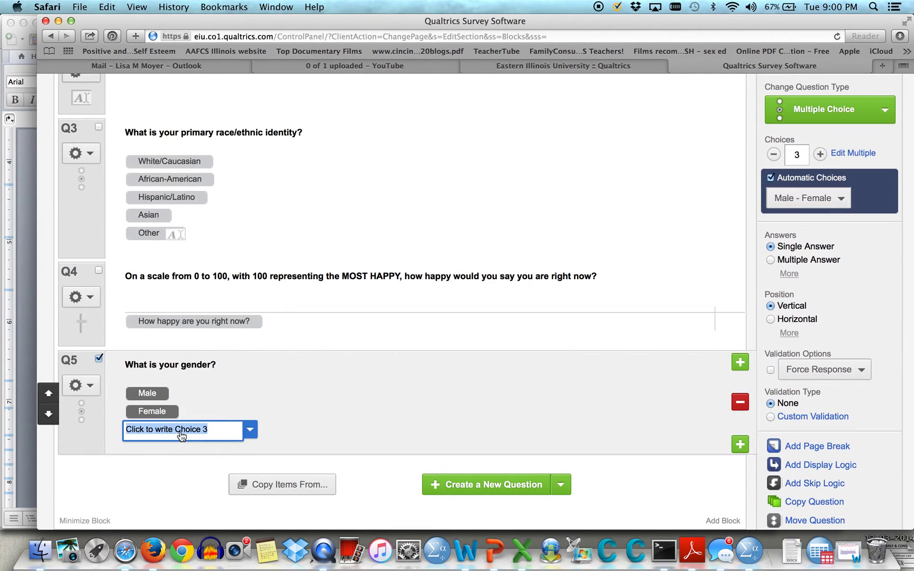
pyautogui.write('Other')
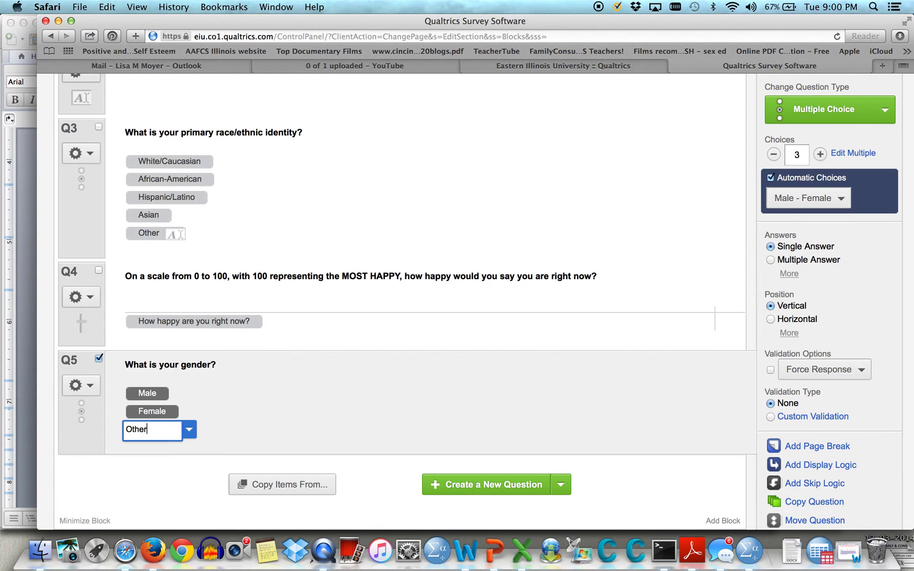
pyautogui.click(189, 429)
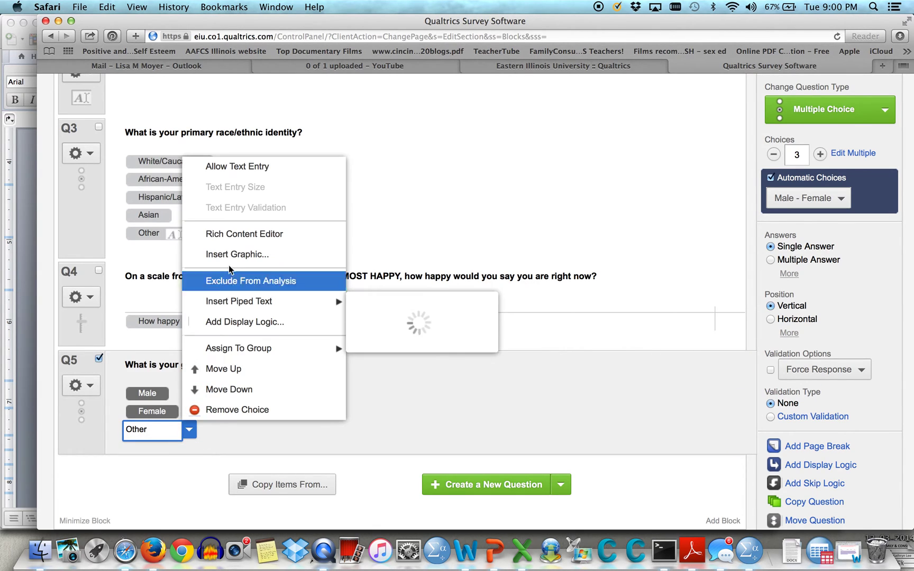
pyautogui.click(237, 167)
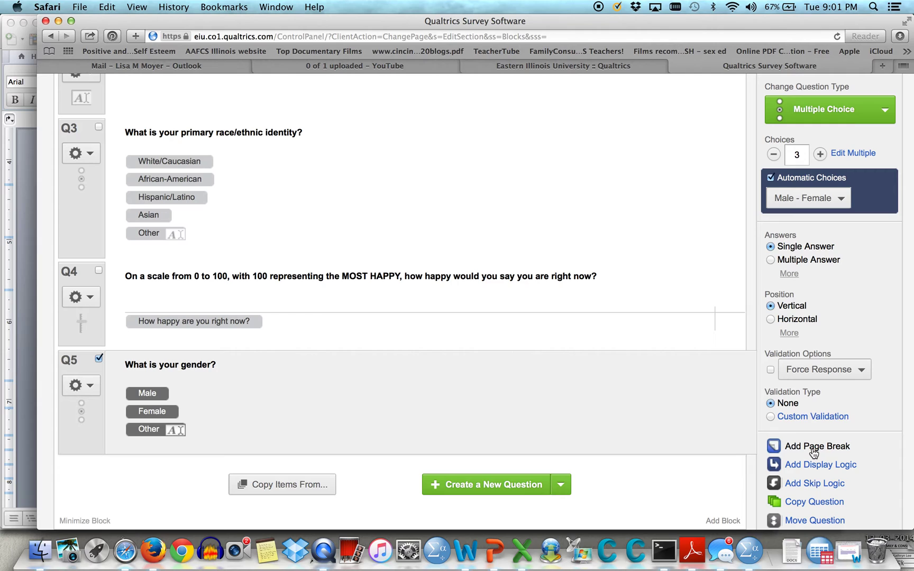
# Step: Insert page breaks after Q5 and after the Q1 welcome message
pyautogui.click(813, 451)
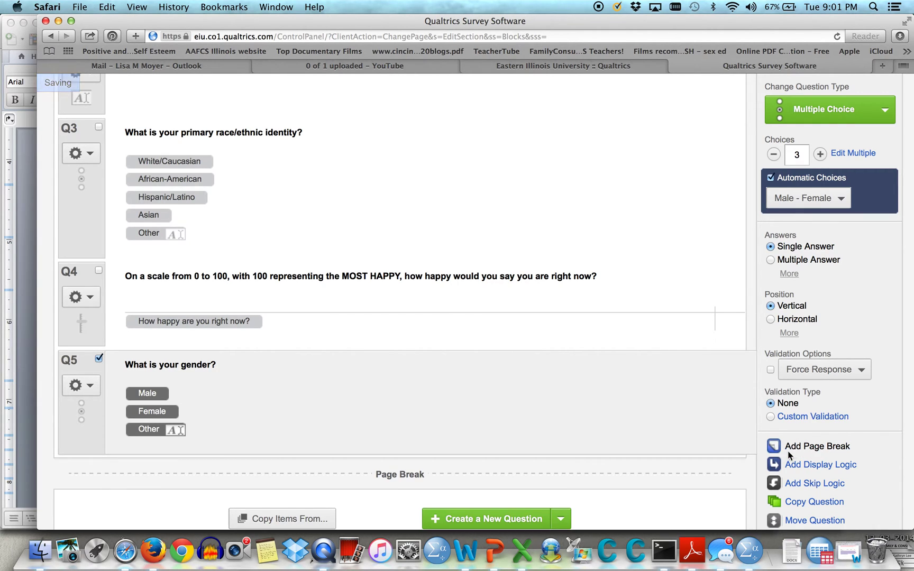
pyautogui.moveTo(383, 478)
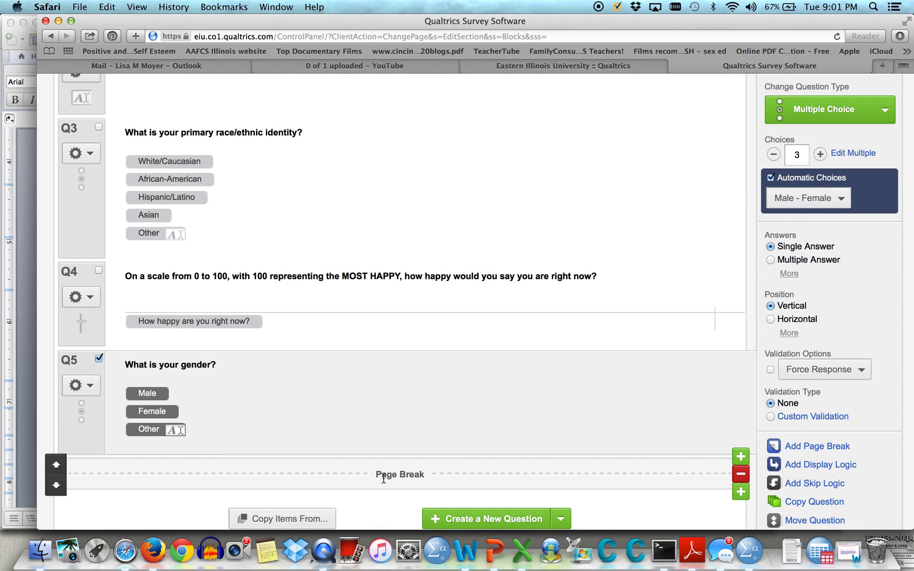
pyautogui.scroll(5, 492, 381)
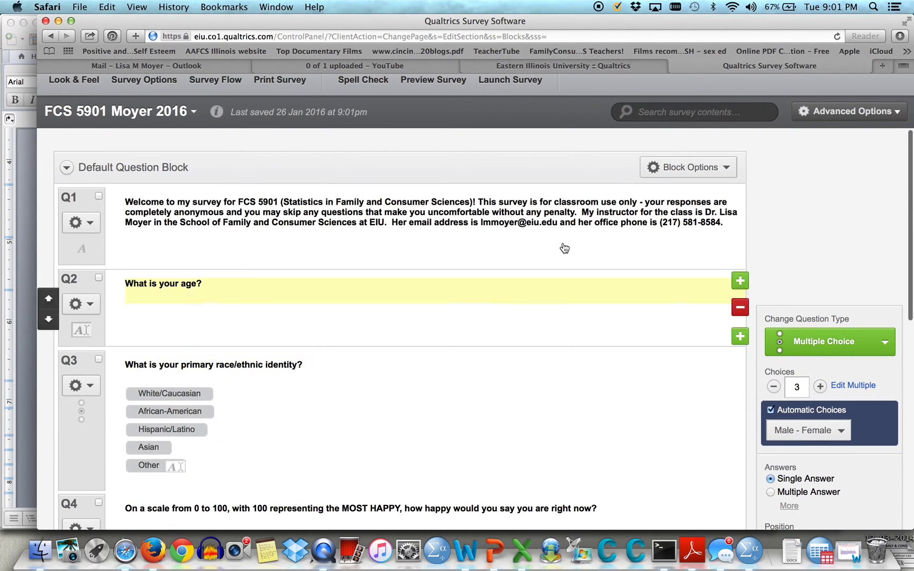
pyautogui.click(673, 246)
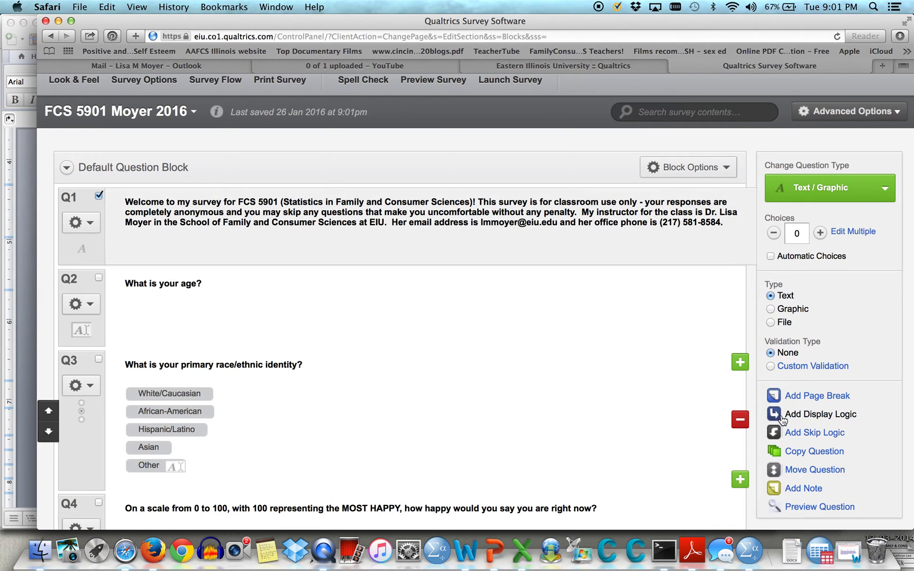
pyautogui.click(816, 401)
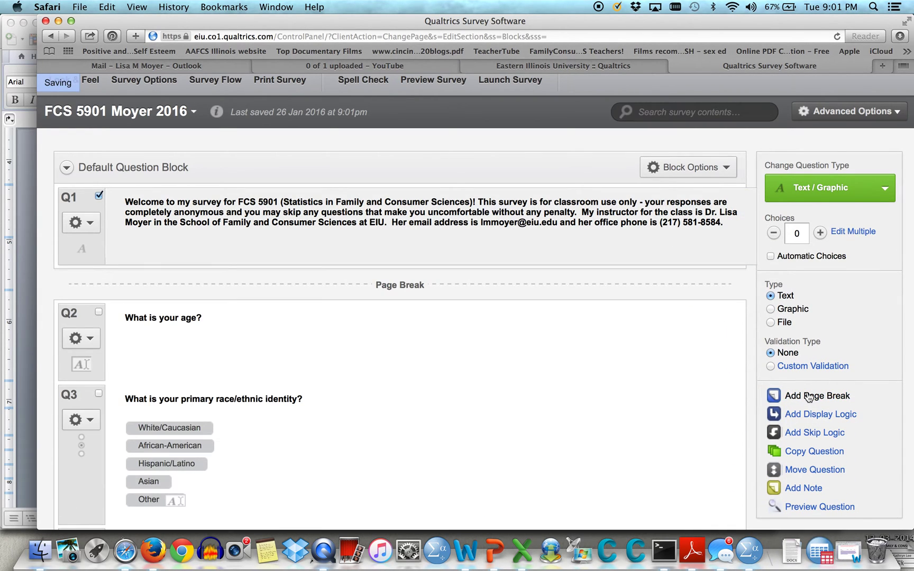
pyautogui.scroll(3, 553, 184)
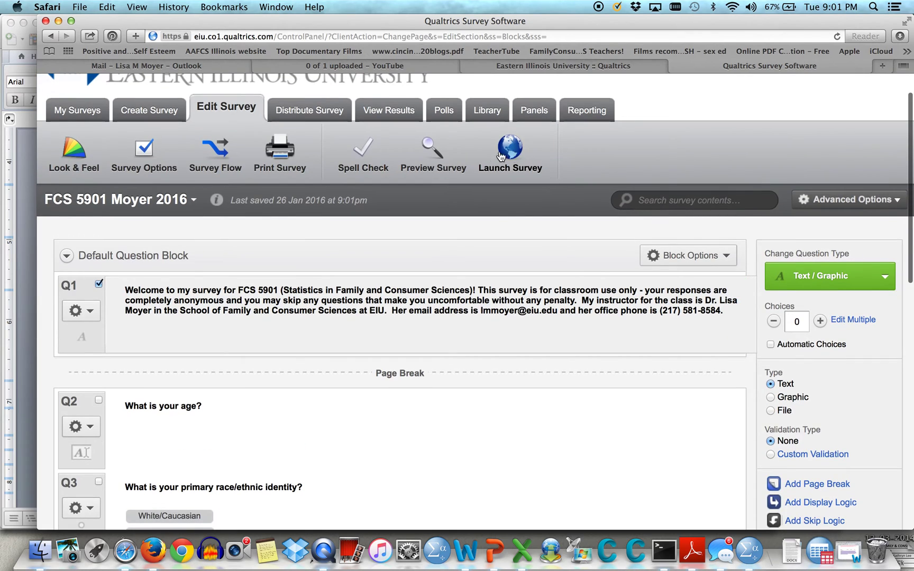
pyautogui.click(439, 148)
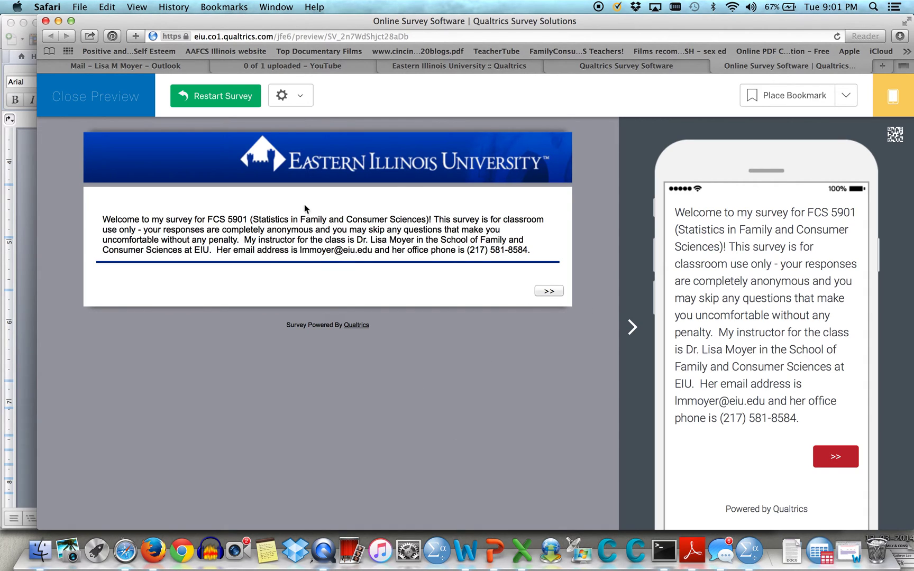
pyautogui.click(547, 294)
pyautogui.scroll(-5, 516, 370)
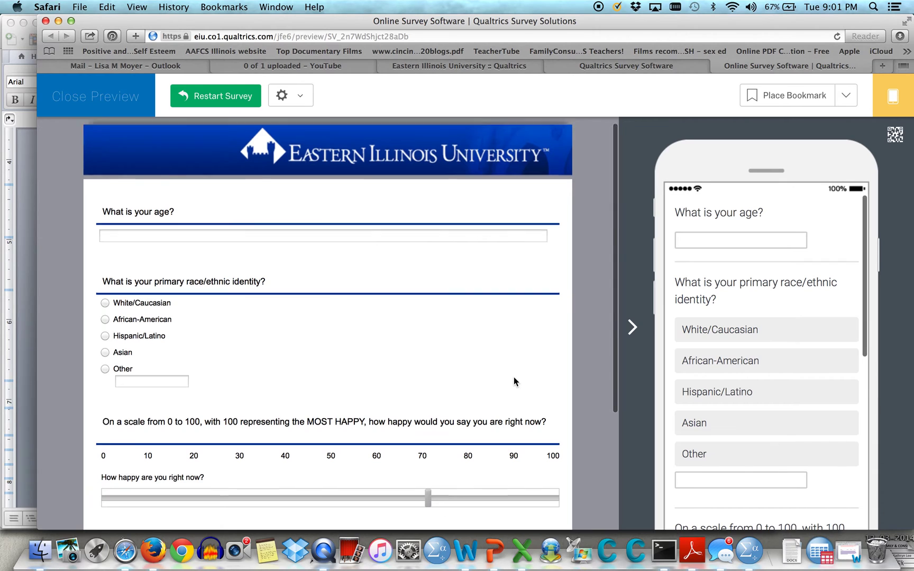
pyautogui.scroll(2, 513, 376)
pyautogui.scroll(5, 514, 376)
pyautogui.scroll(-4, 514, 376)
pyautogui.scroll(-3, 514, 376)
pyautogui.scroll(3, 551, 371)
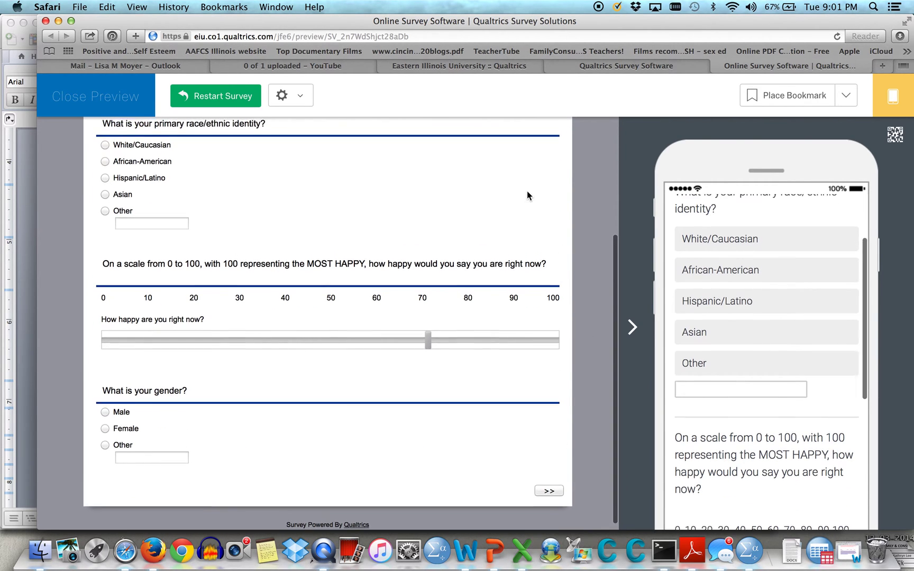
pyautogui.click(716, 66)
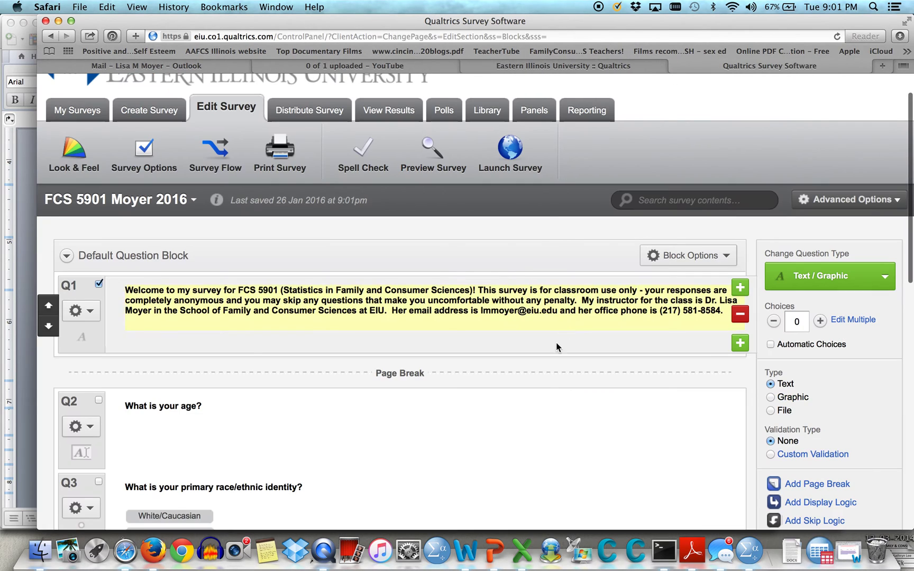
pyautogui.scroll(-10, 557, 342)
pyautogui.scroll(-3, 588, 352)
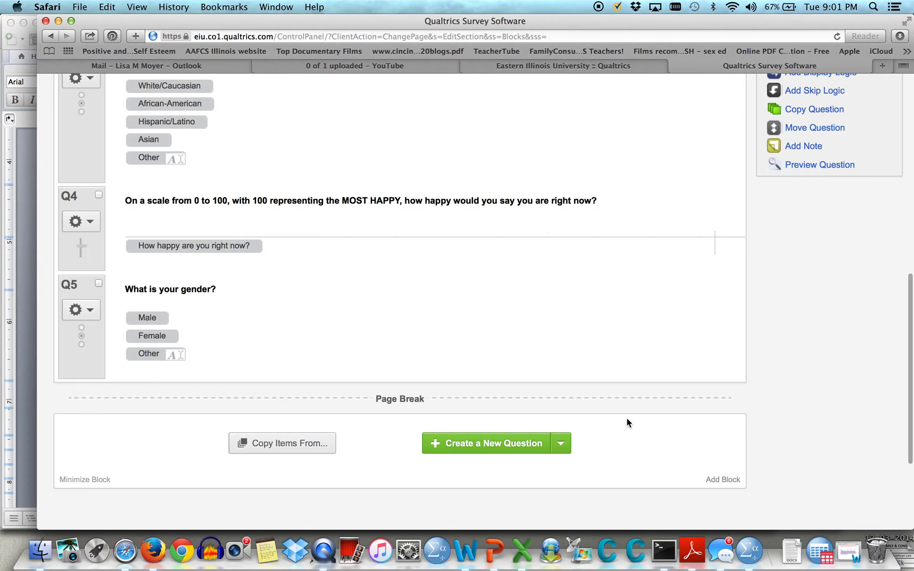
pyautogui.scroll(-5, 619, 428)
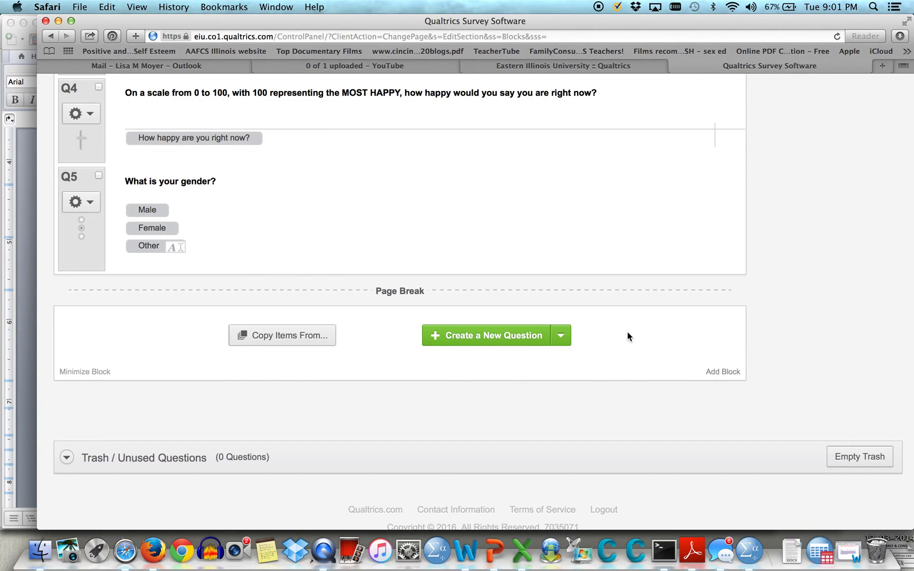
# Step: Add multiple-choice Q6 asking 'Have you ever been stopped by a police officer, and if so, how did you feel about it?'
pyautogui.click(561, 336)
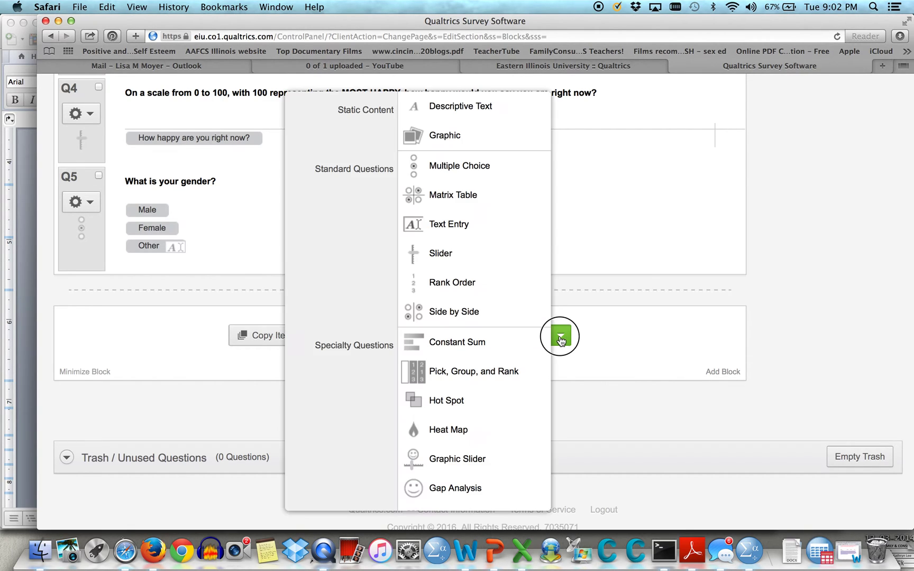
pyautogui.click(453, 174)
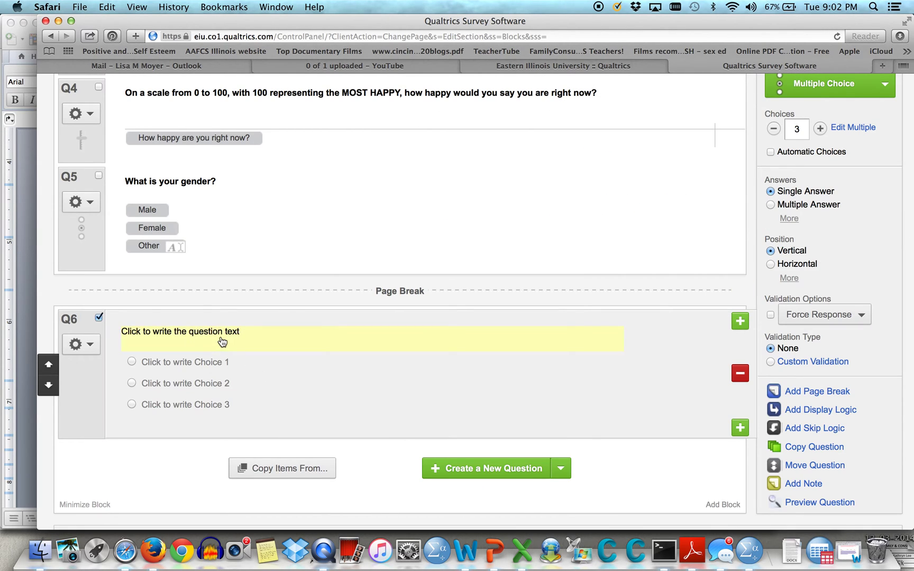
pyautogui.click(222, 342)
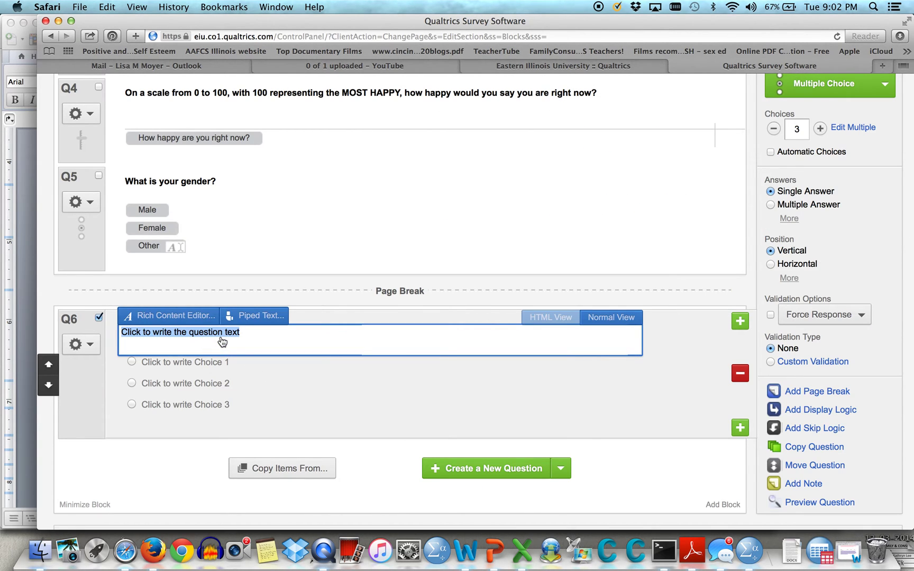
pyautogui.write('Have you ever')
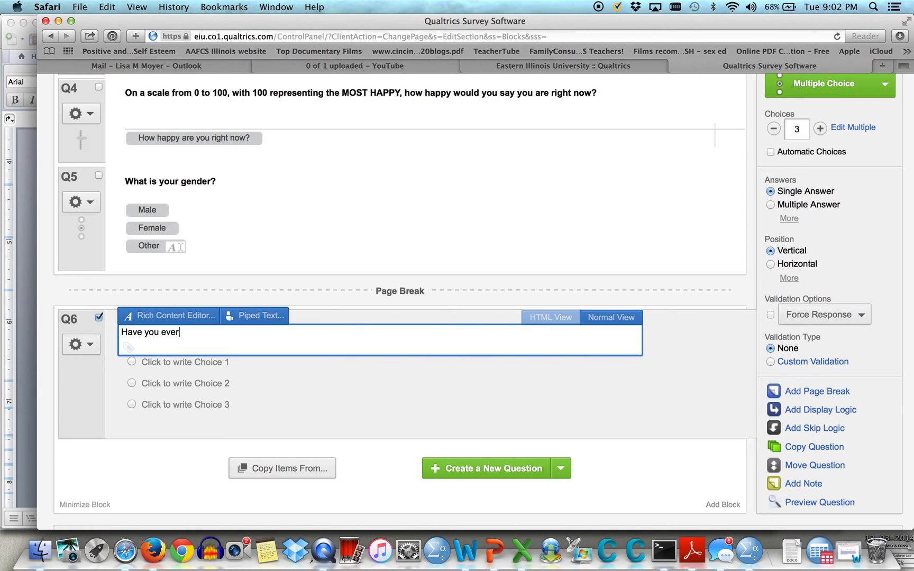
pyautogui.write(' been stopped by a police')
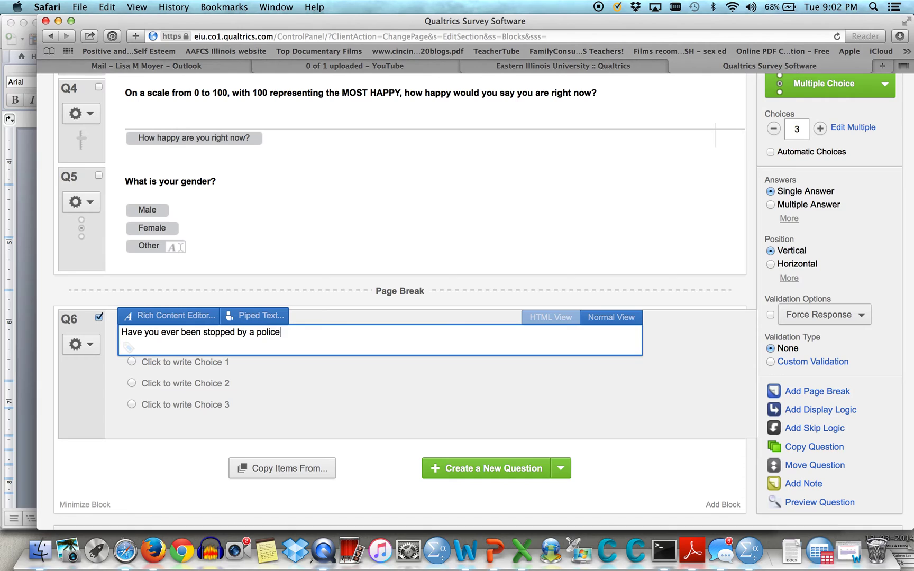
pyautogui.write(' officer, and if so, how did you feel about i')
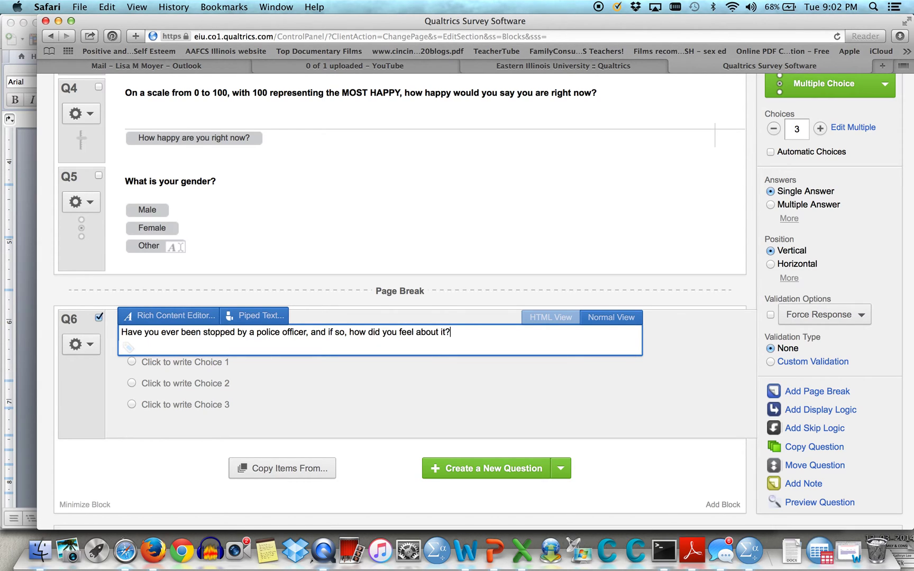
pyautogui.write('t?')
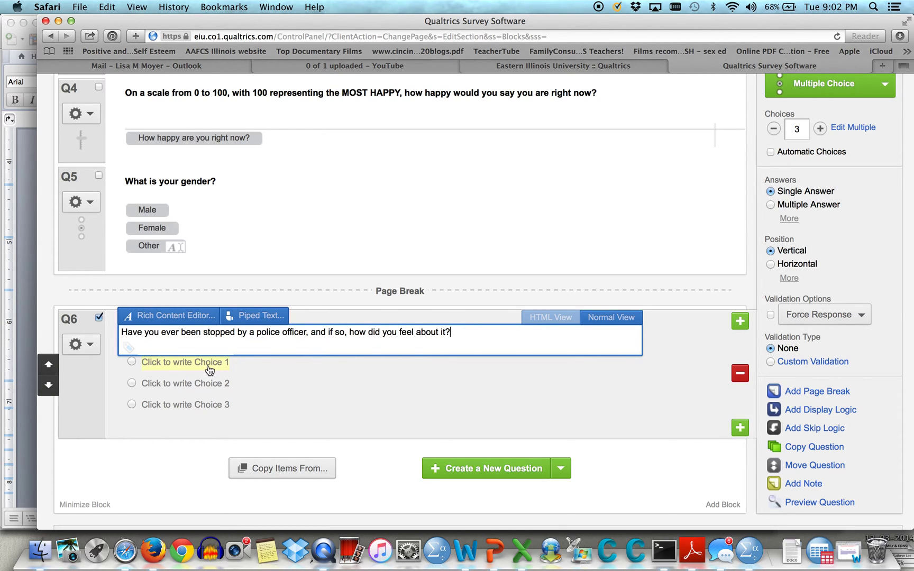
# Step: Give Q6 the choices Good, Bad and Never been stopped
pyautogui.click(182, 362)
pyautogui.write('Yes')
pyautogui.press('BackSpace')
pyautogui.press('BackSpace')
pyautogui.press('BackSpace')
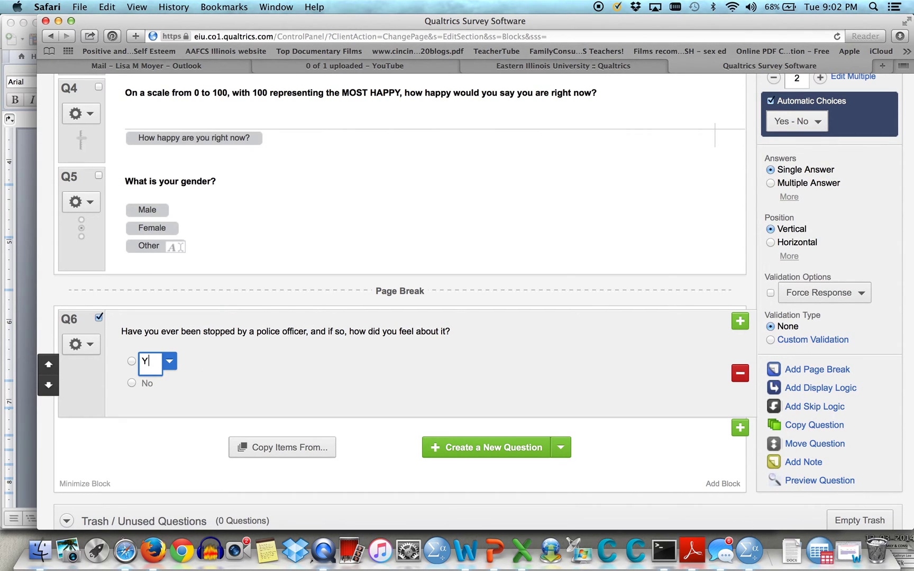
pyautogui.write('G')
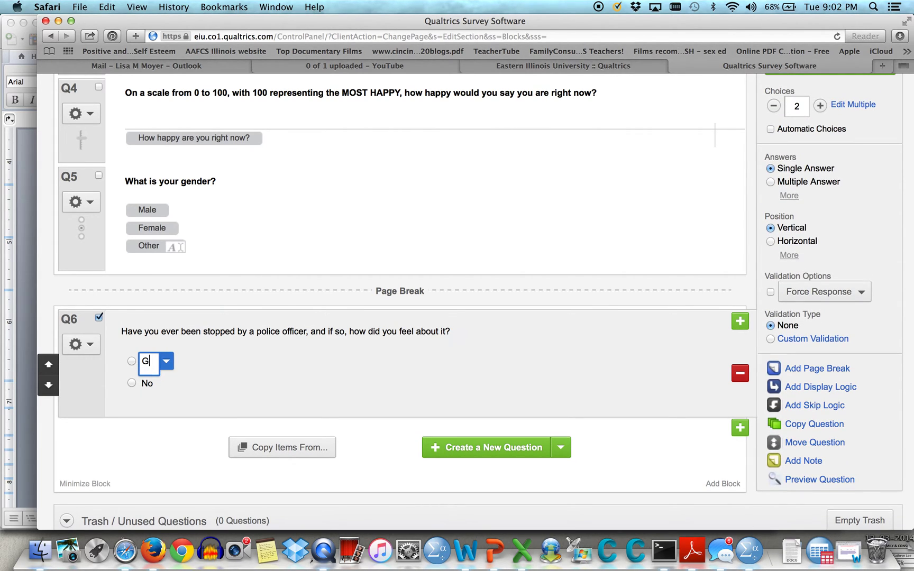
pyautogui.write('ood')
pyautogui.press('Return')
pyautogui.write('Bad')
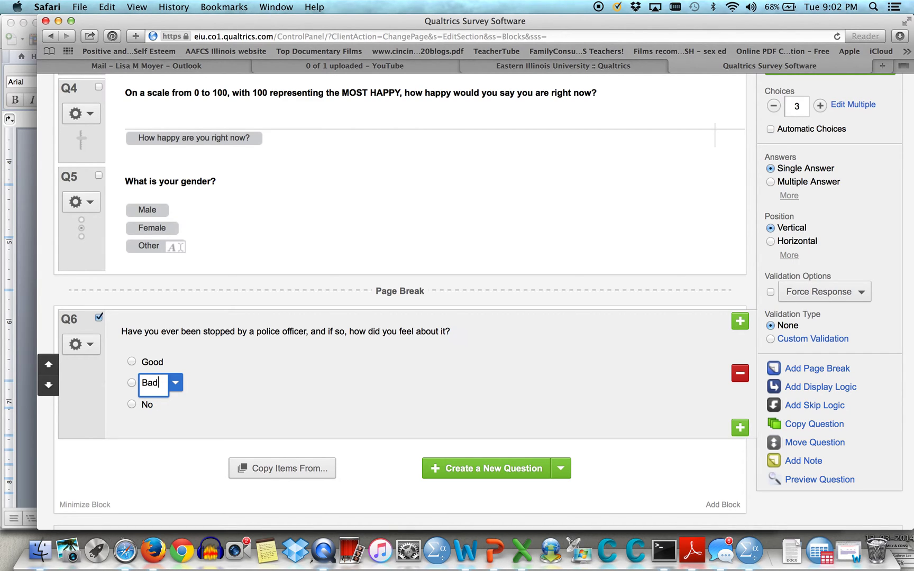
pyautogui.click(149, 405)
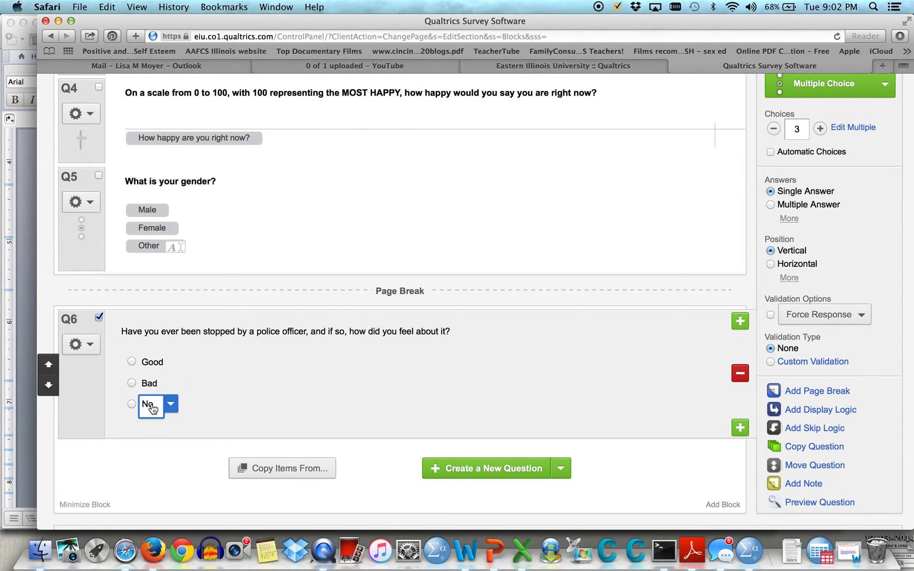
pyautogui.write('Never been ')
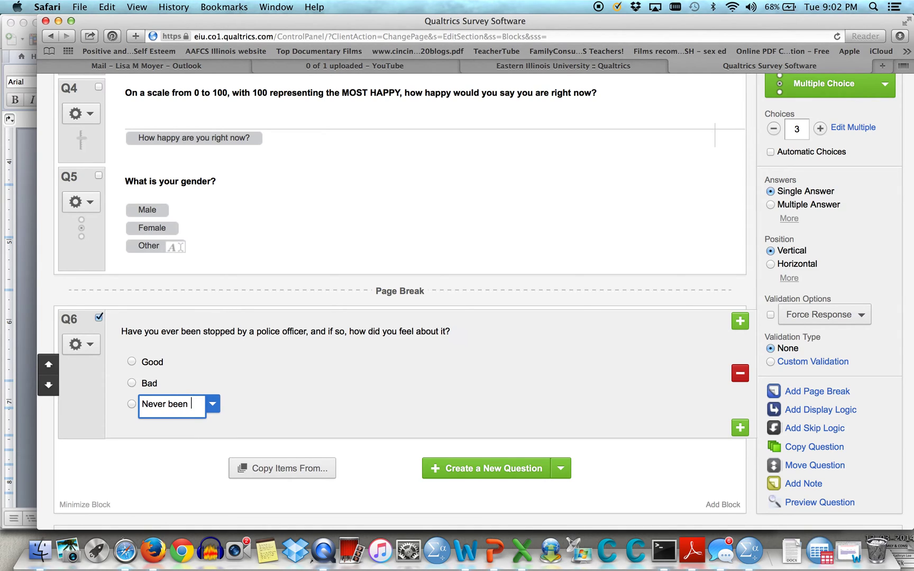
pyautogui.write('stopped')
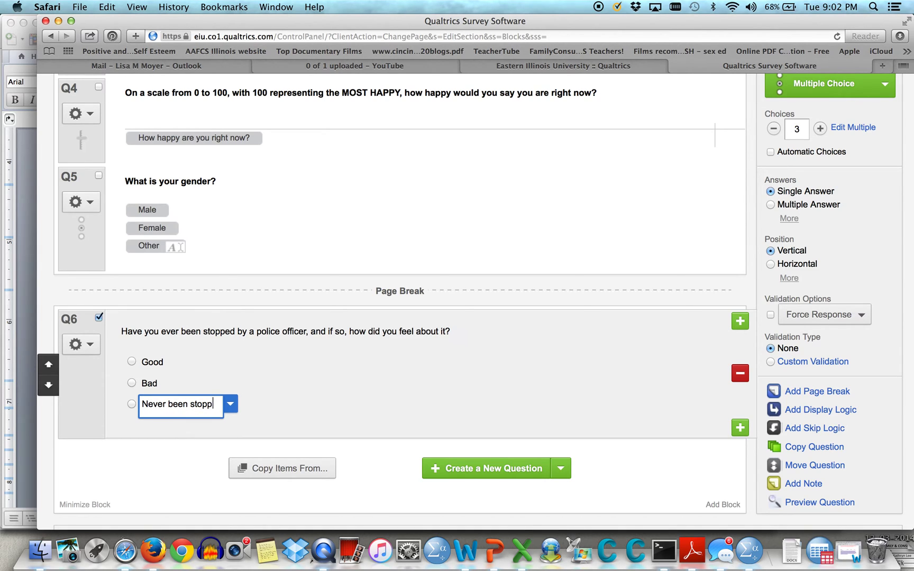
pyautogui.click(290, 433)
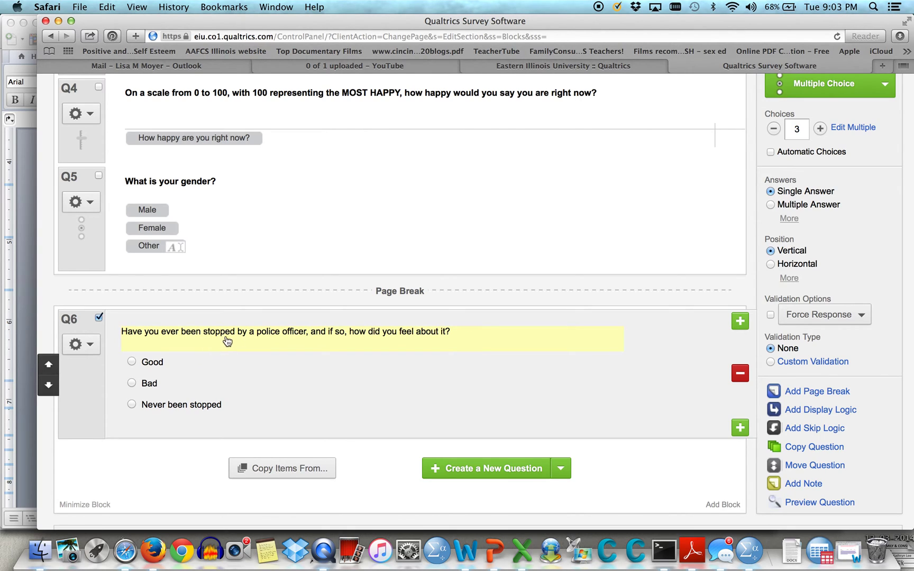
# Step: Trim the Q6 wording so it ends at 'police officer?'
pyautogui.click(456, 337)
pyautogui.moveTo(452, 332); pyautogui.dragTo(307, 333)
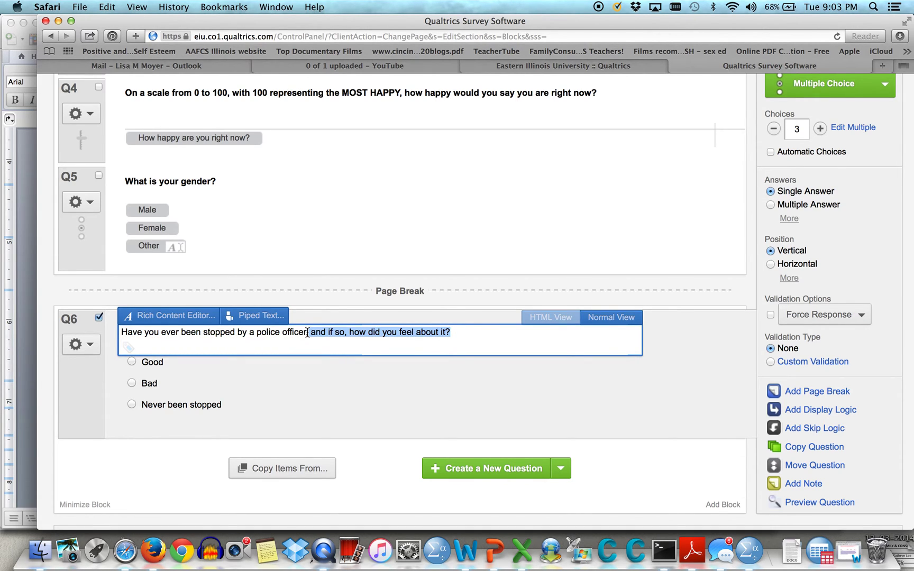
pyautogui.write('?')
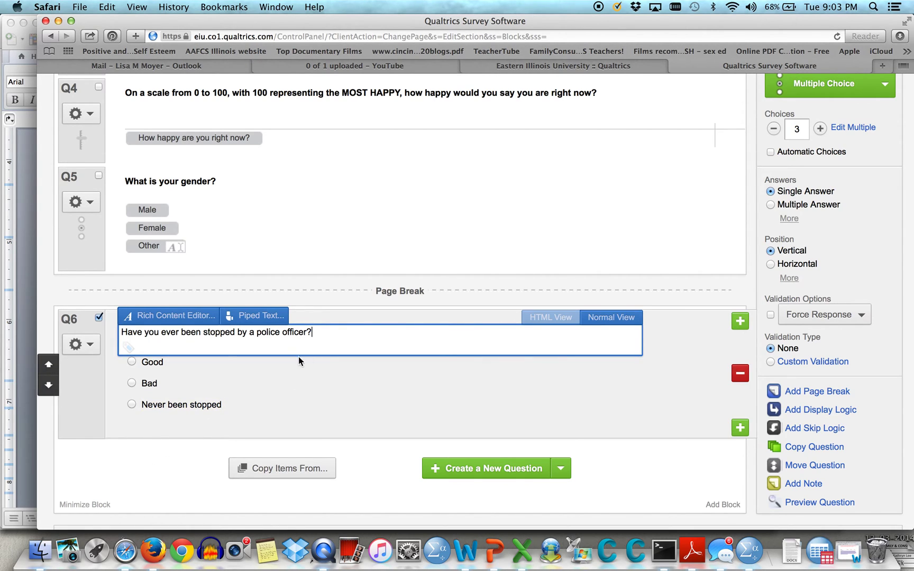
# Step: Rename the Q6 choices to Yes and No and remove Never been stopped
pyautogui.click(156, 365)
pyautogui.press('BackSpace')
pyautogui.press('BackSpace')
pyautogui.press('BackSpace')
pyautogui.press('BackSpace')
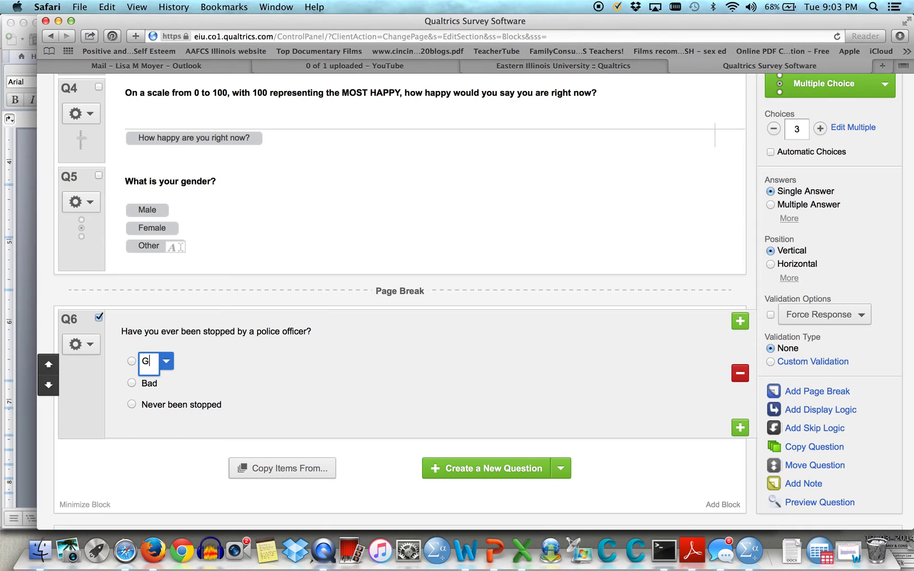
pyautogui.write('Yes')
pyautogui.click(151, 388)
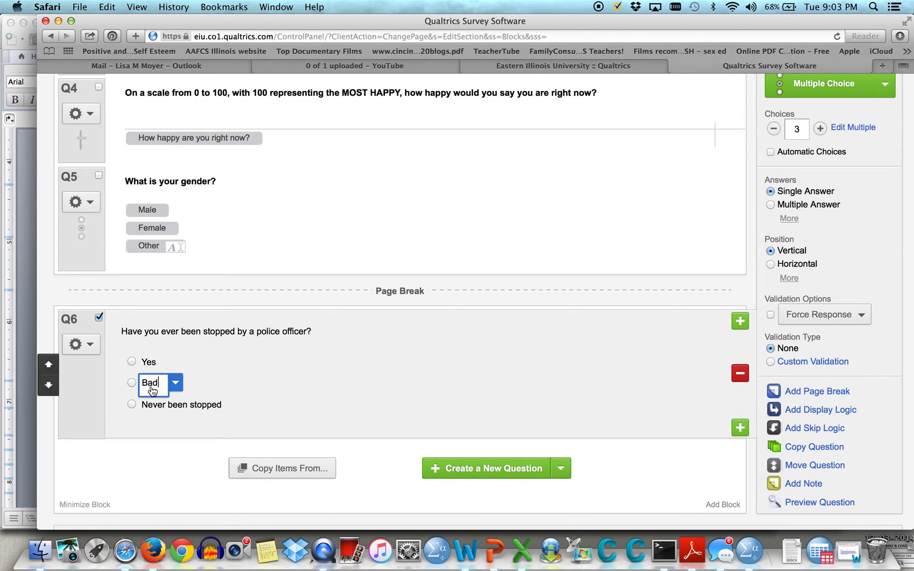
pyautogui.press('BackSpace')
pyautogui.press('BackSpace')
pyautogui.press('BackSpace')
pyautogui.write('No')
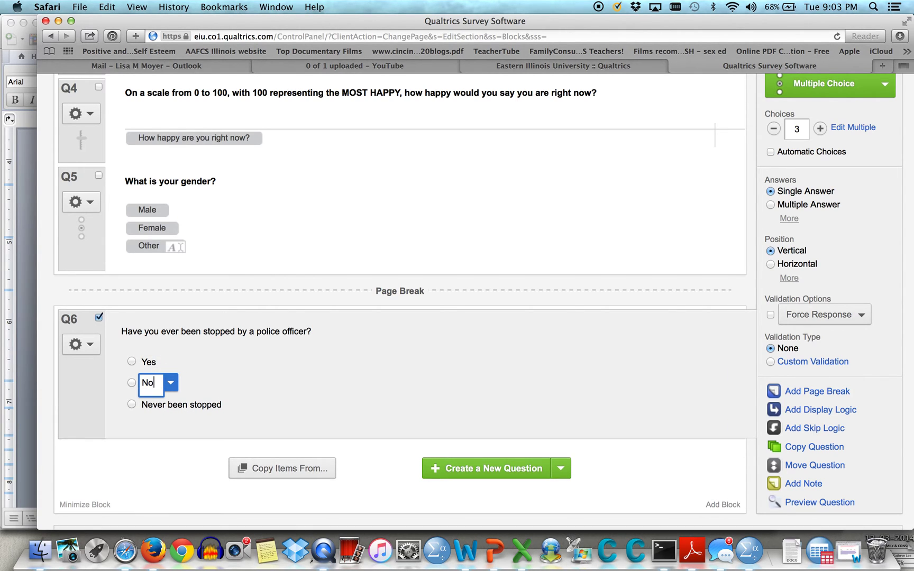
pyautogui.click(775, 130)
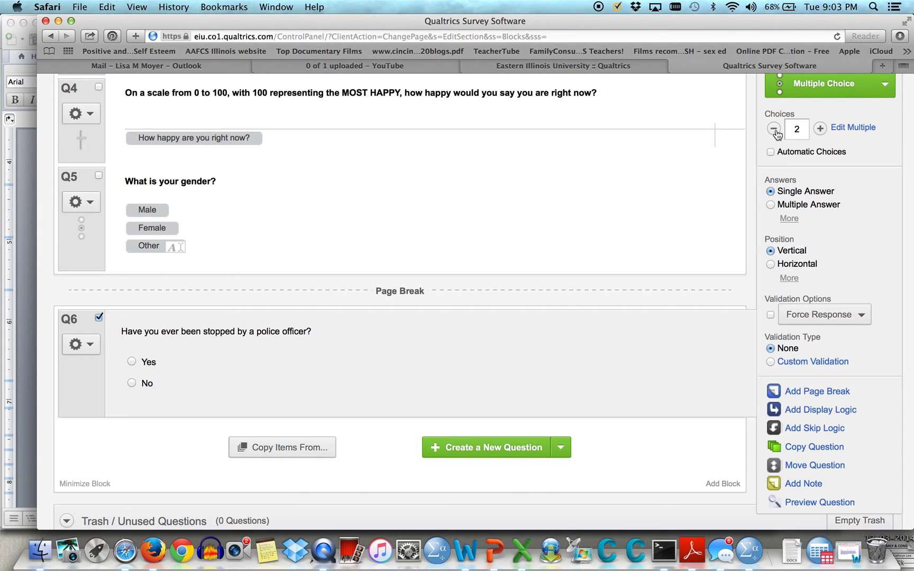
pyautogui.click(152, 388)
pyautogui.click(171, 386)
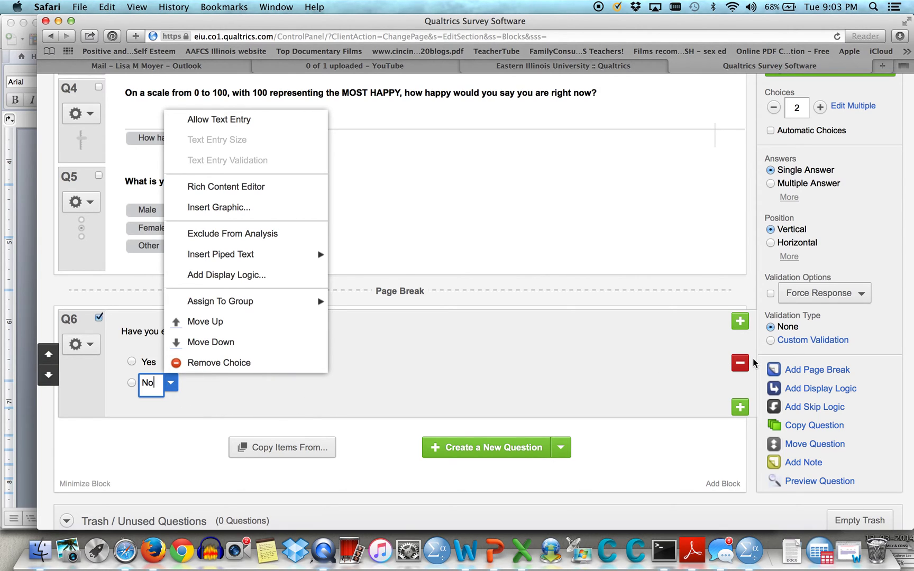
# Step: Add a Q6 skip-logic rule: if No is selected, skip to End of Survey
pyautogui.click(802, 408)
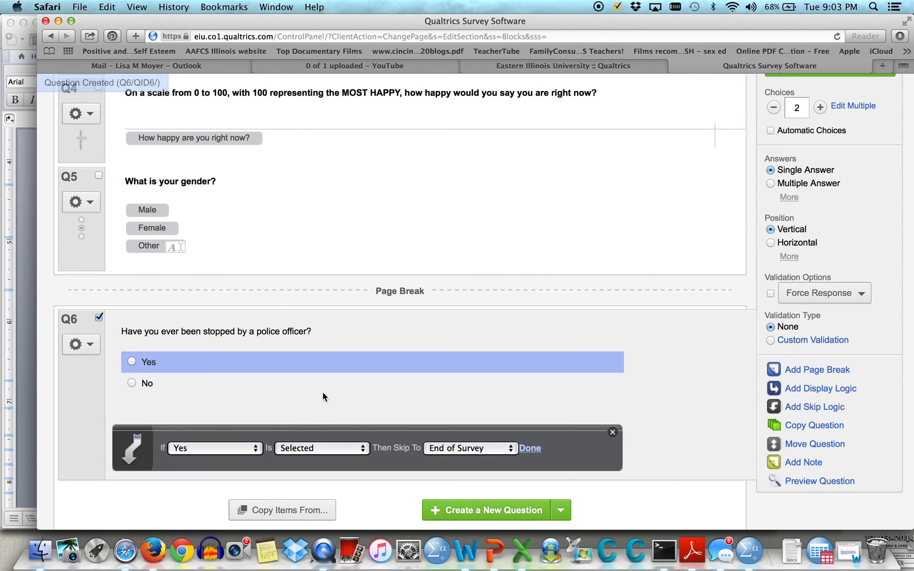
pyautogui.click(255, 449)
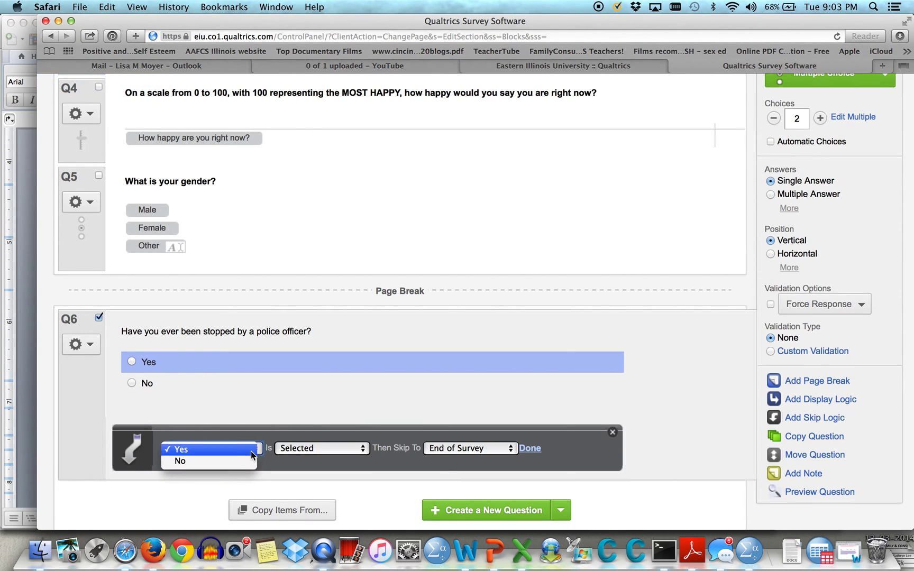
pyautogui.click(197, 459)
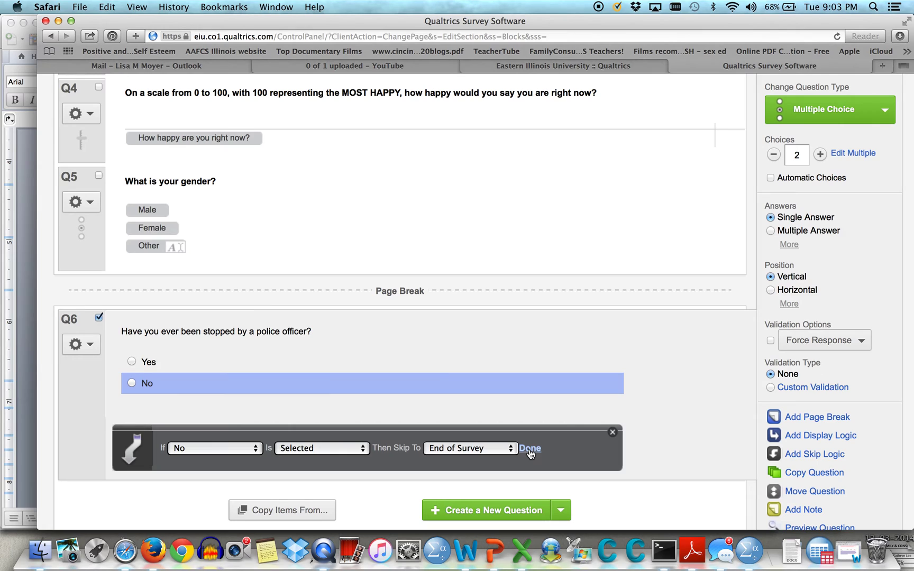
pyautogui.click(529, 448)
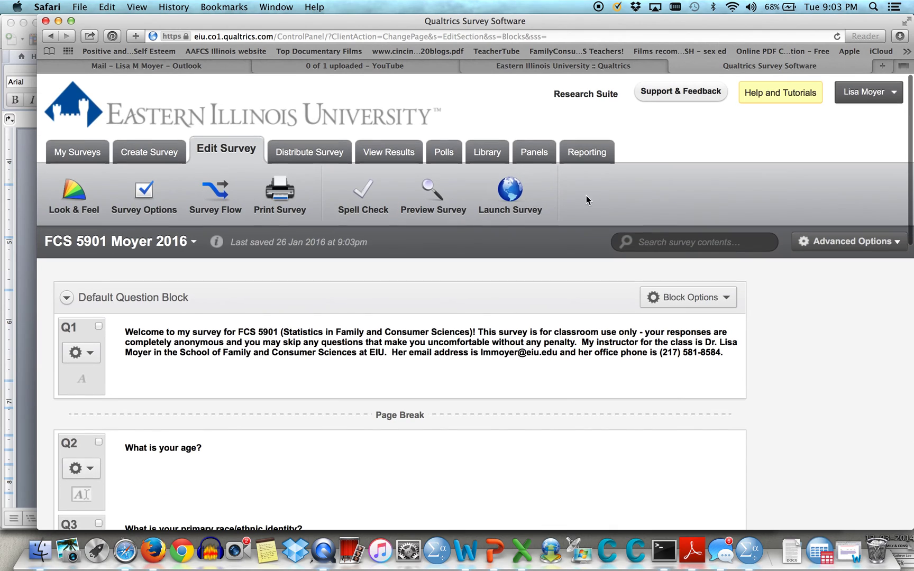
pyautogui.click(430, 186)
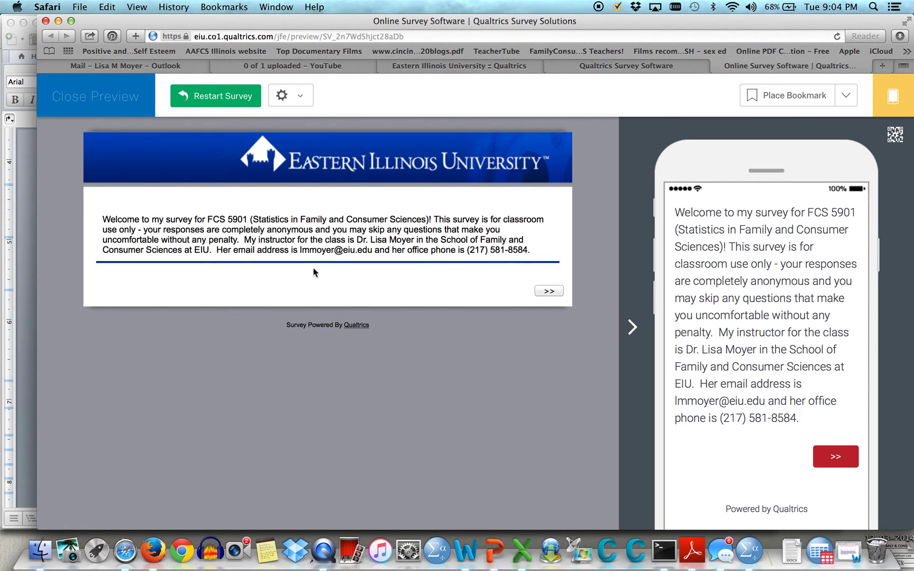
pyautogui.click(548, 291)
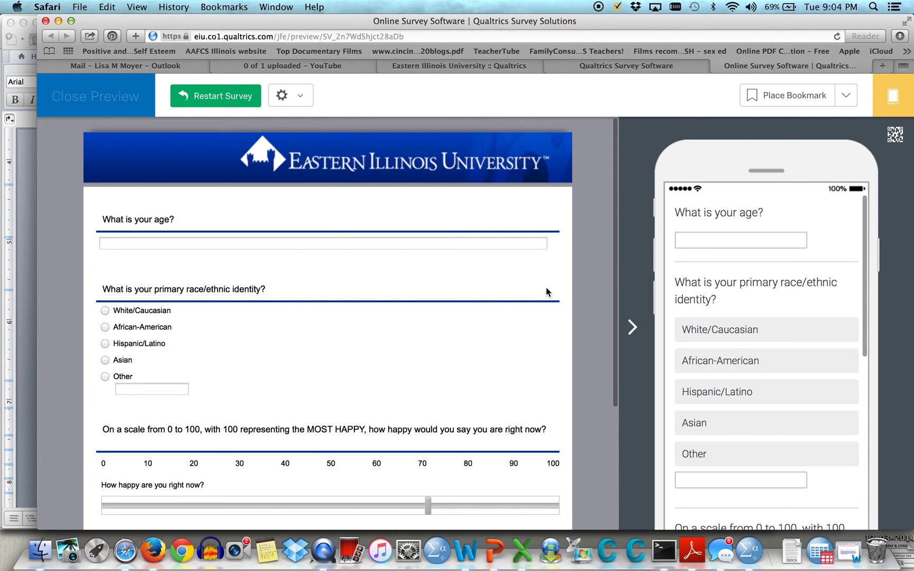
pyautogui.scroll(-5, 309, 313)
pyautogui.scroll(4, 309, 312)
pyautogui.scroll(-1, 309, 316)
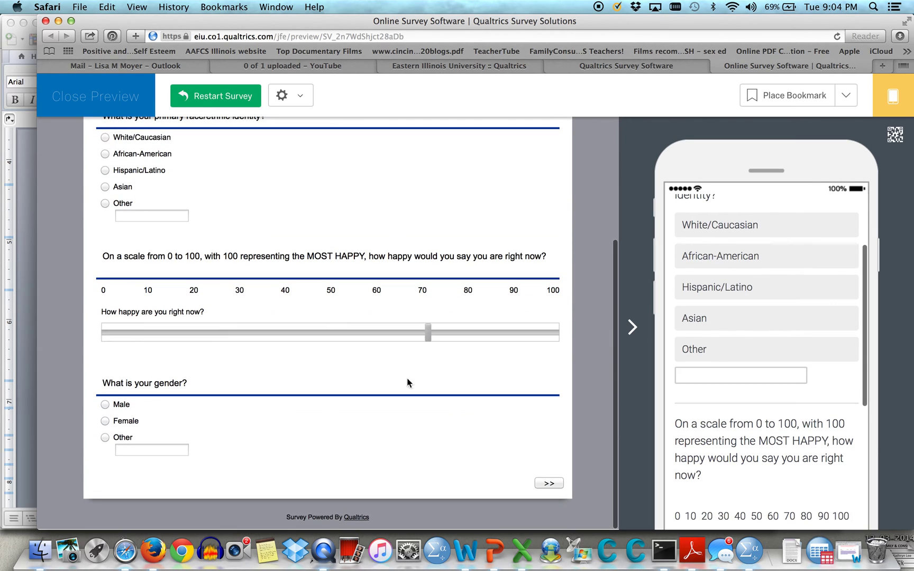
pyautogui.click(548, 483)
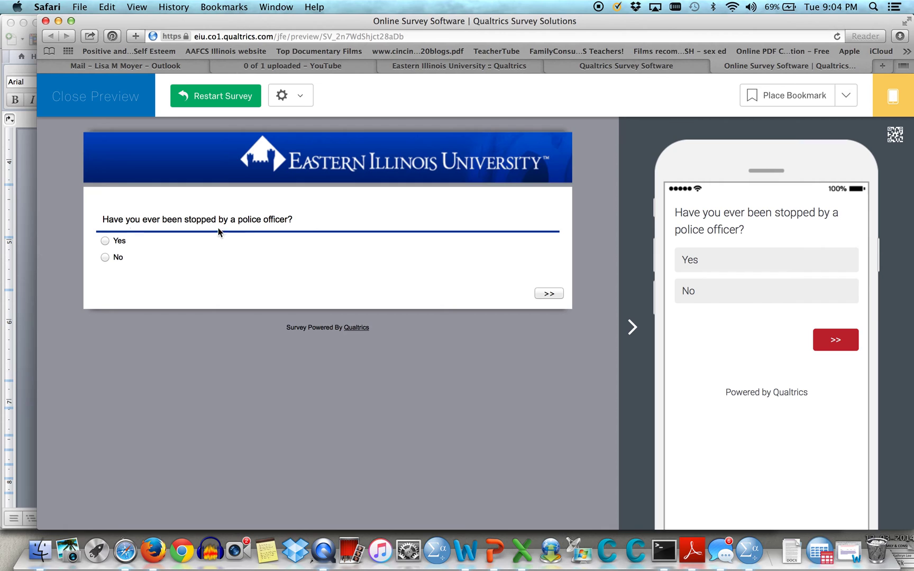
pyautogui.click(105, 257)
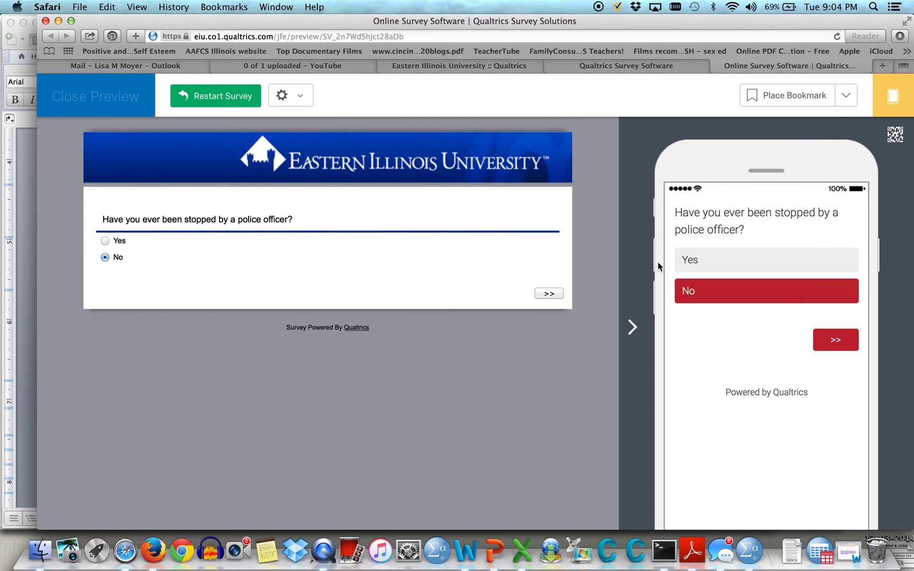
pyautogui.click(549, 294)
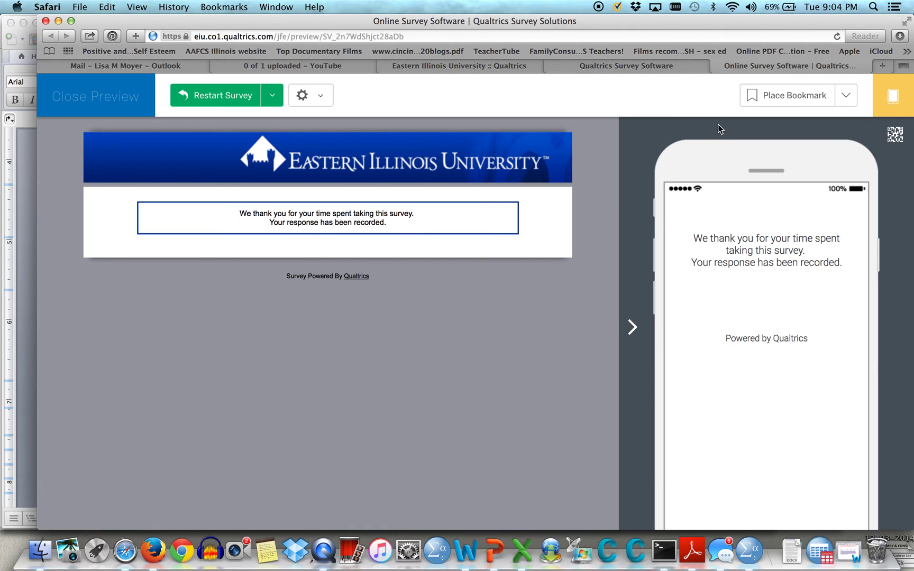
pyautogui.click(718, 66)
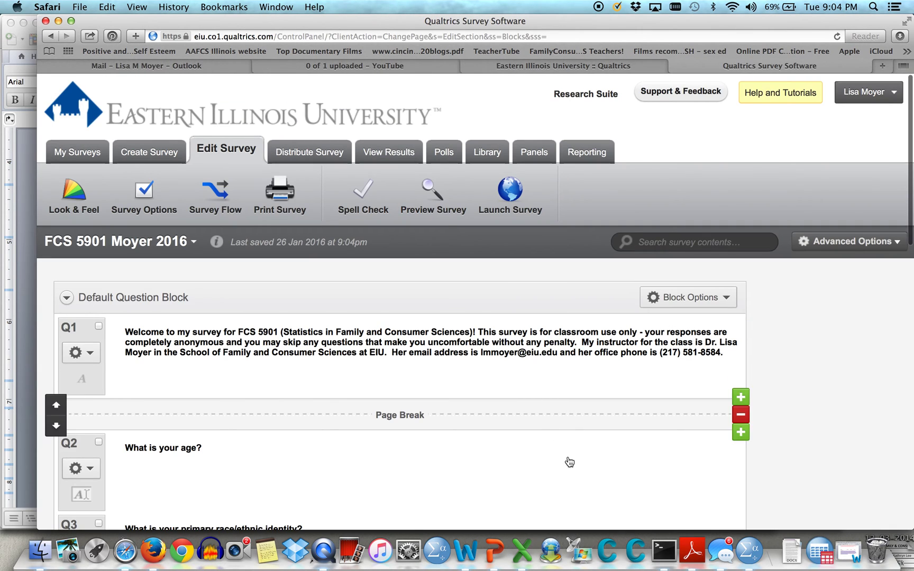
# Step: Insert a page break below Q6 in the survey editor
pyautogui.scroll(-5, 581, 443)
pyautogui.scroll(-2, 582, 444)
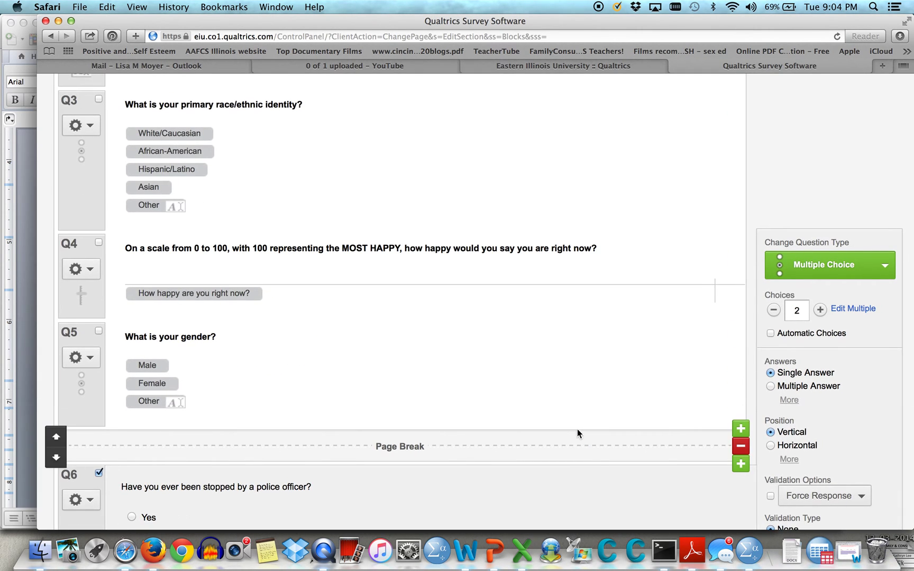
pyautogui.scroll(-8, 588, 449)
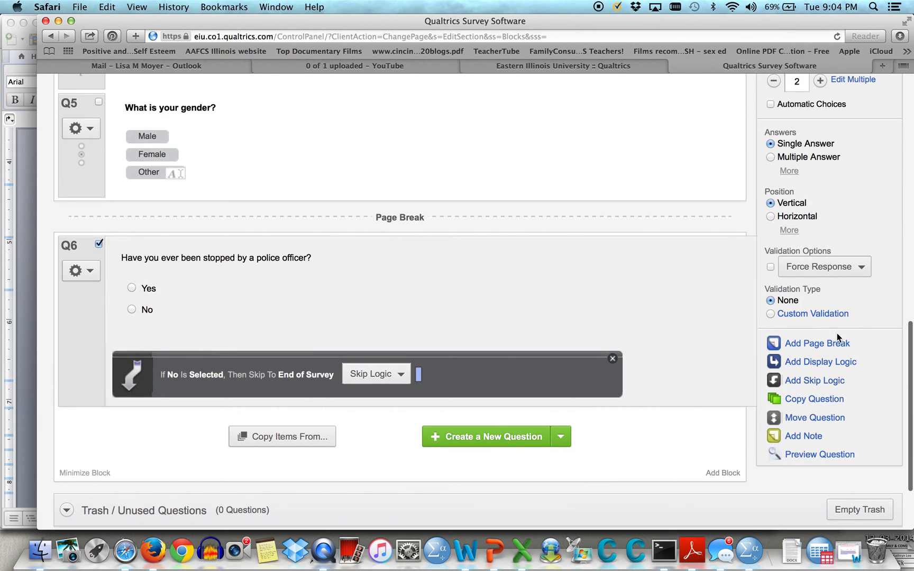
pyautogui.click(824, 349)
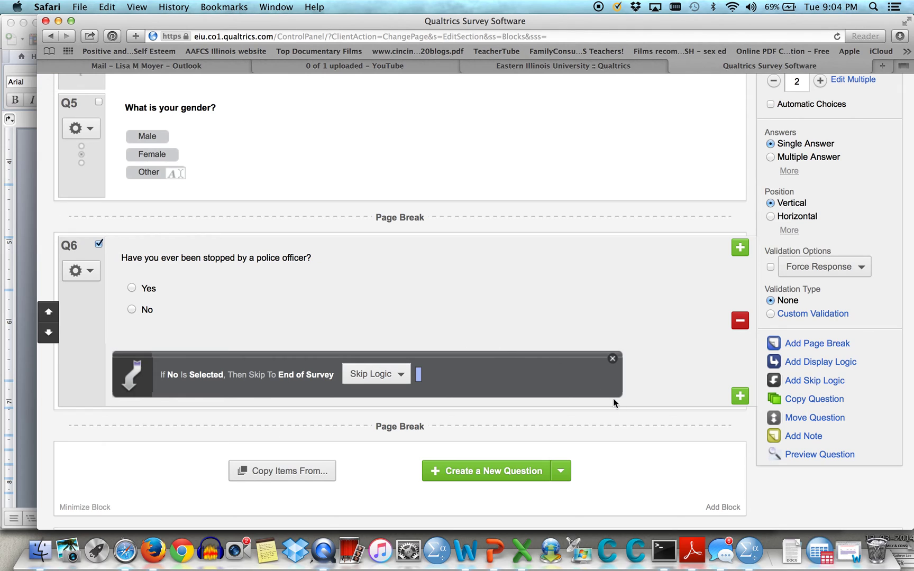
pyautogui.scroll(-4, 629, 408)
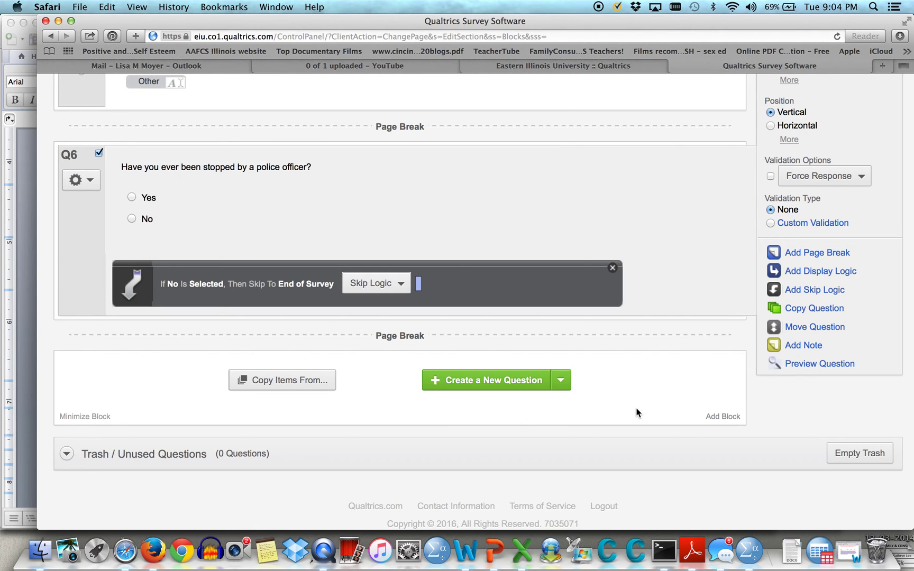
pyautogui.scroll(10, 659, 392)
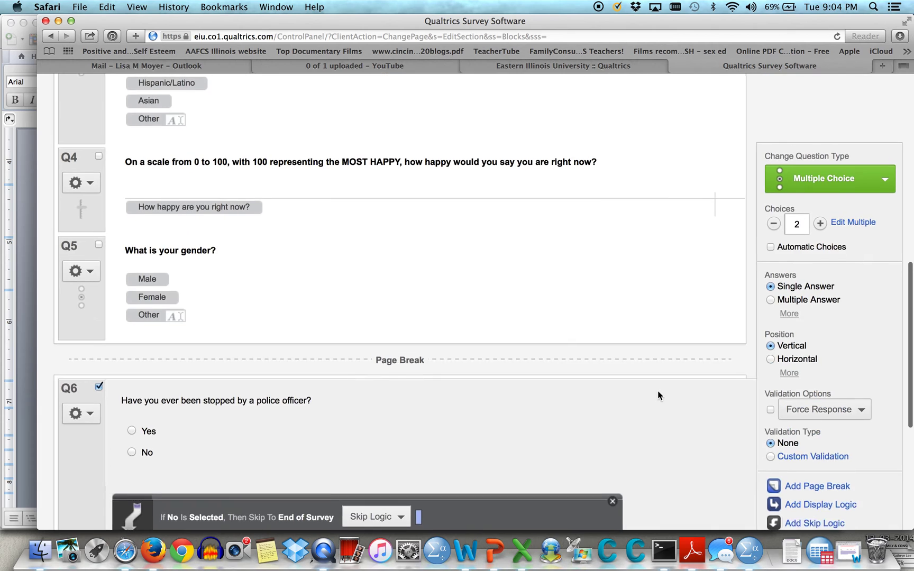
pyautogui.scroll(-10, 658, 391)
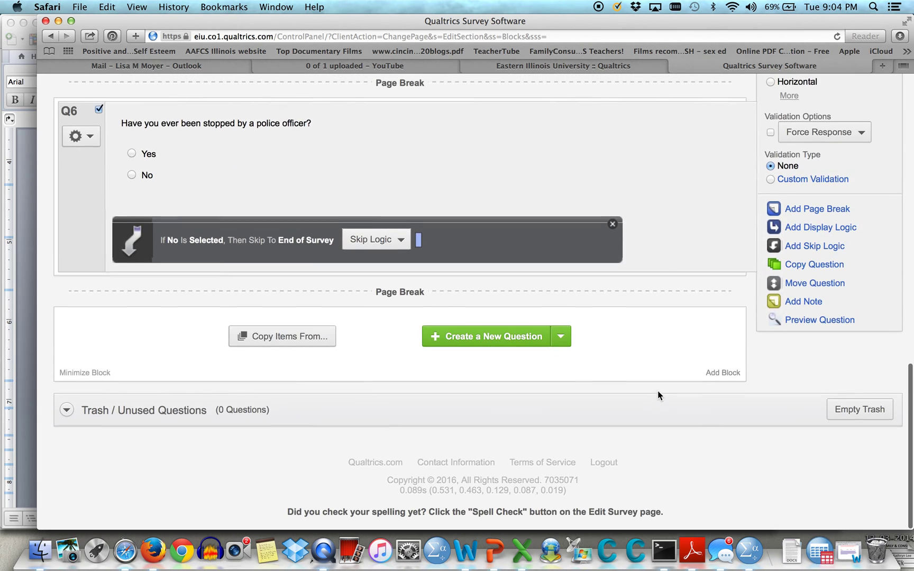
pyautogui.click(562, 340)
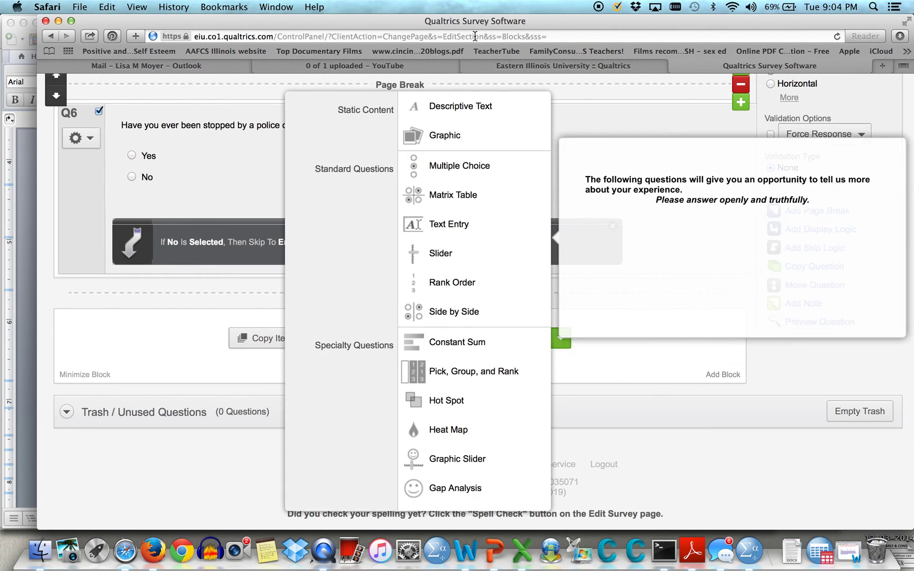
# Step: Add descriptive text Q7 starting 'Pretend that a police officer has stopped you and you were not doing anything wrong,'
pyautogui.click(458, 108)
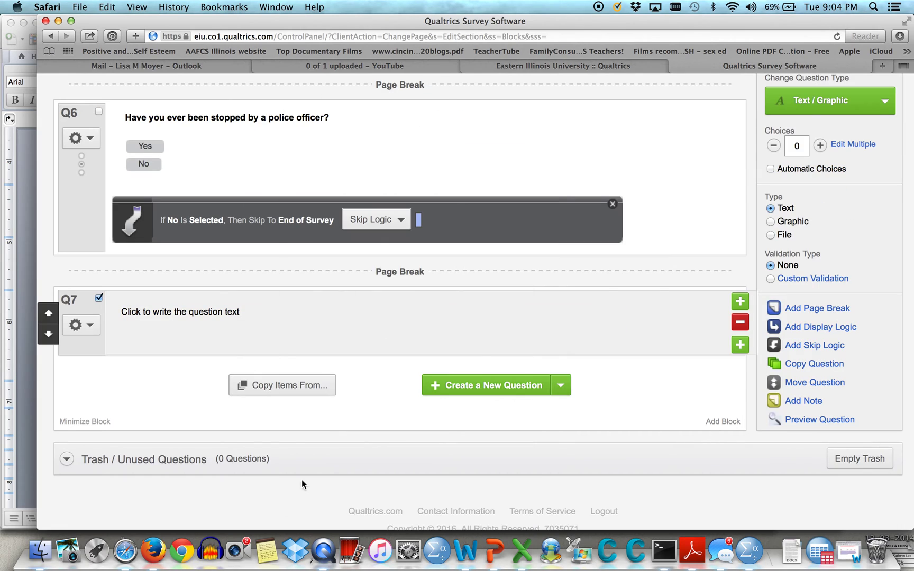
pyautogui.click(251, 312)
pyautogui.write('Pre')
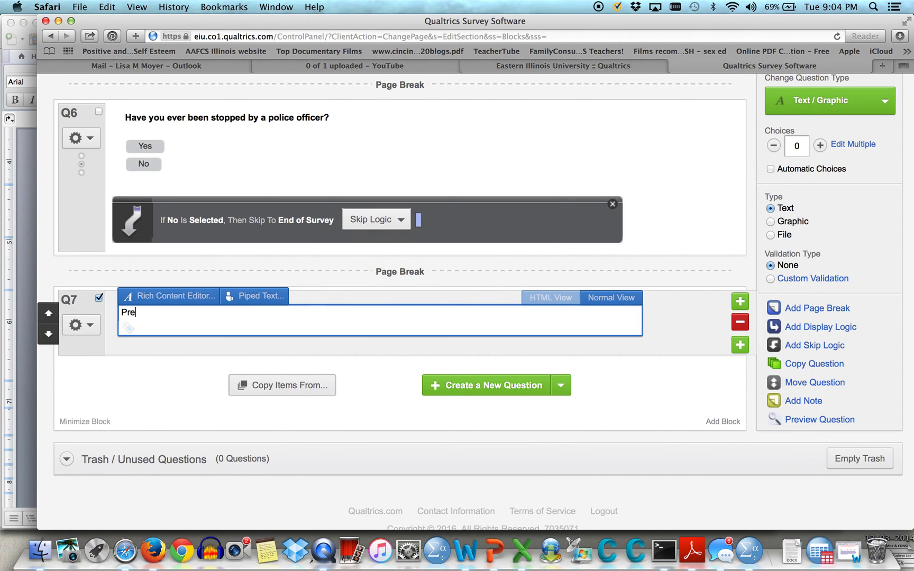
pyautogui.write('tend that a po')
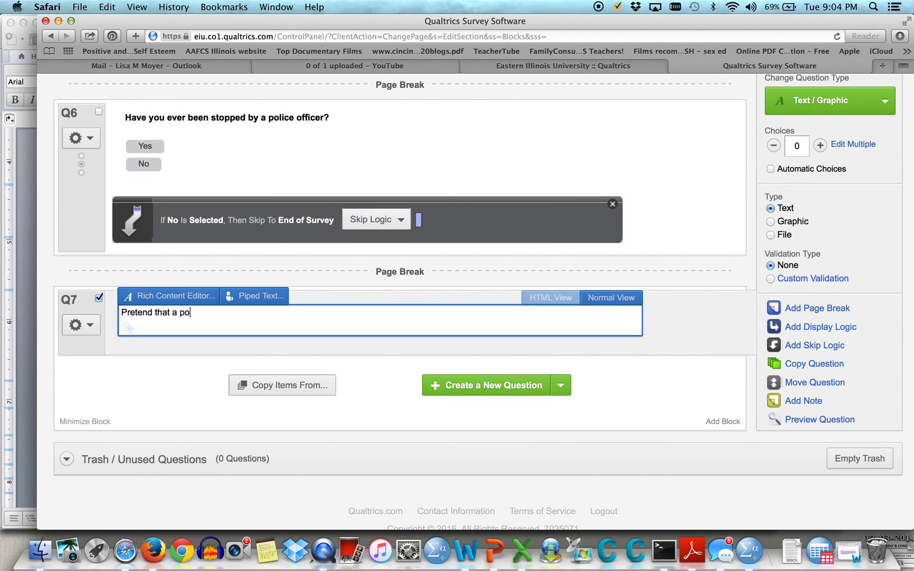
pyautogui.write('lice officer has stopped y')
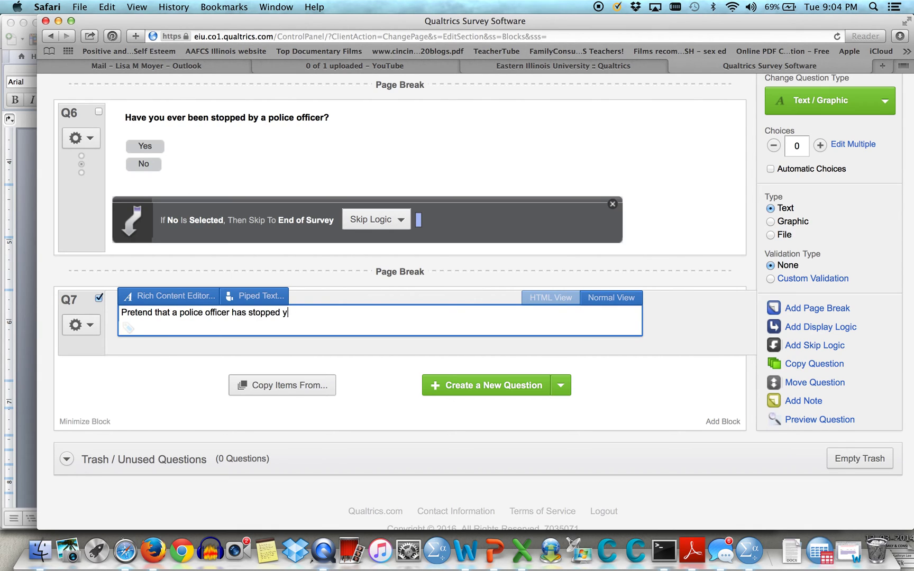
pyautogui.write('ou and you were not doing anything')
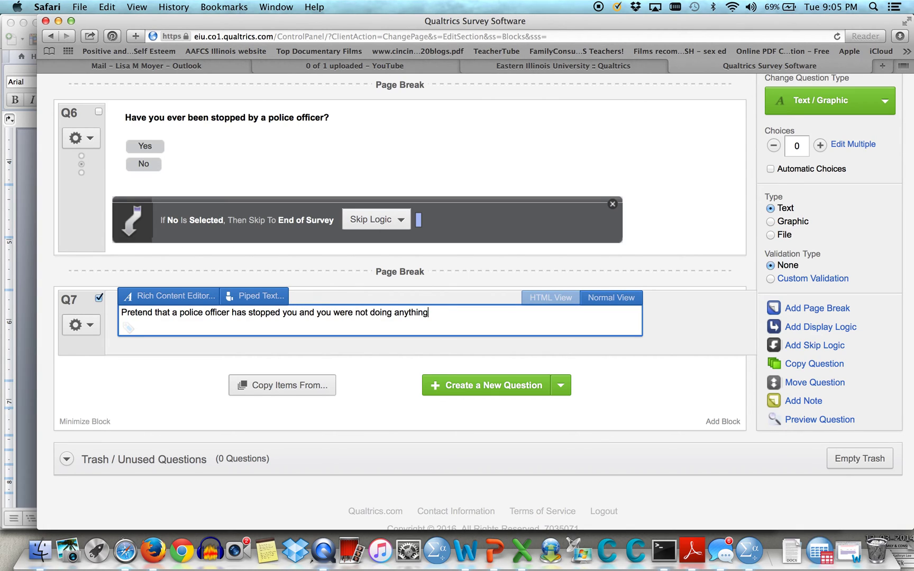
pyautogui.write(' wrong, to your knowledge.')
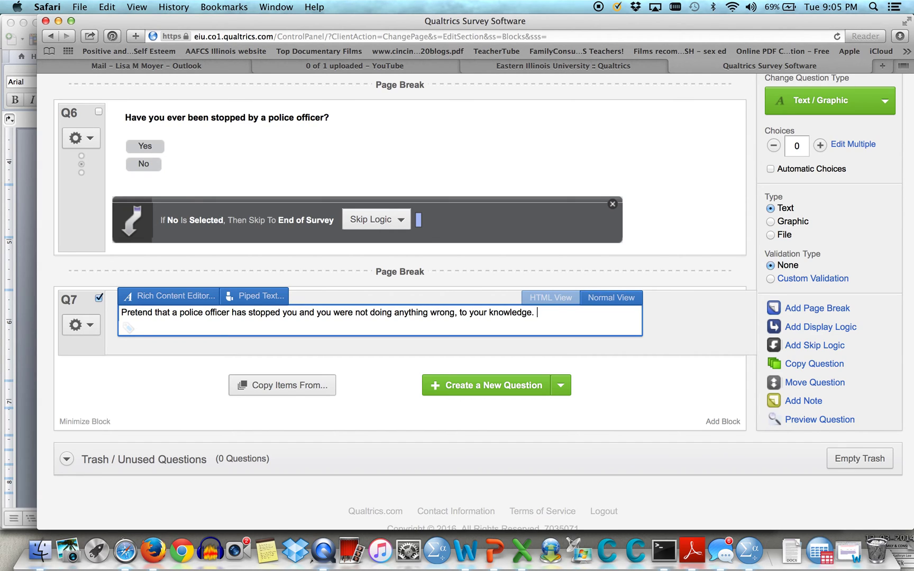
pyautogui.write(' How do you think that th')
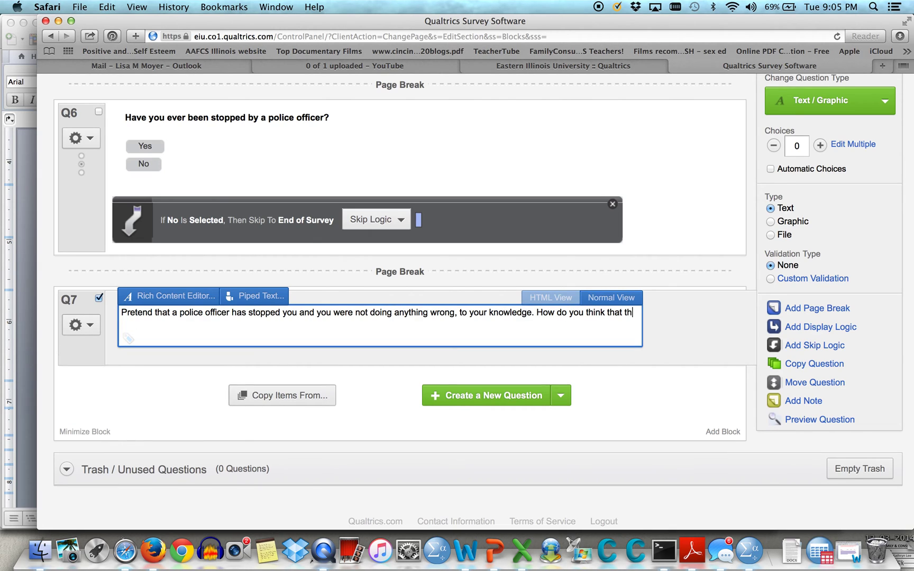
pyautogui.write('is would affect how you')
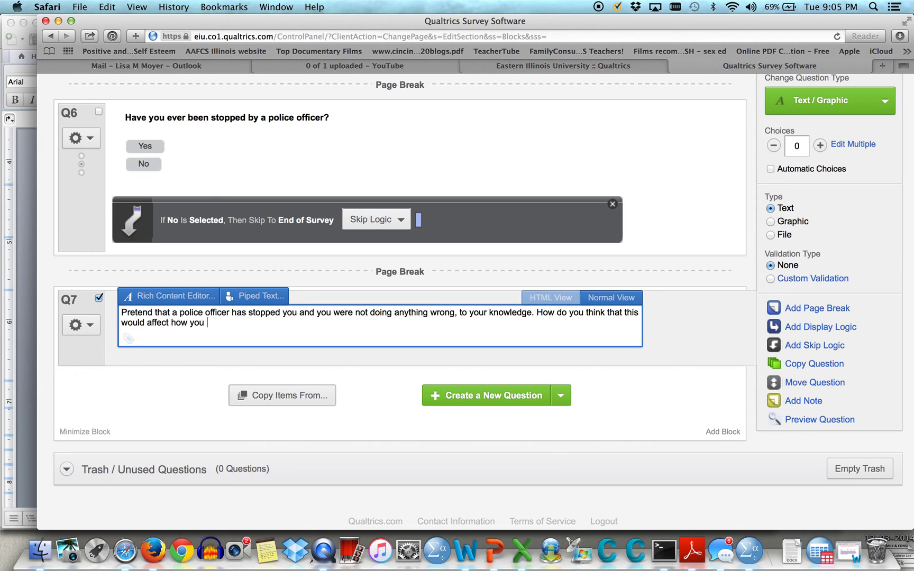
pyautogui.write(' greet the officer?')
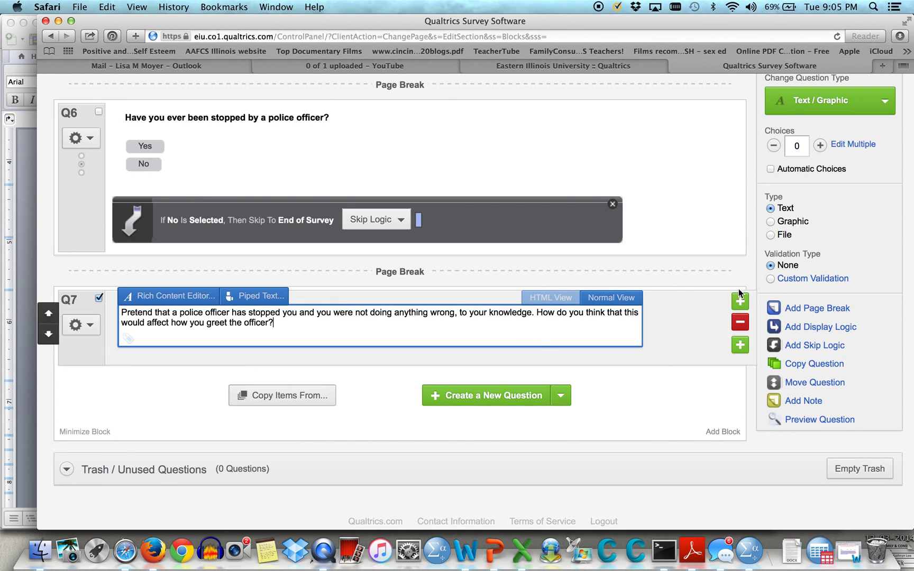
# Step: Add four answer choices to Q7, the first reading 'Wouldn't affect you at all'
pyautogui.click(820, 145)
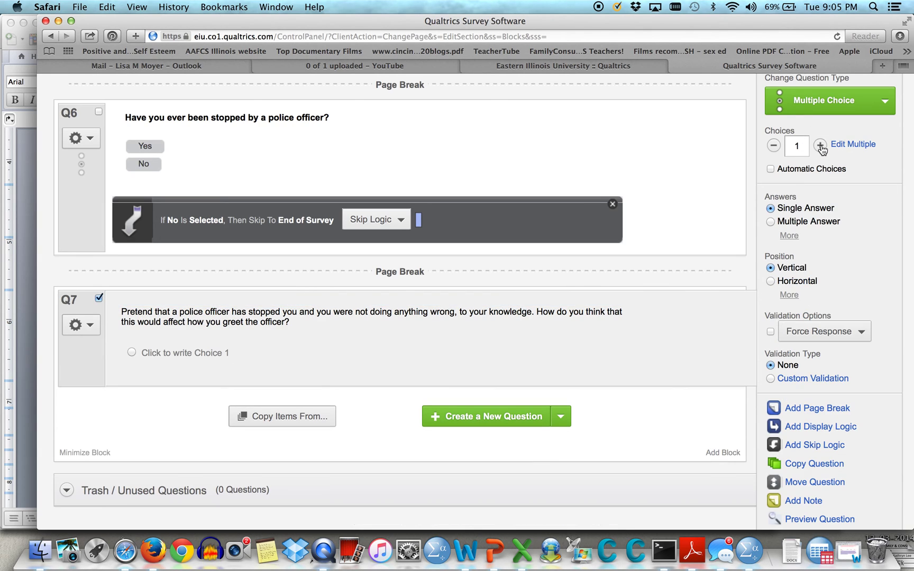
pyautogui.click(820, 145)
pyautogui.click(820, 145)
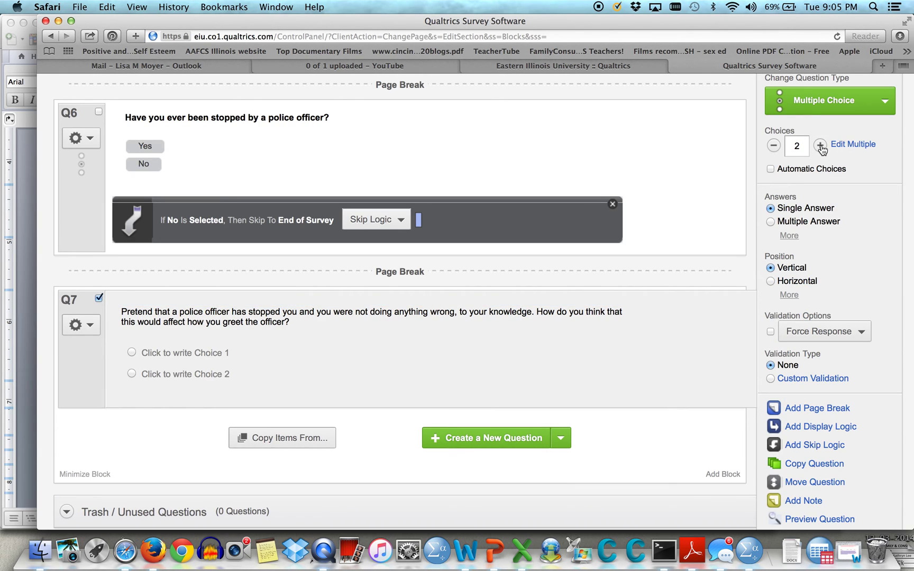
pyautogui.click(820, 145)
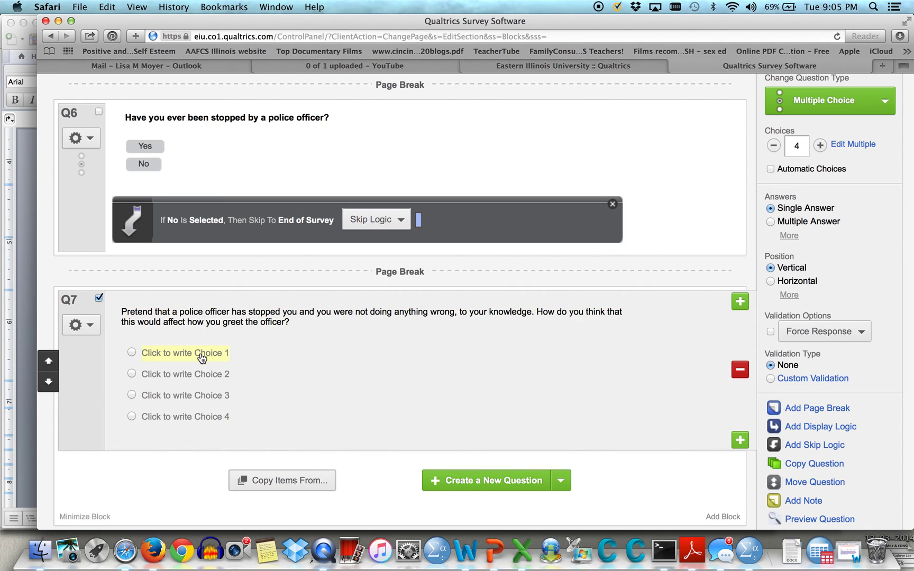
pyautogui.click(202, 357)
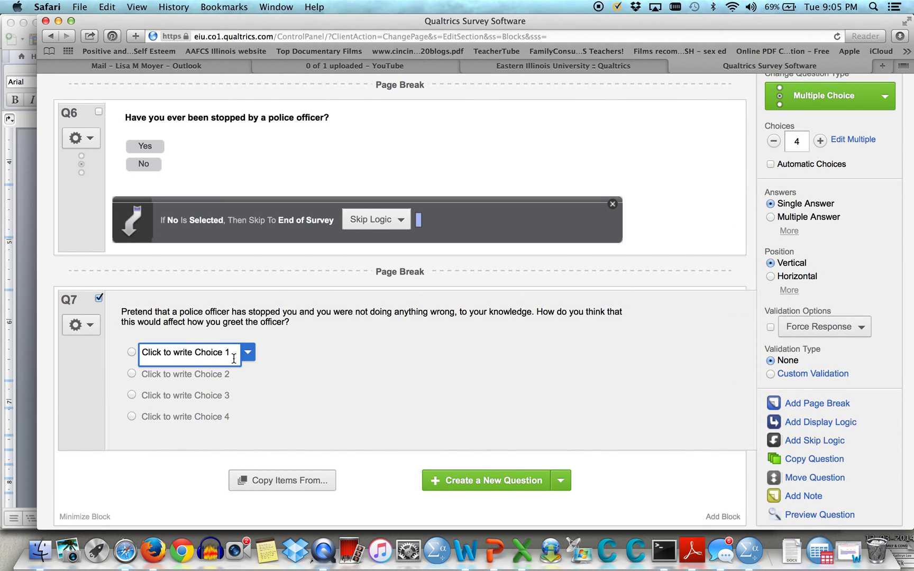
pyautogui.moveTo(234, 358); pyautogui.dragTo(122, 355)
pyautogui.write('Would')
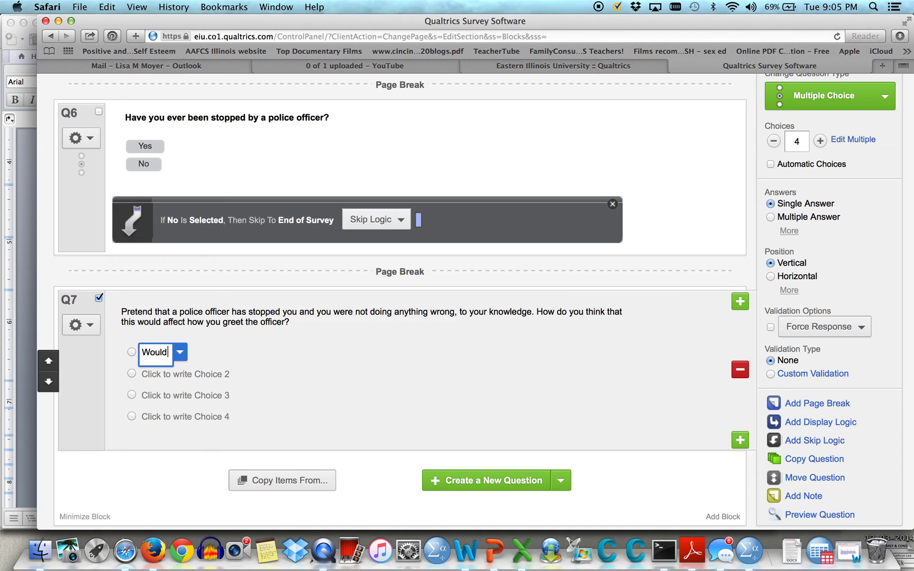
pyautogui.write("n't affe")
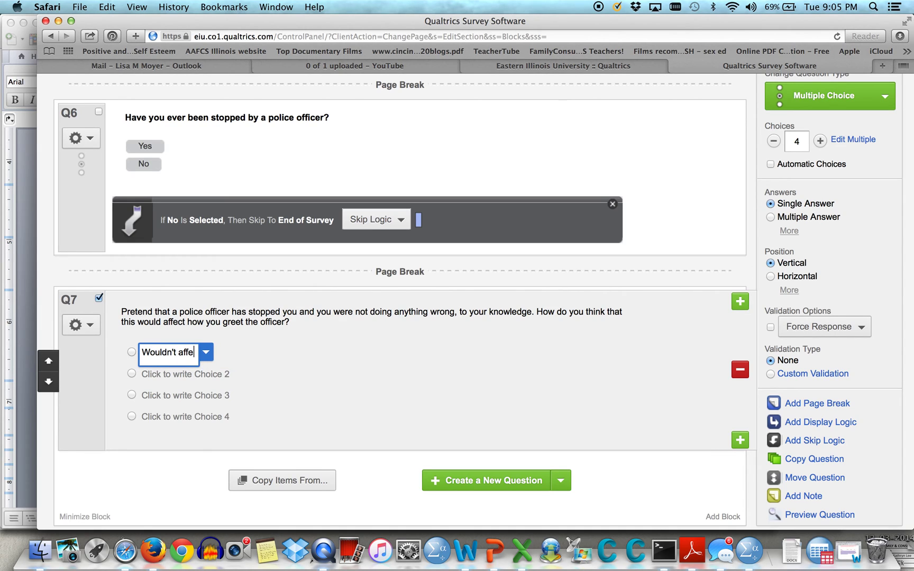
pyautogui.write('ct you at all')
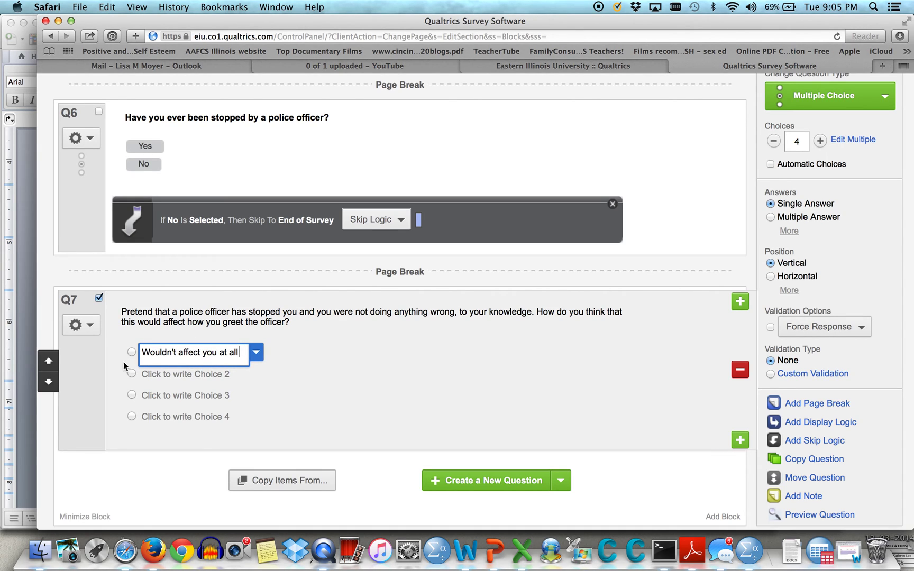
# Step: Fill the remaining Q7 choices: You would be grouchy, You would be pleasant, You don't know
pyautogui.click(149, 374)
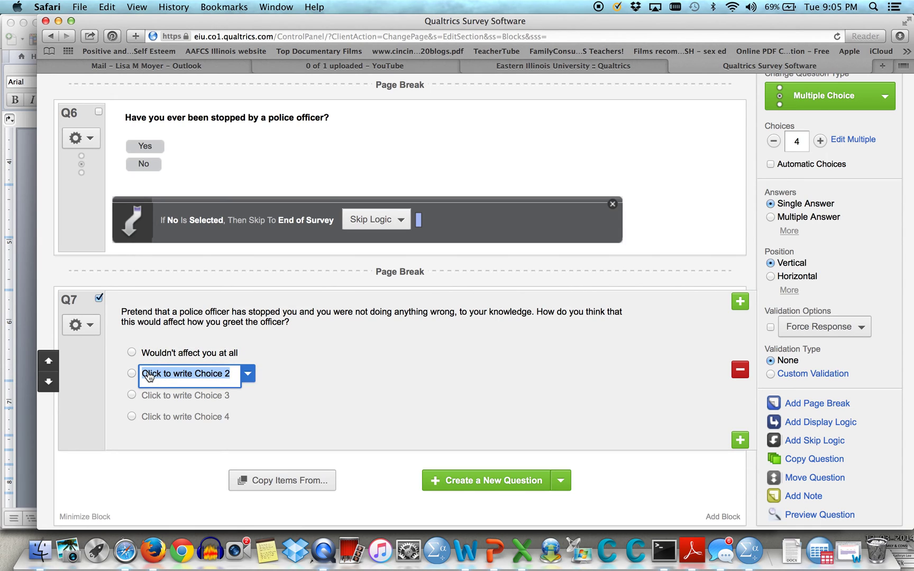
pyautogui.write('You would be grouchy')
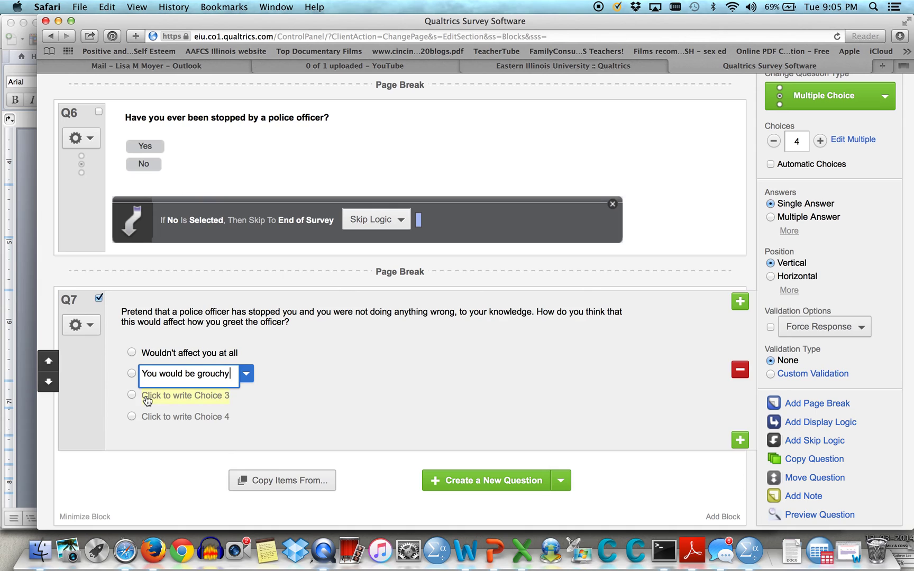
pyautogui.click(147, 401)
pyautogui.write('You would be pleasant')
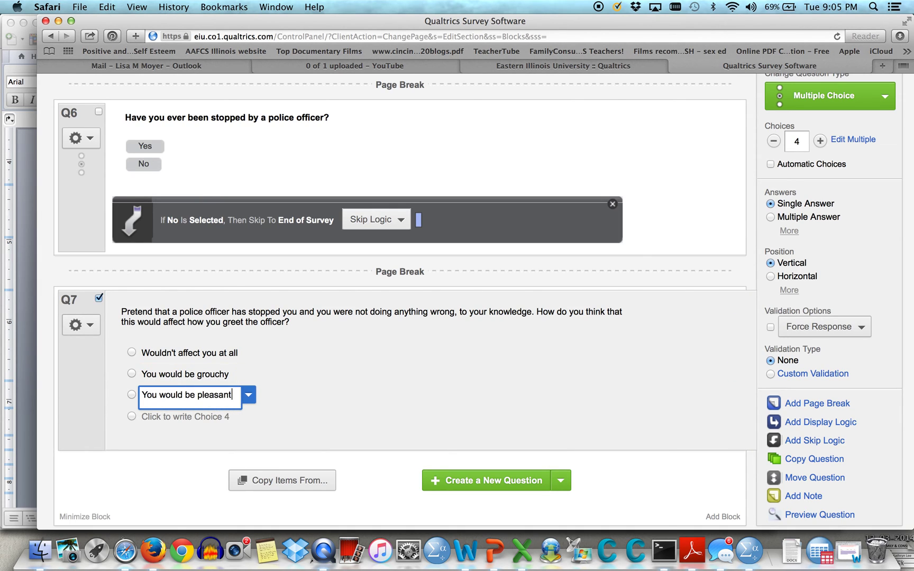
pyautogui.click(210, 417)
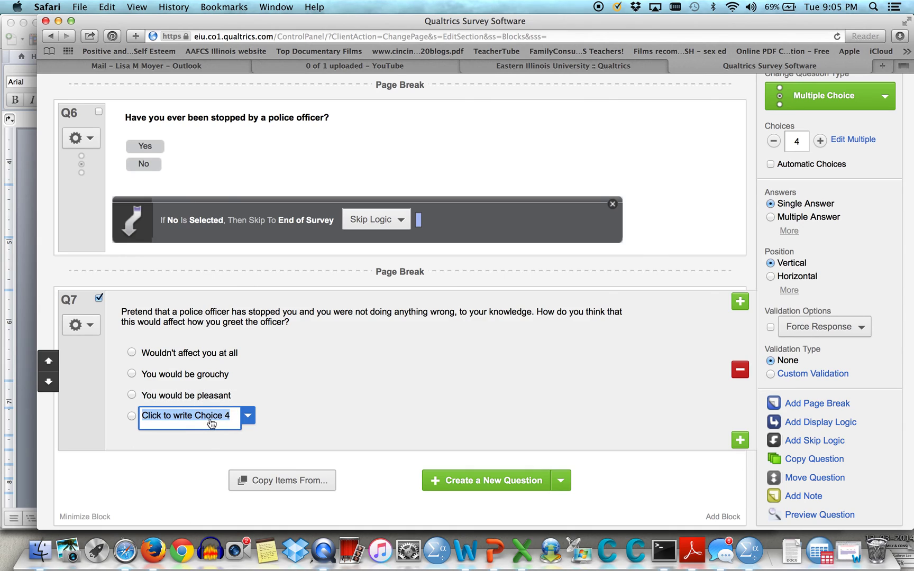
pyautogui.write('You do')
pyautogui.press('BackSpace')
pyautogui.press('BackSpace')
pyautogui.press('BackSpace')
pyautogui.press('BackSpace')
pyautogui.press('BackSpace')
pyautogui.write("ou don't know")
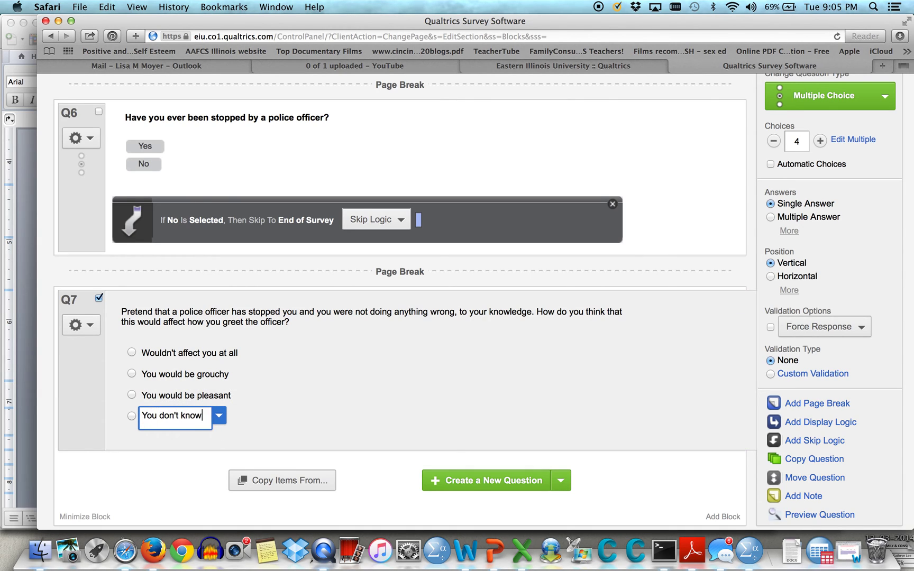
pyautogui.click(399, 443)
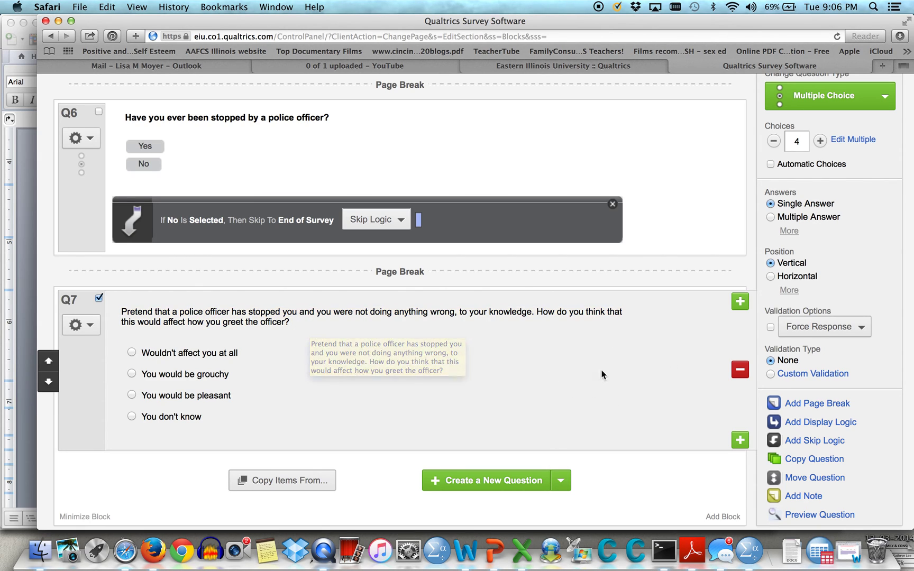
pyautogui.scroll(-5, 608, 413)
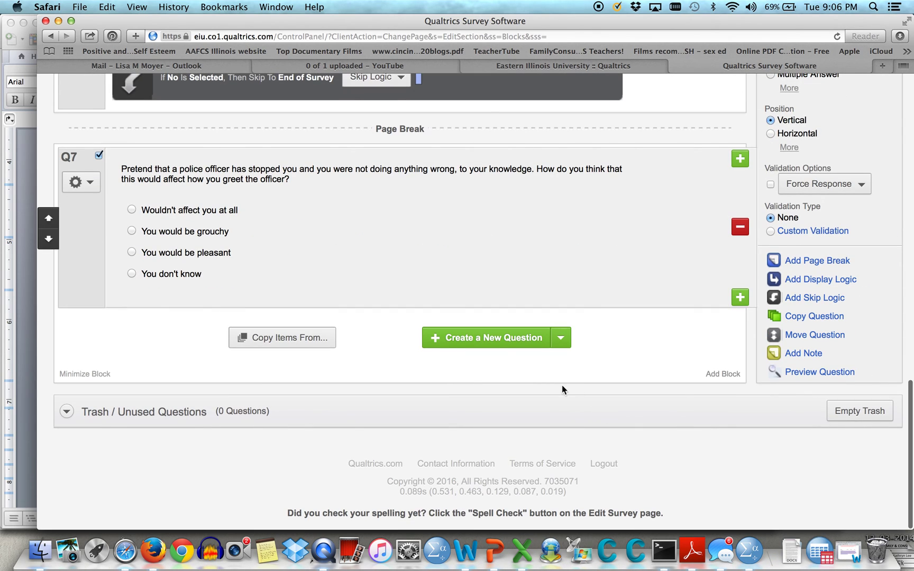
# Step: Add text-entry Q8 asking 'In the above scenario, please describe what you think your reaction would be…'
pyautogui.click(560, 339)
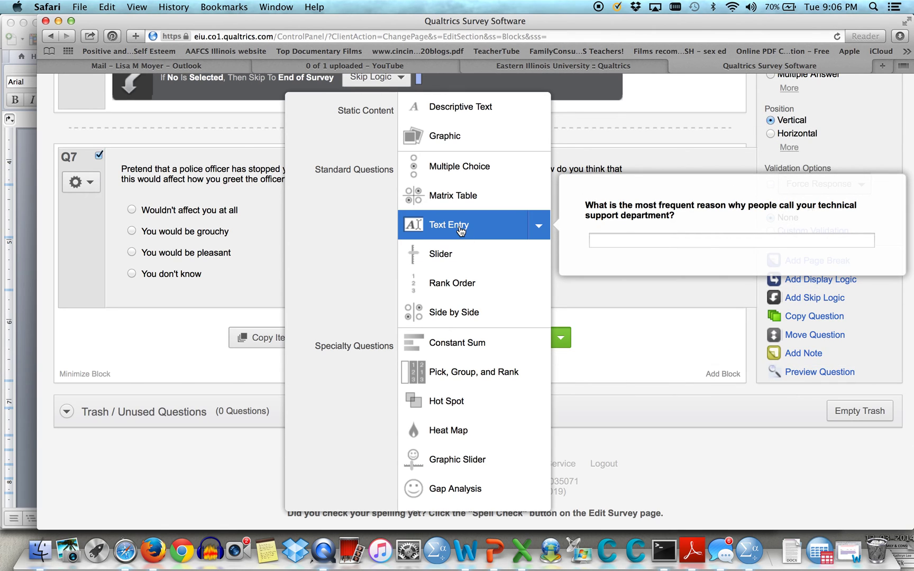
pyautogui.click(459, 227)
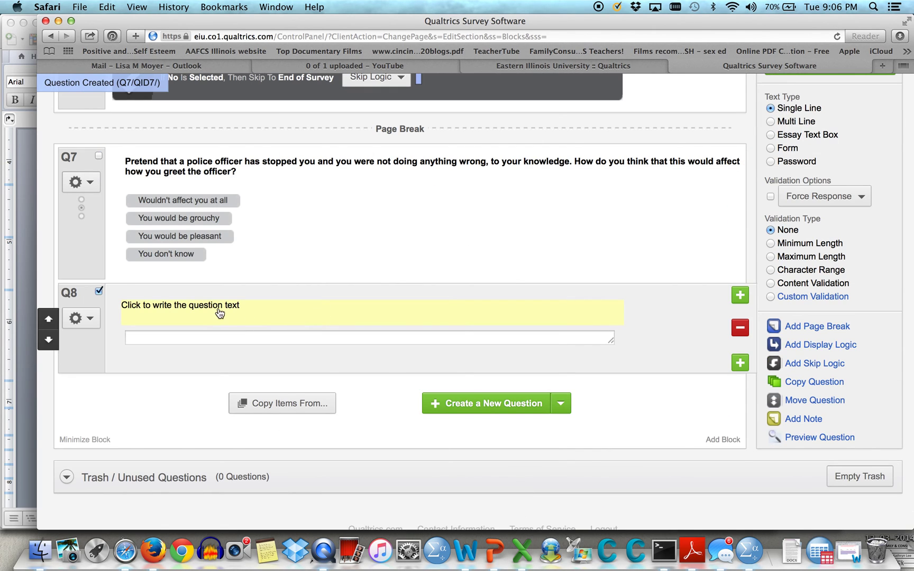
pyautogui.click(220, 311)
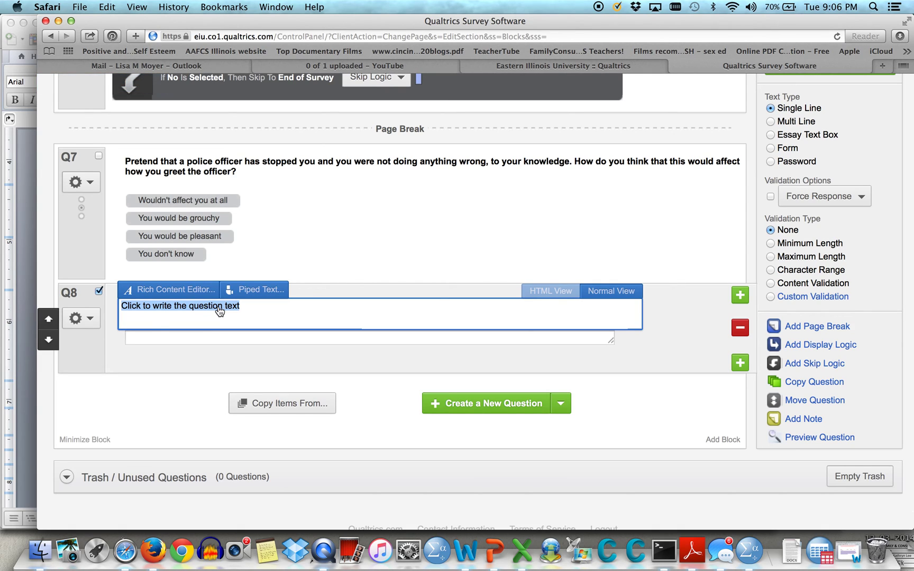
pyautogui.write('In the ')
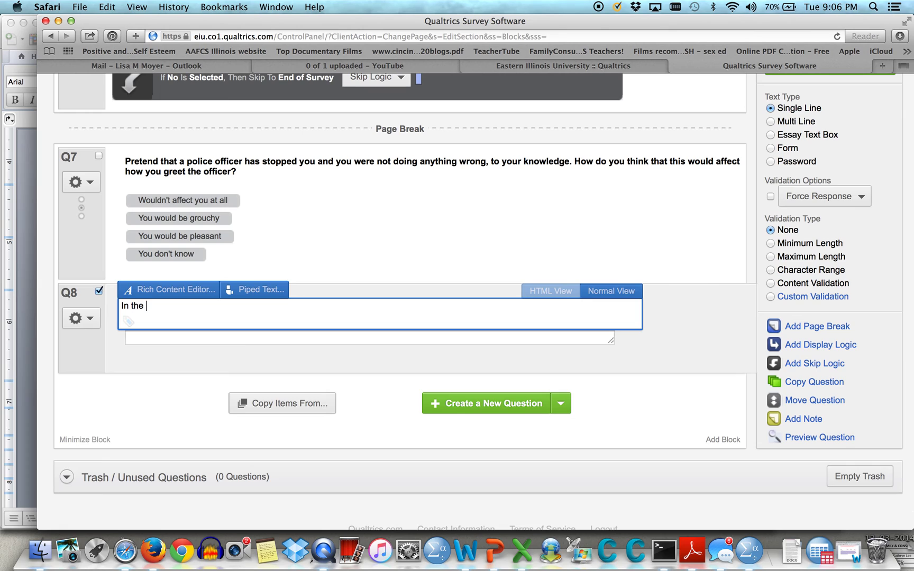
pyautogui.write('above scenario, please describe what you think your reac')
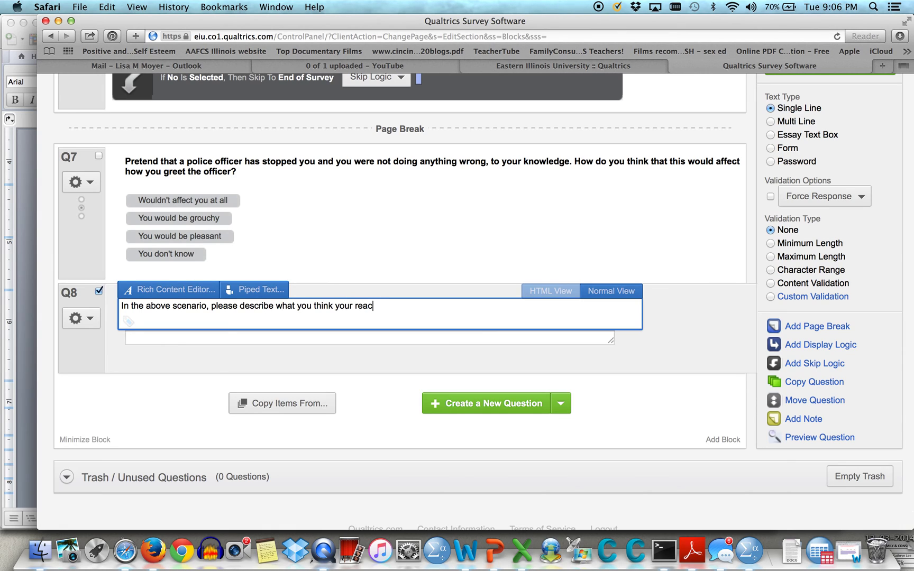
pyautogui.write('tion would be in your w')
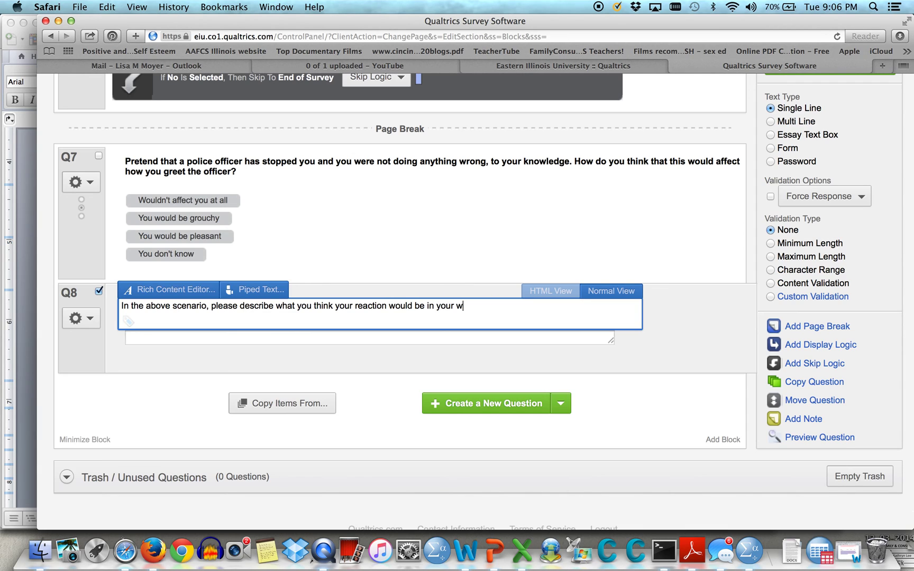
pyautogui.write('oown words.')
# Step: Make Q8's answer an essay text box and add a page break after it
pyautogui.click(331, 343)
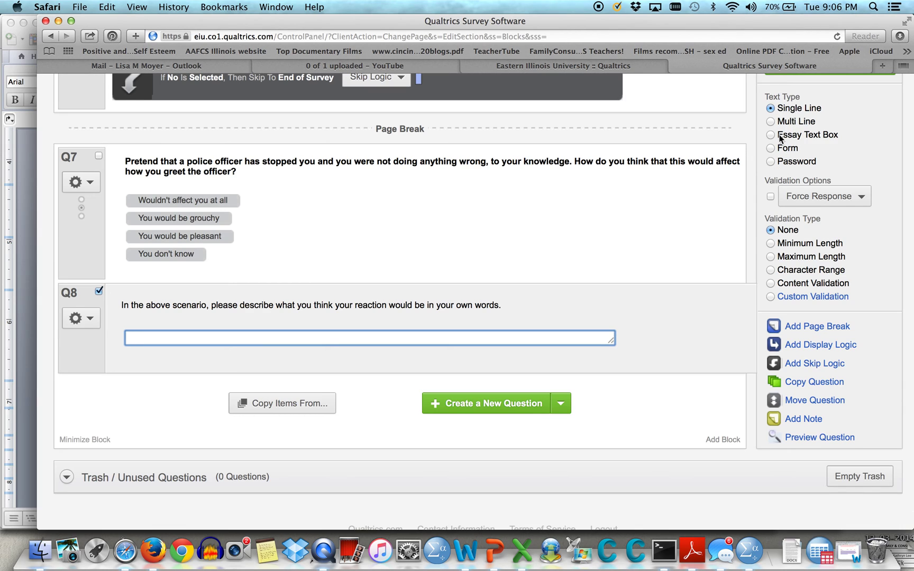
pyautogui.click(770, 134)
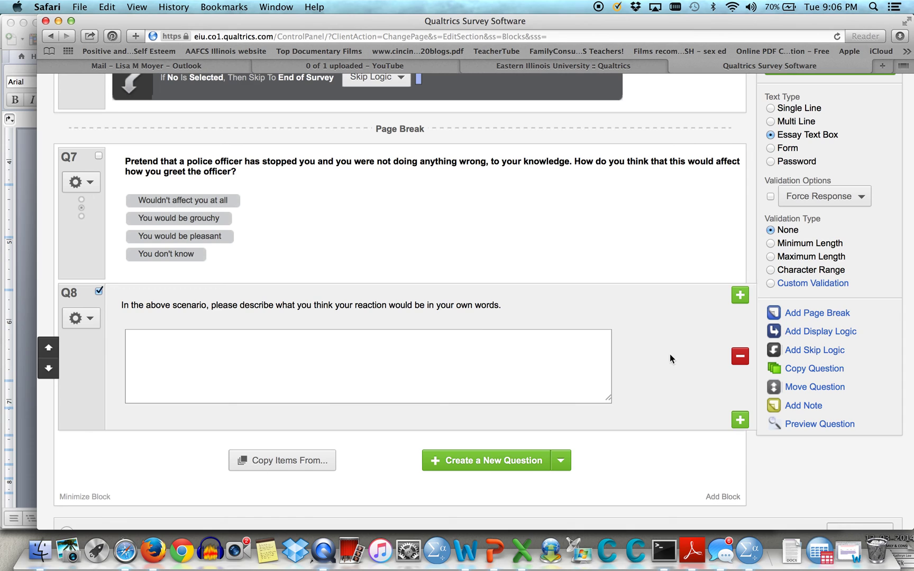
pyautogui.click(810, 317)
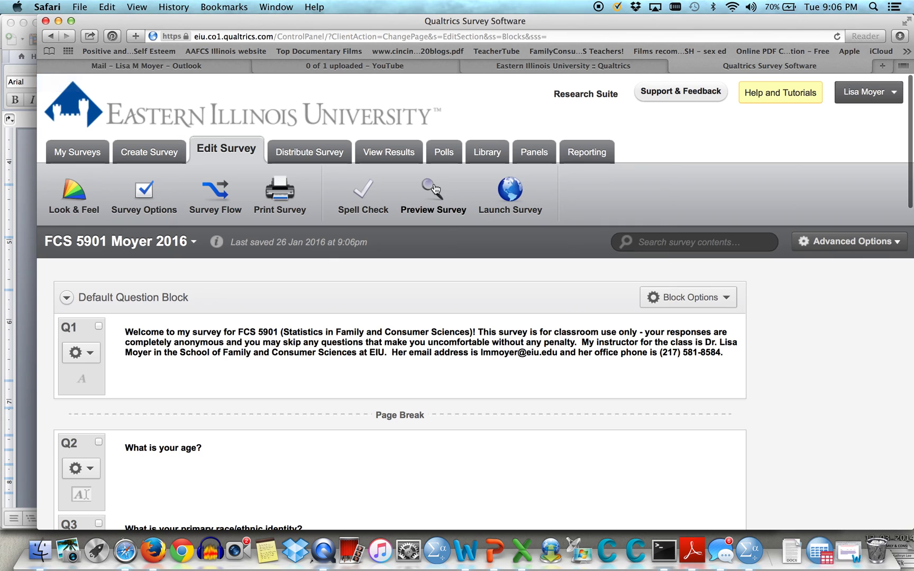
# Step: Preview the survey, advancing past the welcome and police-stop pages to the scenario and essay page
pyautogui.click(433, 189)
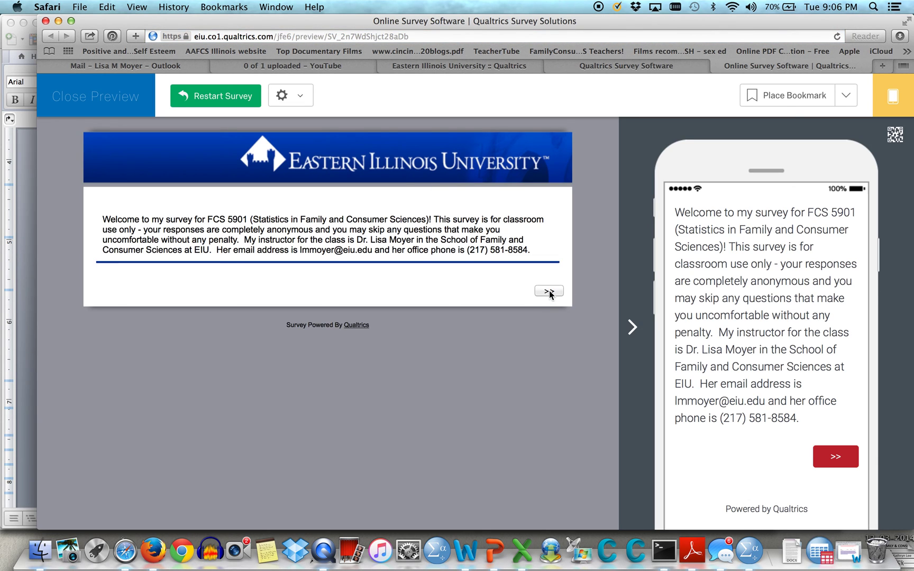
pyautogui.click(550, 291)
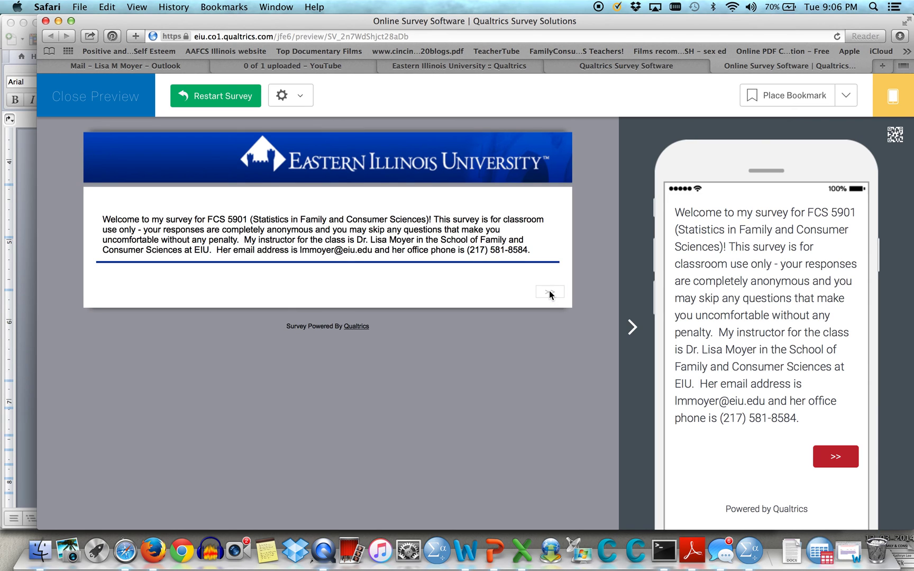
pyautogui.scroll(-5, 482, 426)
pyautogui.scroll(2, 469, 437)
pyautogui.scroll(-2, 469, 437)
pyautogui.click(542, 483)
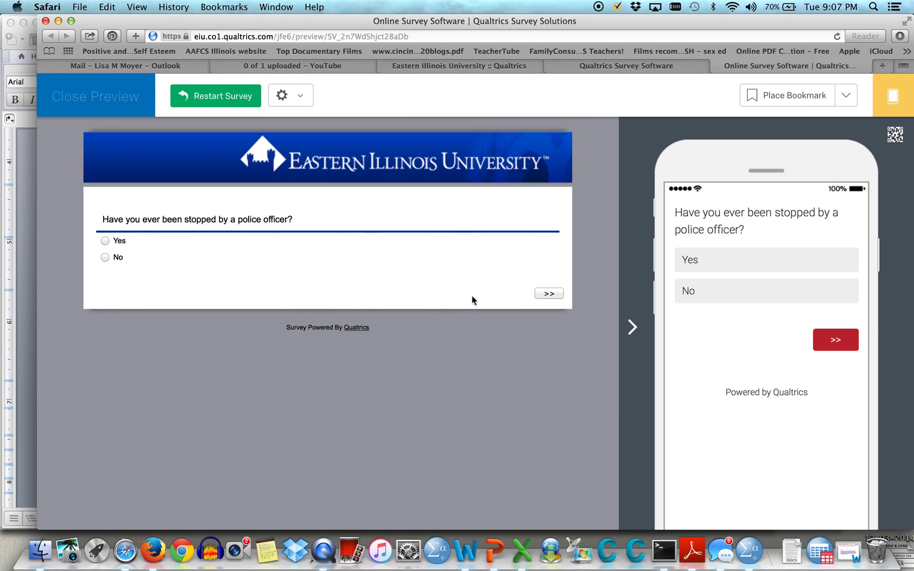
pyautogui.click(550, 295)
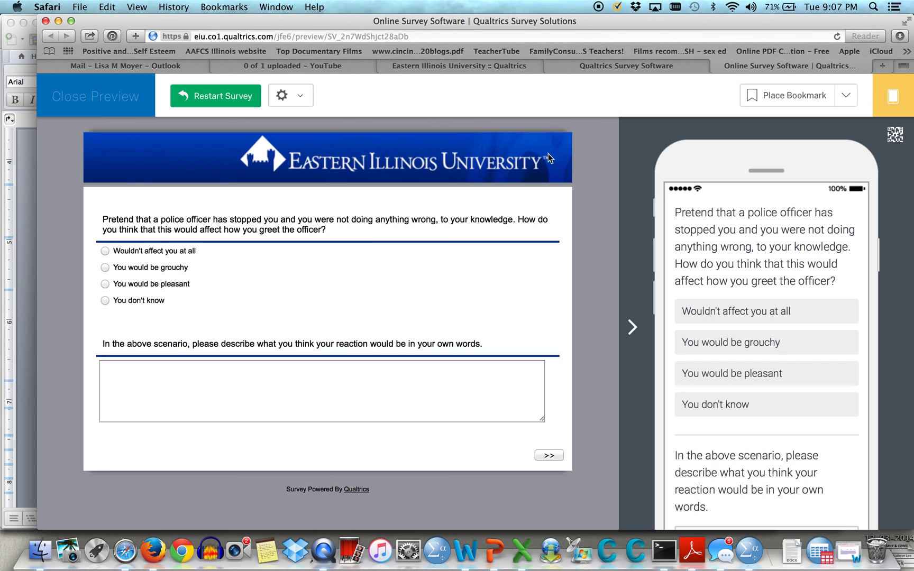
# Step: Close the preview and scroll the editor down to Q8 and the new-question area
pyautogui.click(717, 65)
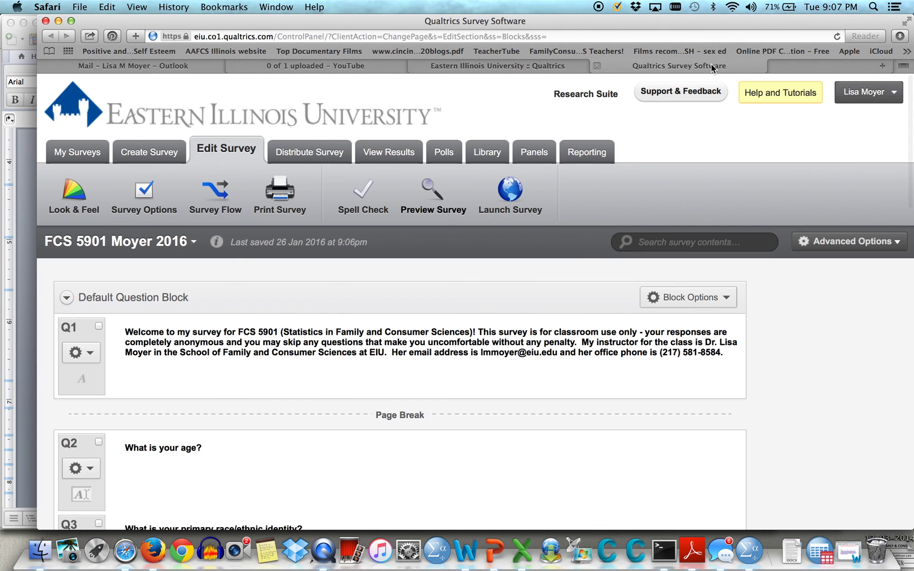
pyautogui.scroll(-15, 516, 445)
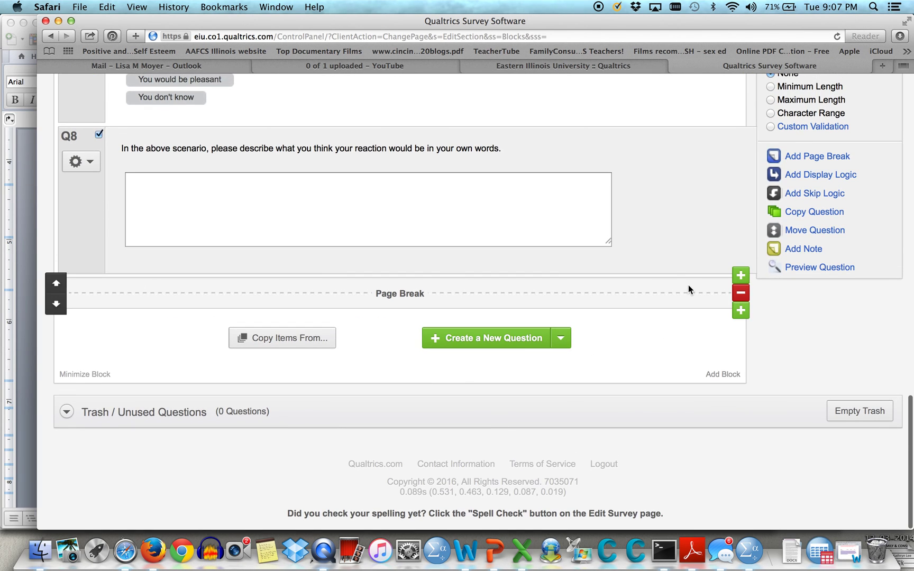
pyautogui.scroll(7, 688, 285)
pyautogui.scroll(3, 688, 286)
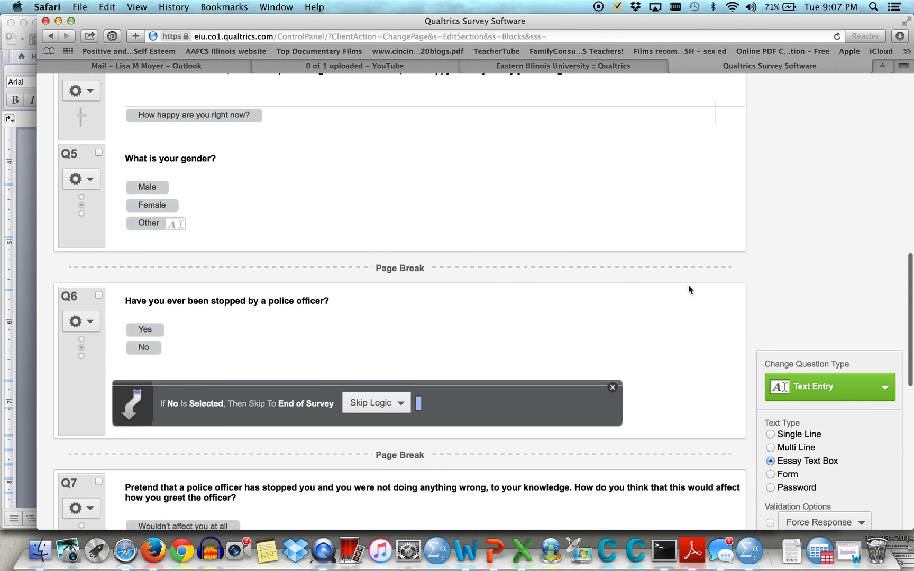
pyautogui.scroll(-10, 688, 285)
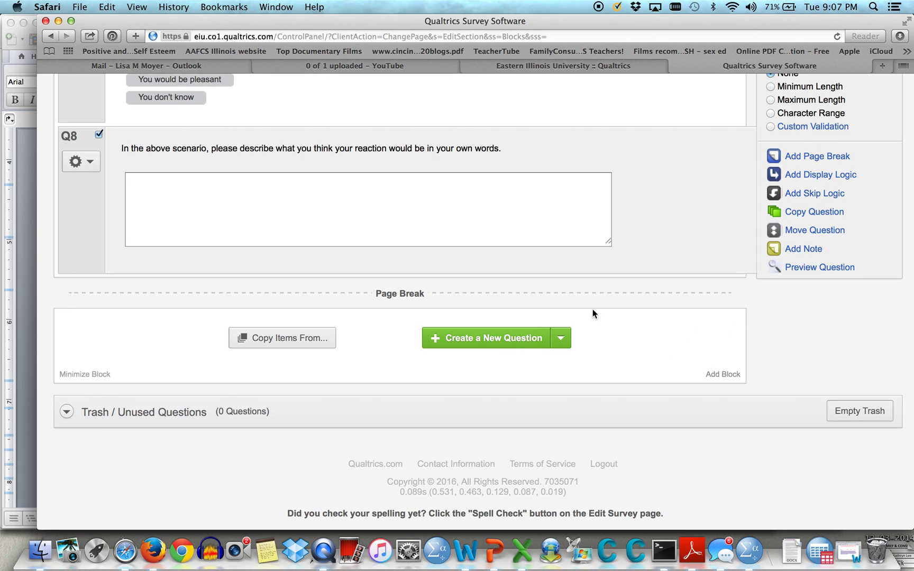
pyautogui.scroll(15, 614, 337)
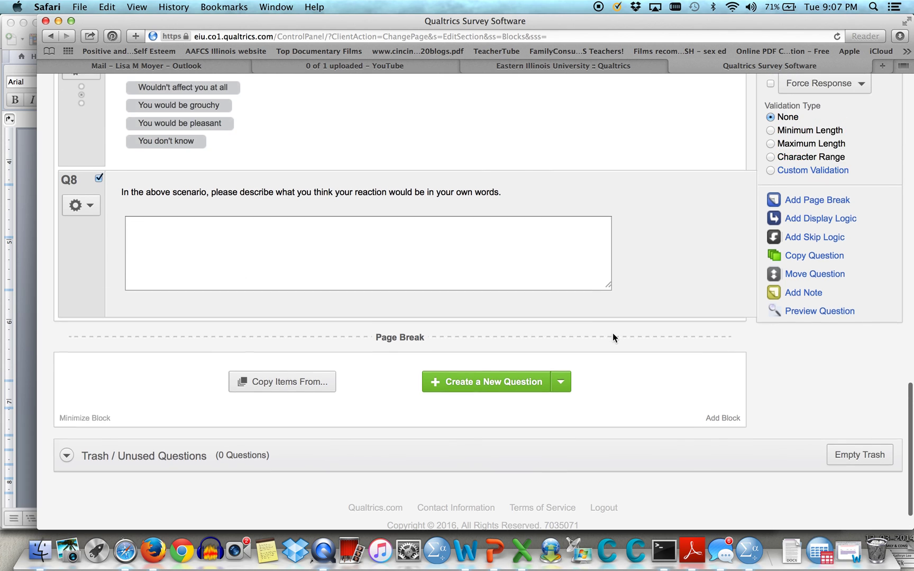
pyautogui.scroll(-8, 612, 337)
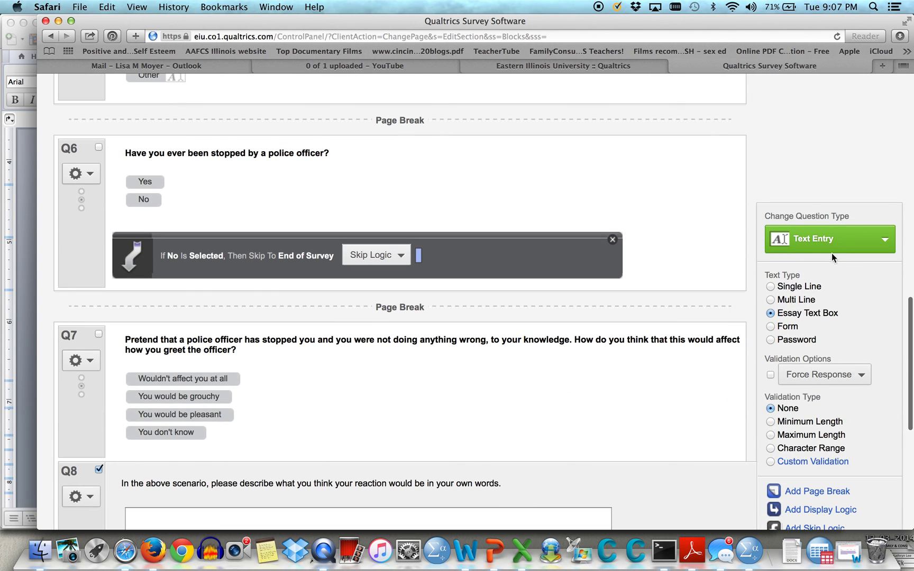
pyautogui.scroll(-6, 688, 371)
# Step: Add descriptive text item Q9 reading 'Thank you for participating in my survey!'
pyautogui.click(562, 346)
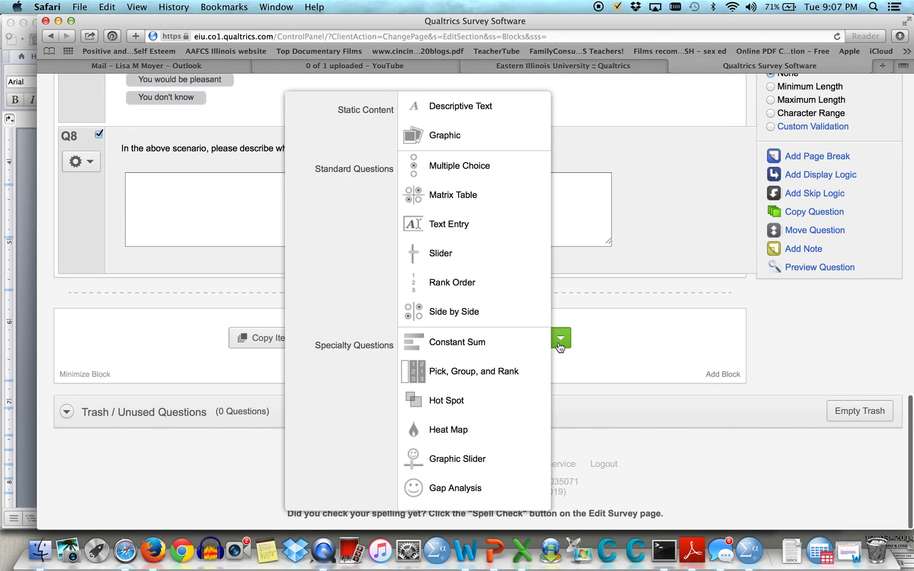
pyautogui.click(450, 79)
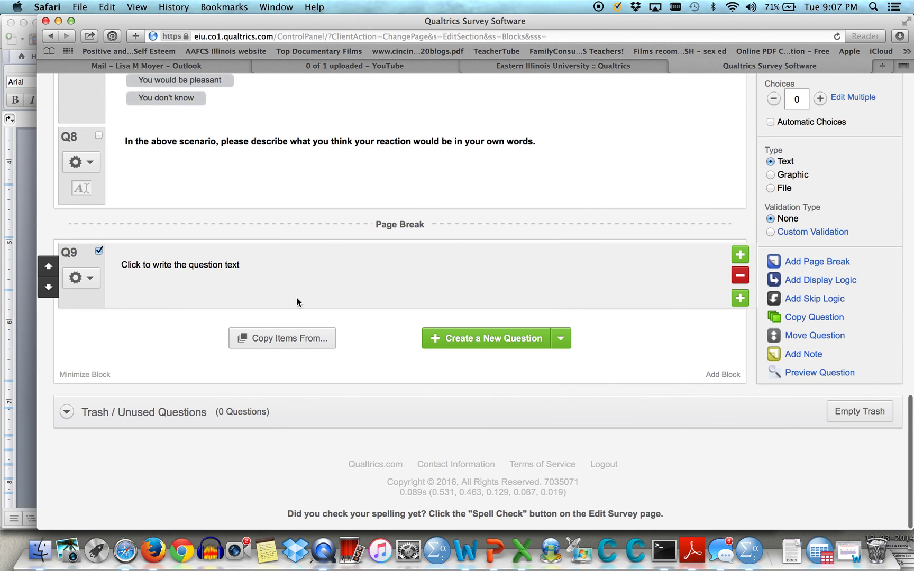
pyautogui.click(202, 277)
pyautogui.write('Thank you for participating in my survey!')
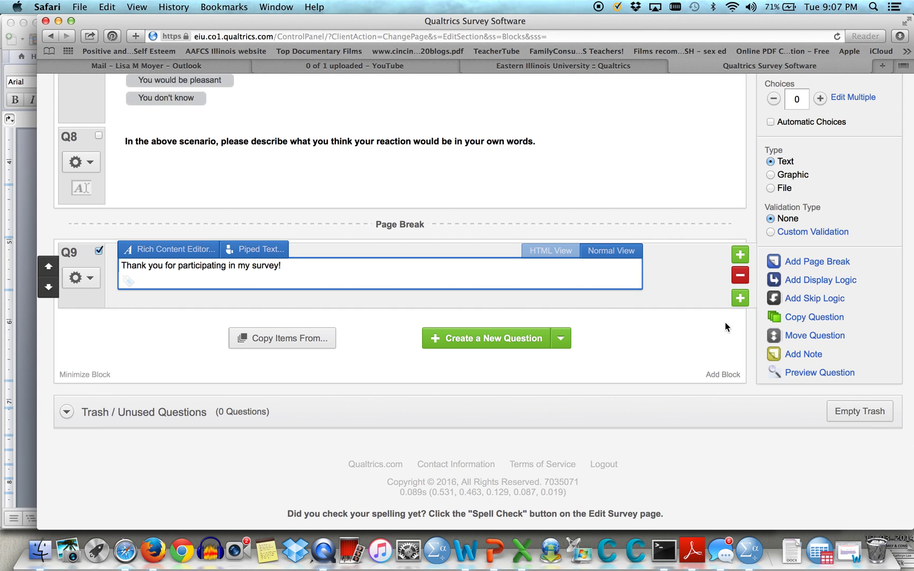
pyautogui.scroll(3, 724, 328)
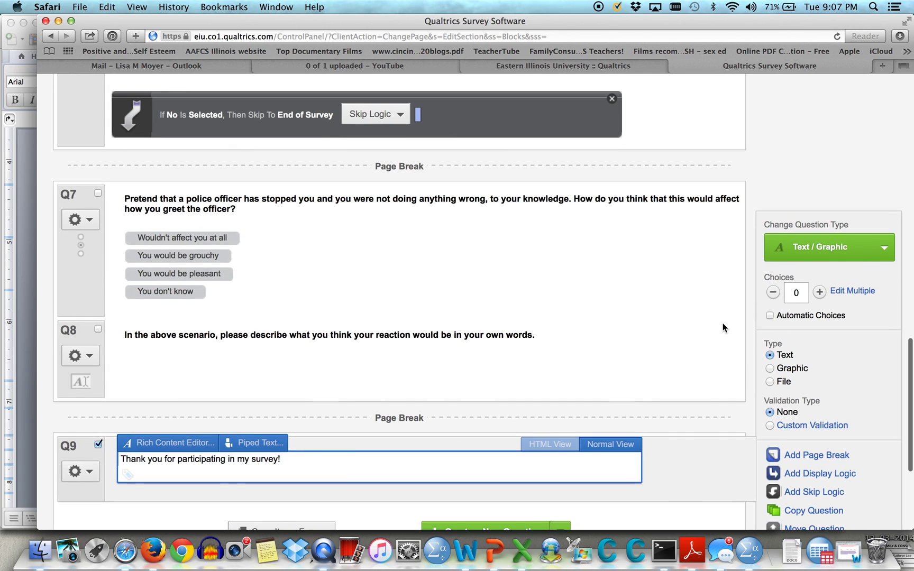
pyautogui.press('Return')
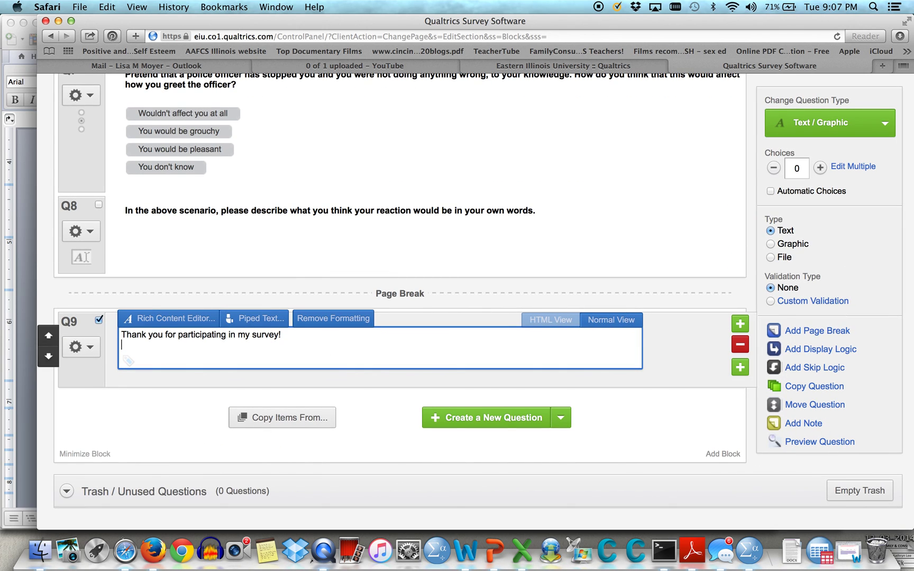
pyautogui.press('BackSpace')
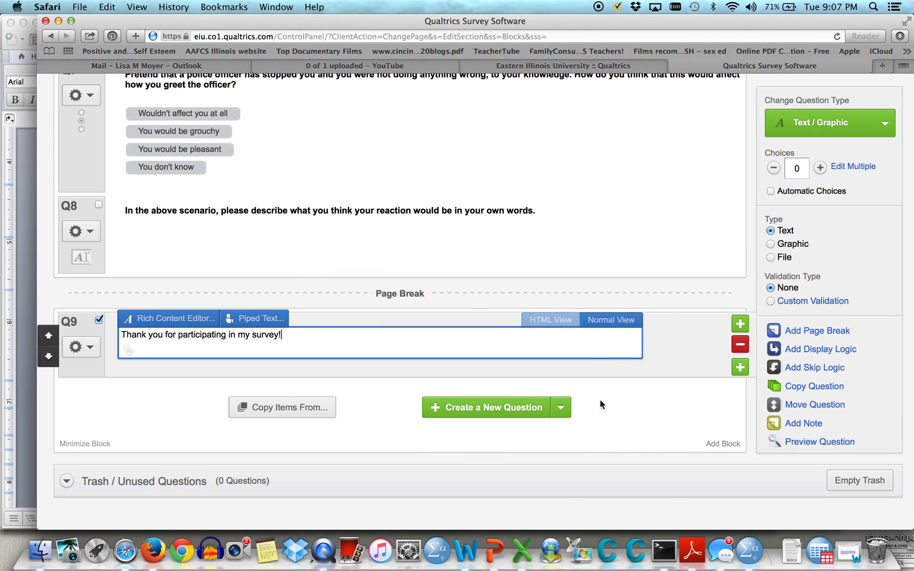
pyautogui.click(600, 401)
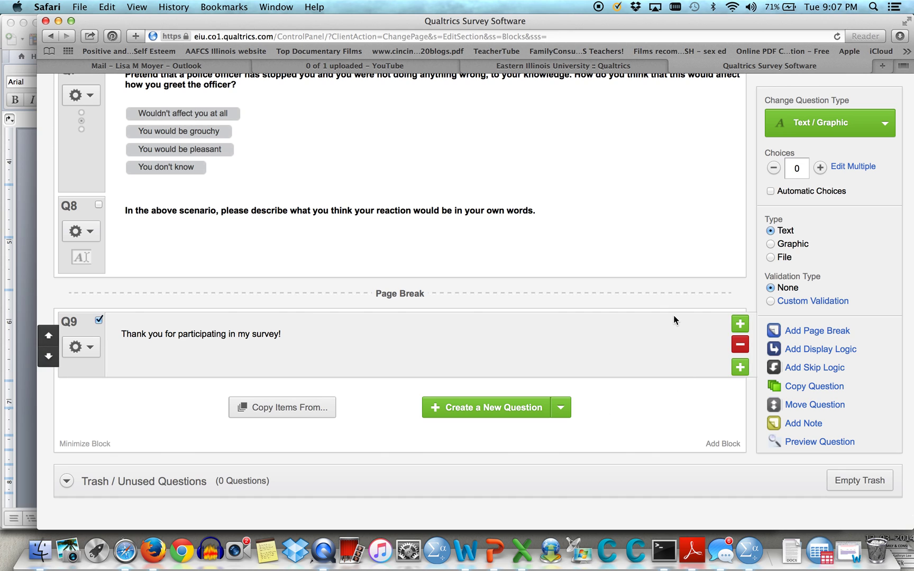
pyautogui.scroll(20, 674, 316)
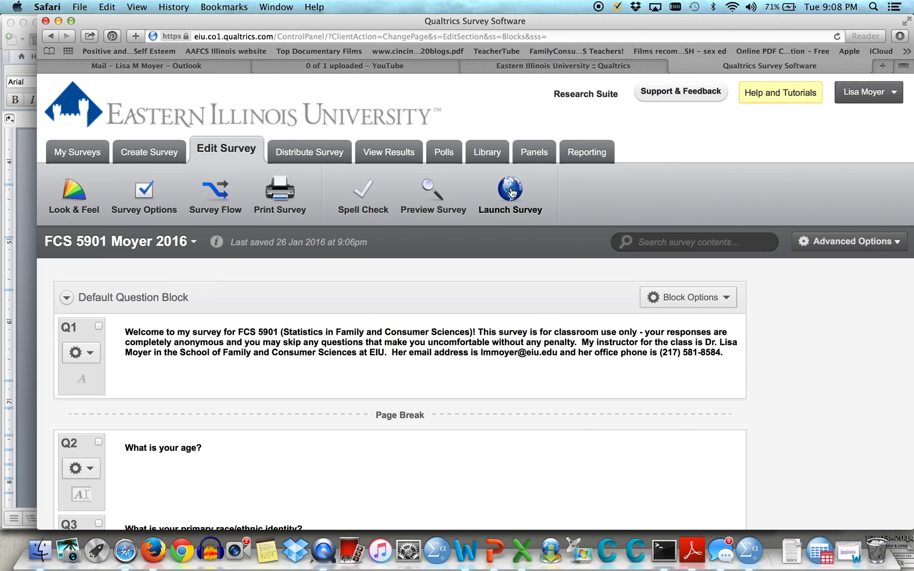
# Step: Launch the FCS 5901 Moyer 2016 survey and activate it to collect responses
pyautogui.click(511, 191)
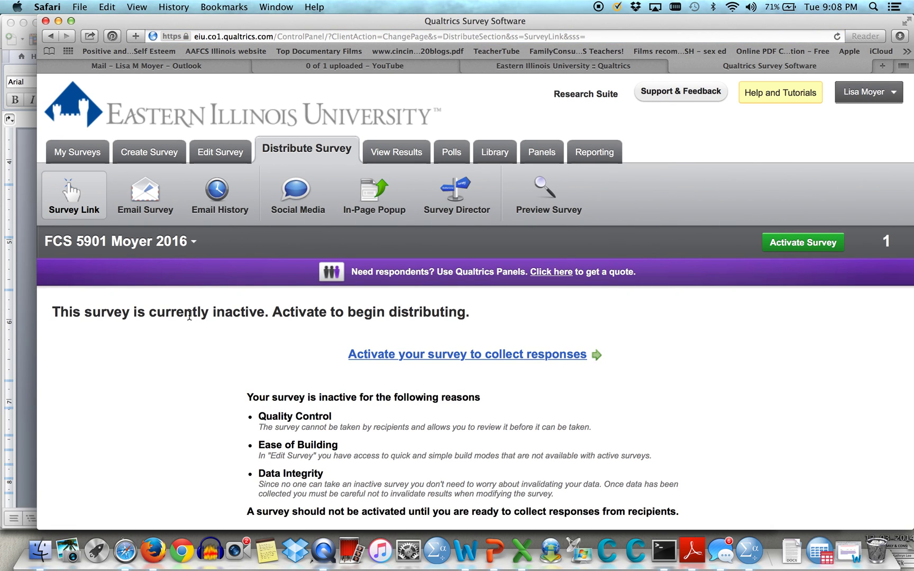
pyautogui.click(429, 355)
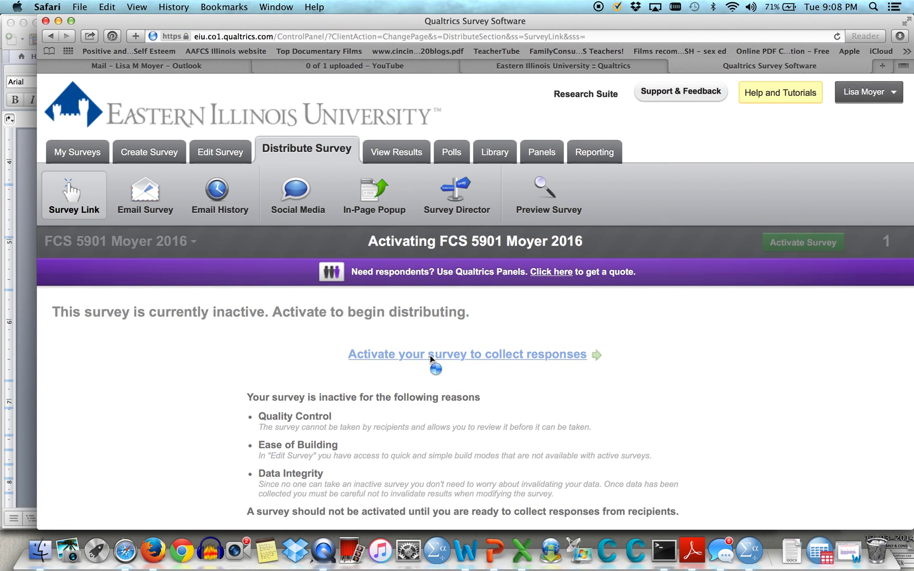